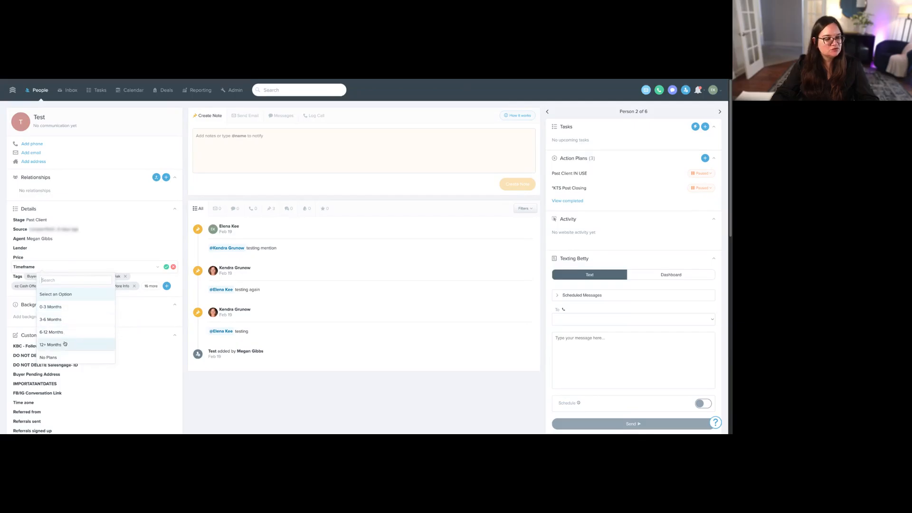
- Set the Test contact's timeframe to 3-6 Months and its stage to B - Warm 3-6 Months
left_click(59, 319)
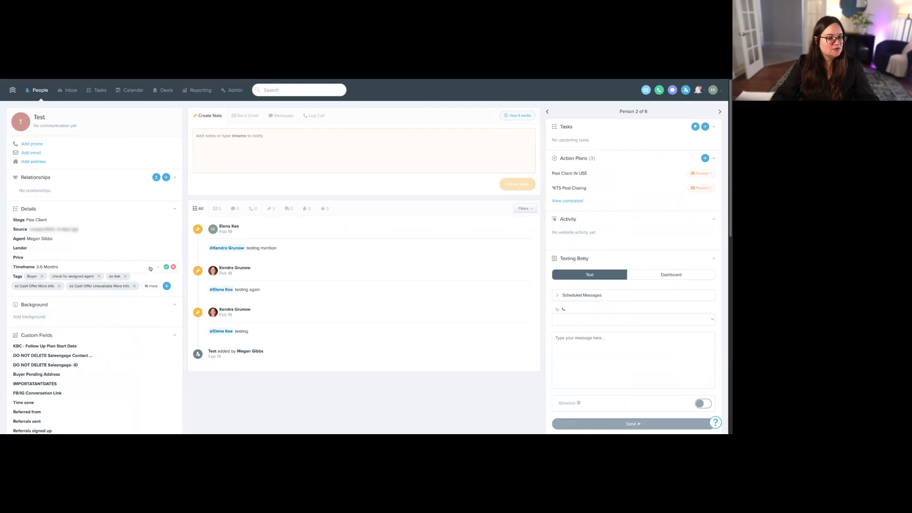
left_click(166, 267)
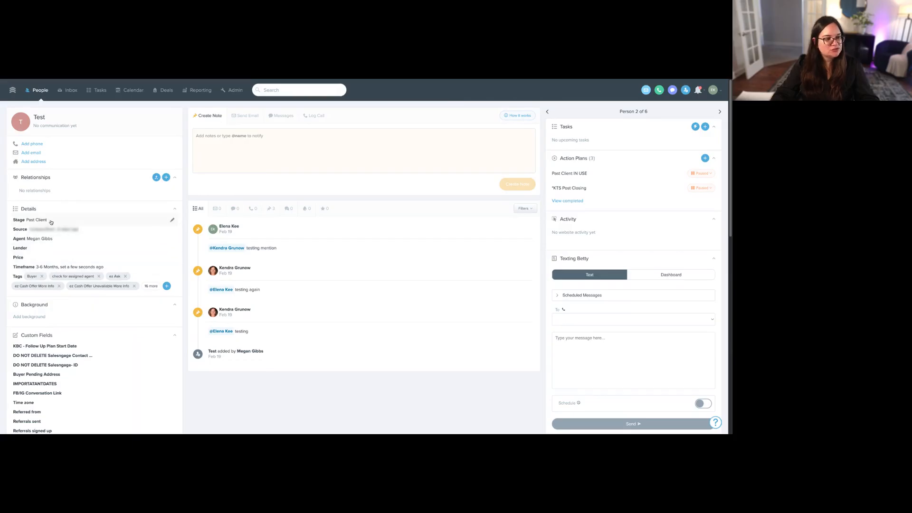
left_click(51, 223)
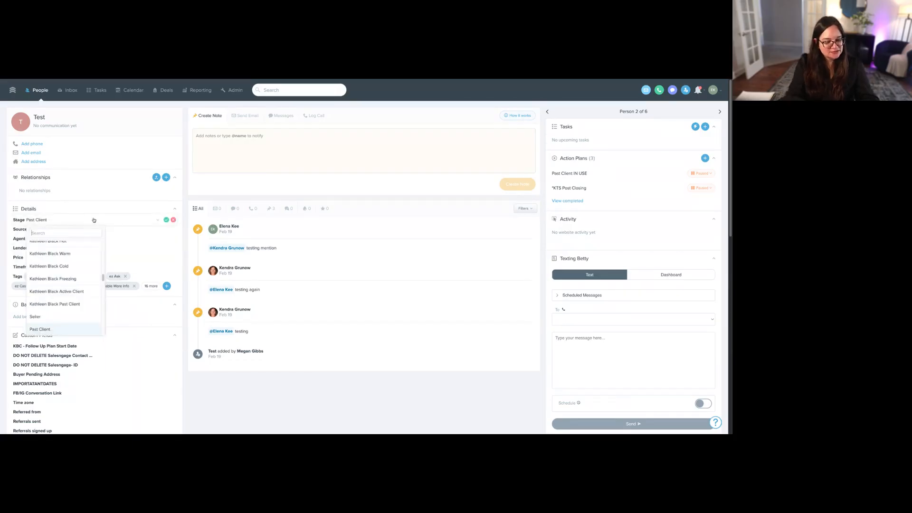
type("hot")
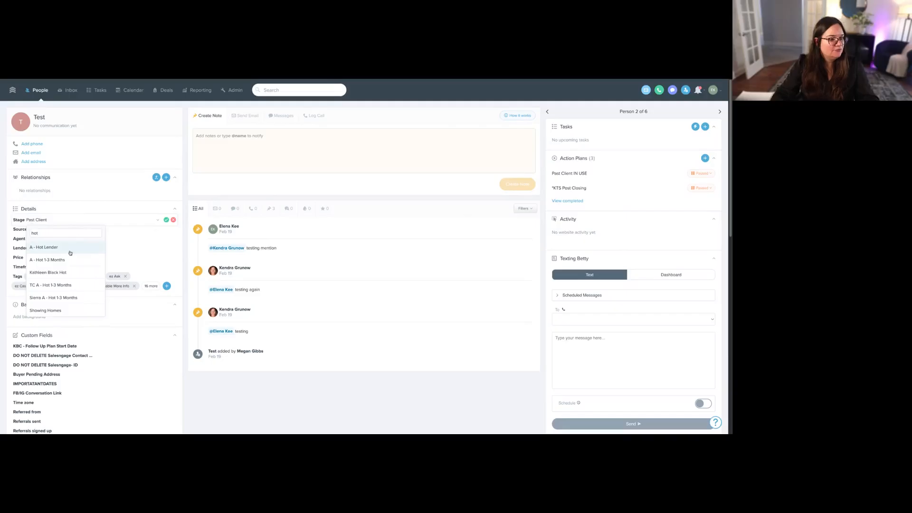
left_click(47, 260)
left_click(154, 221)
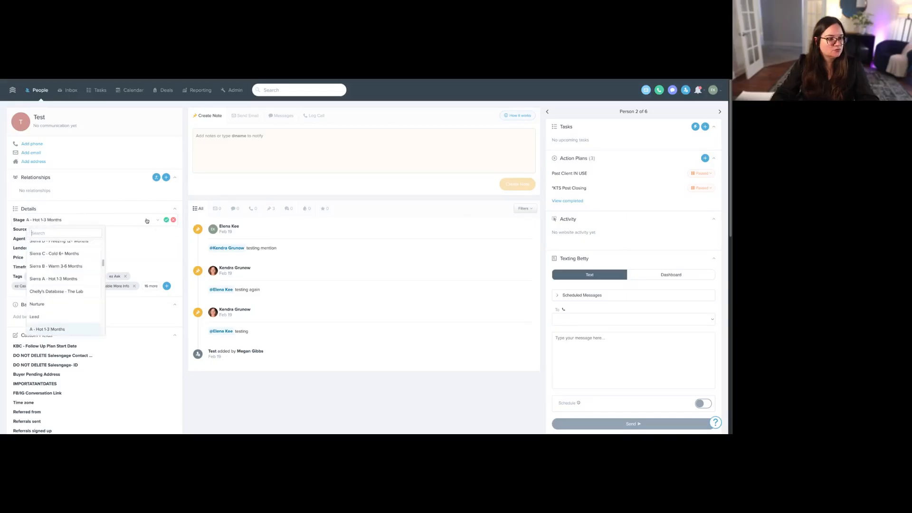
left_click(68, 256)
left_click(166, 220)
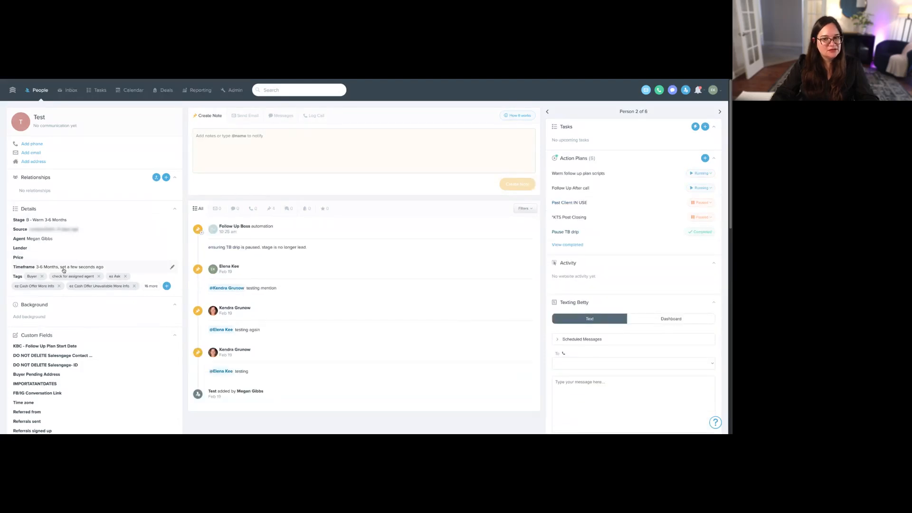
- Pause the contact's Warm follow up plan scripts and Follow Up After call action plans, and open the full people list
left_click(703, 174)
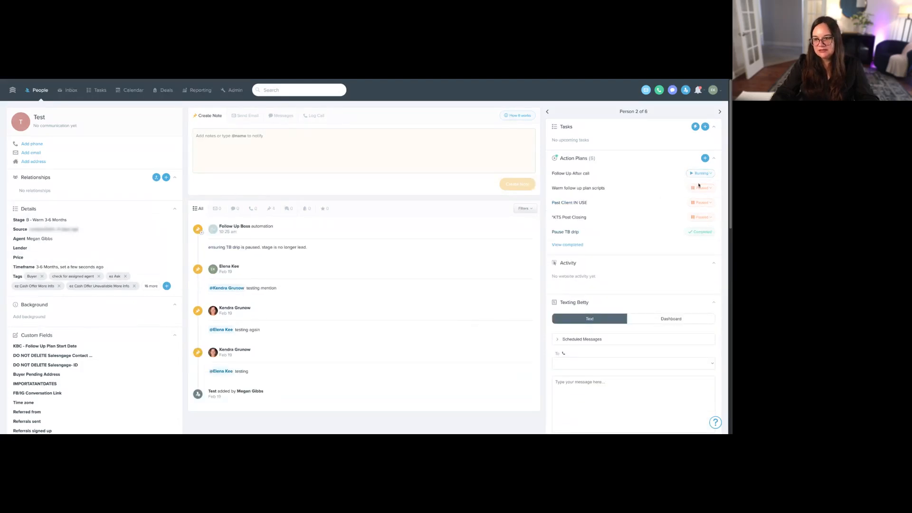
left_click(702, 189)
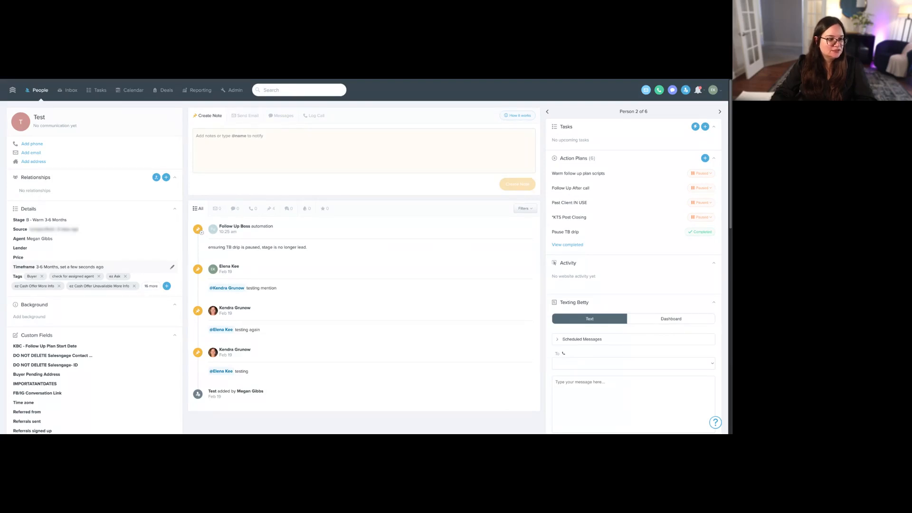
left_click(37, 90)
- Try filtering all people to those whose Timeframe is not empty, and remove the filter again
left_click(652, 155)
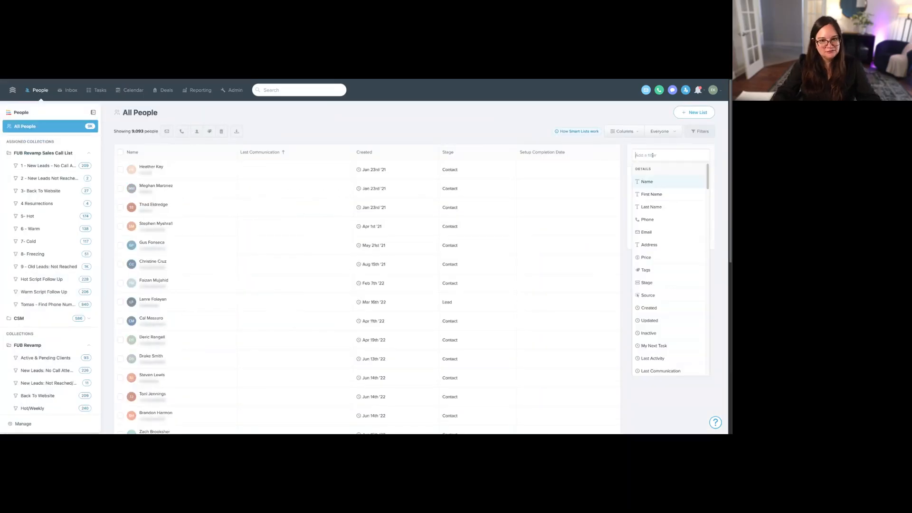
type("time")
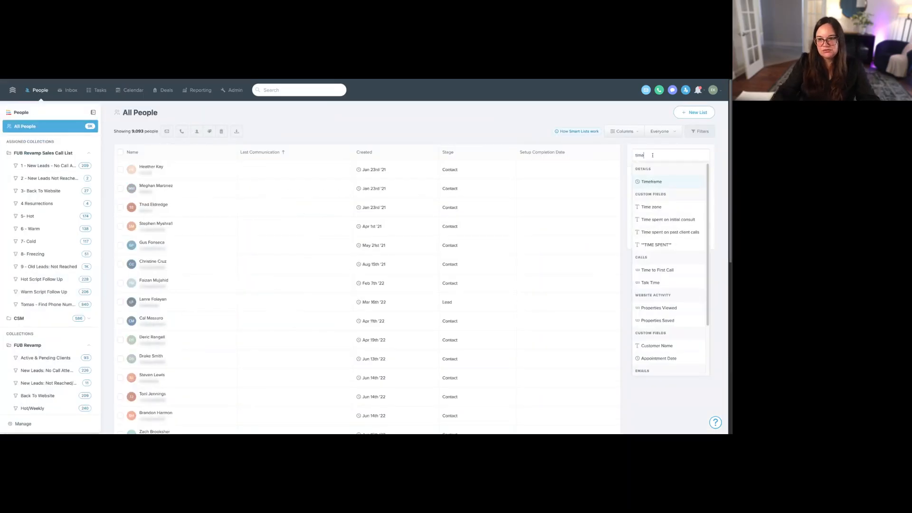
left_click(654, 182)
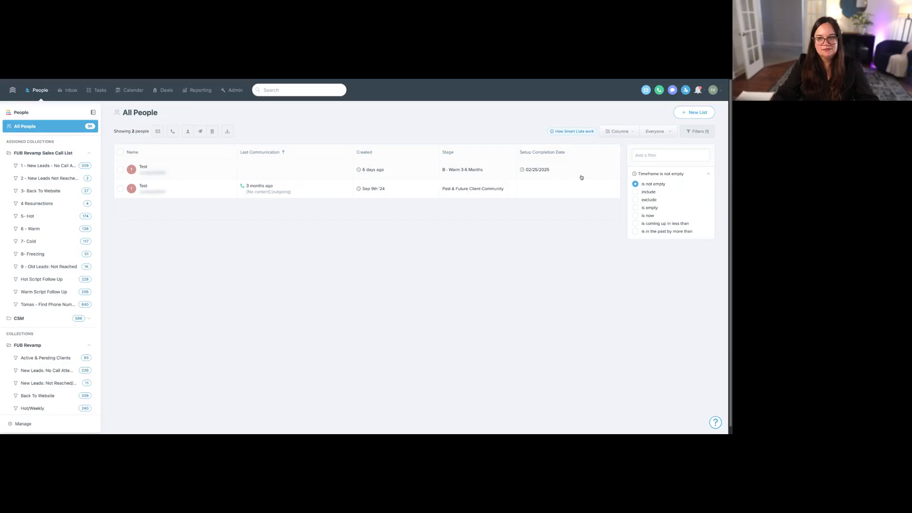
left_click(83, 130)
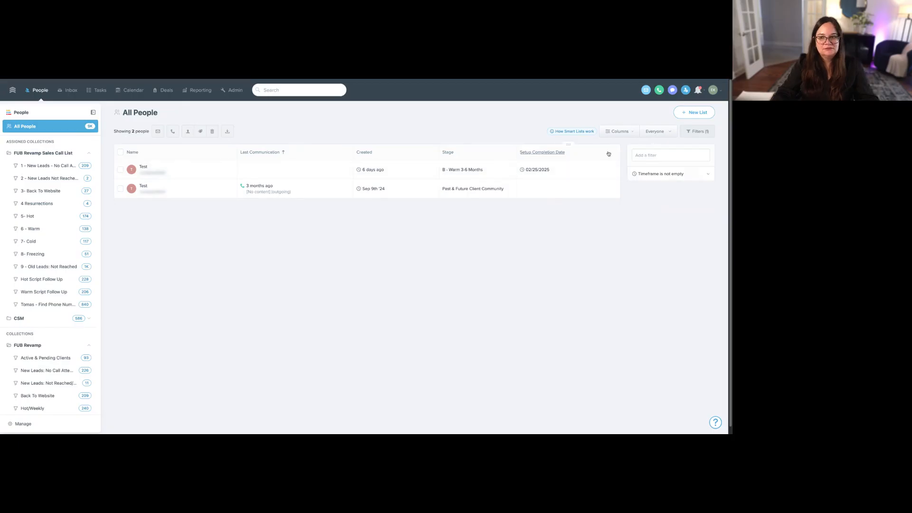
left_click(704, 174)
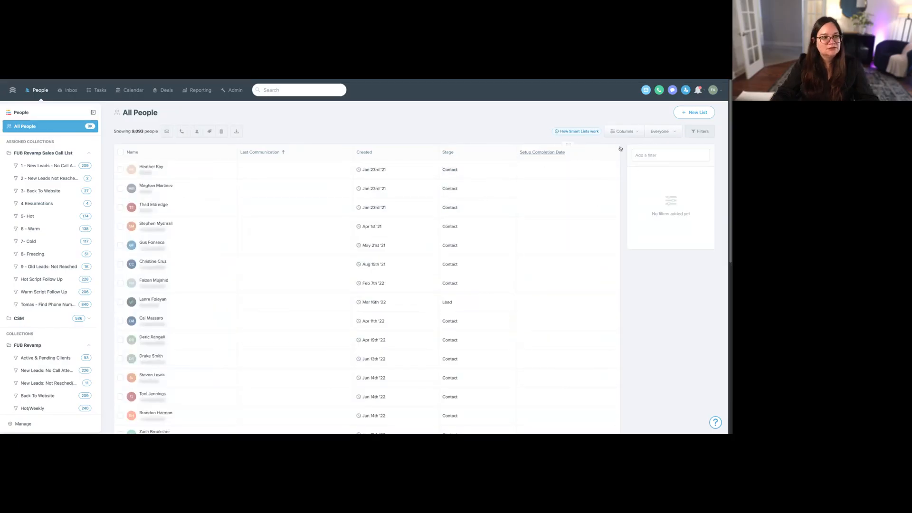
left_click(658, 152)
type("ti")
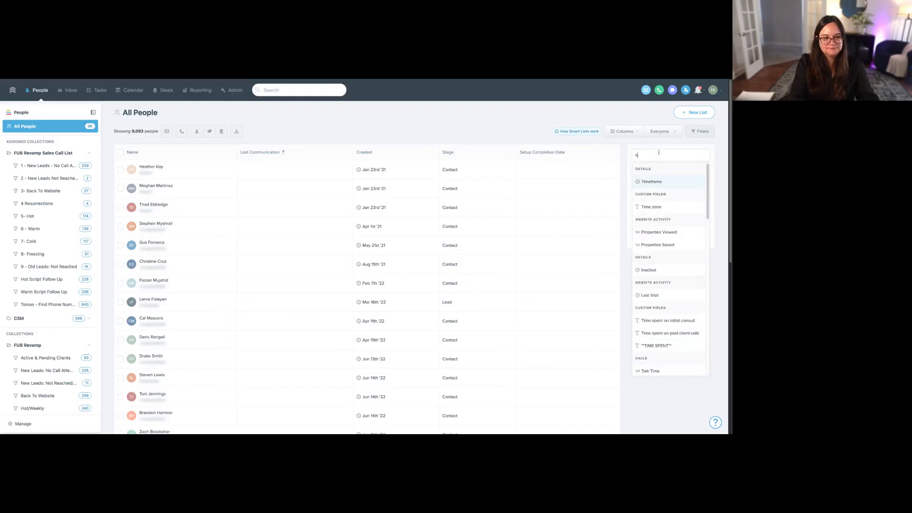
type("mefra")
left_click(649, 181)
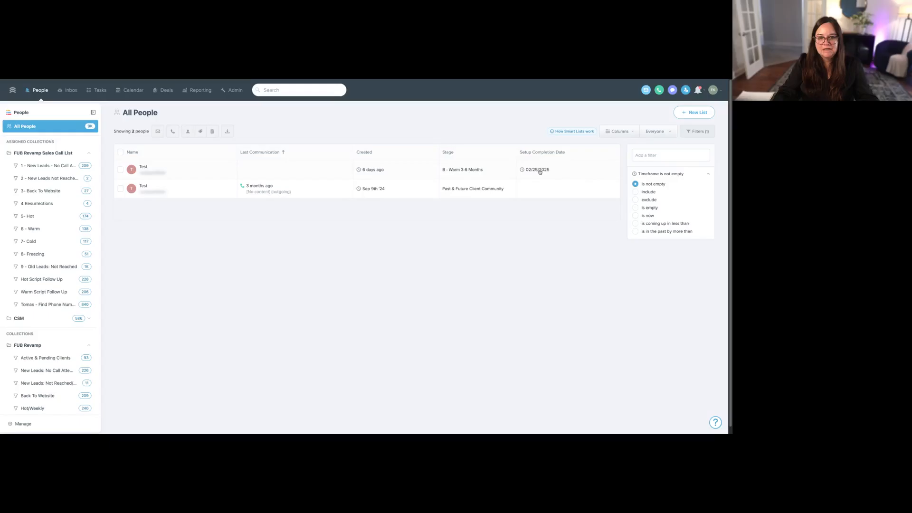
left_click(701, 175)
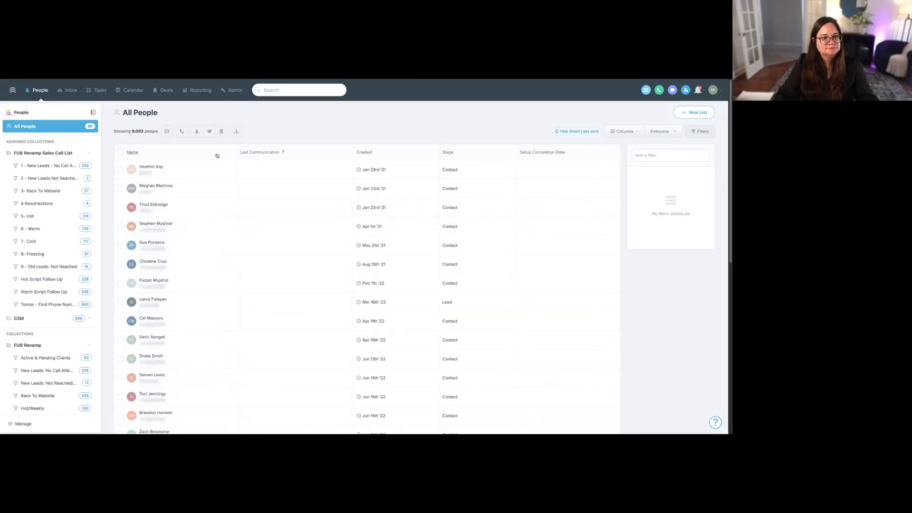
- Add the Timeframe column to the people list and filter that column to entries that are not empty
left_click(624, 132)
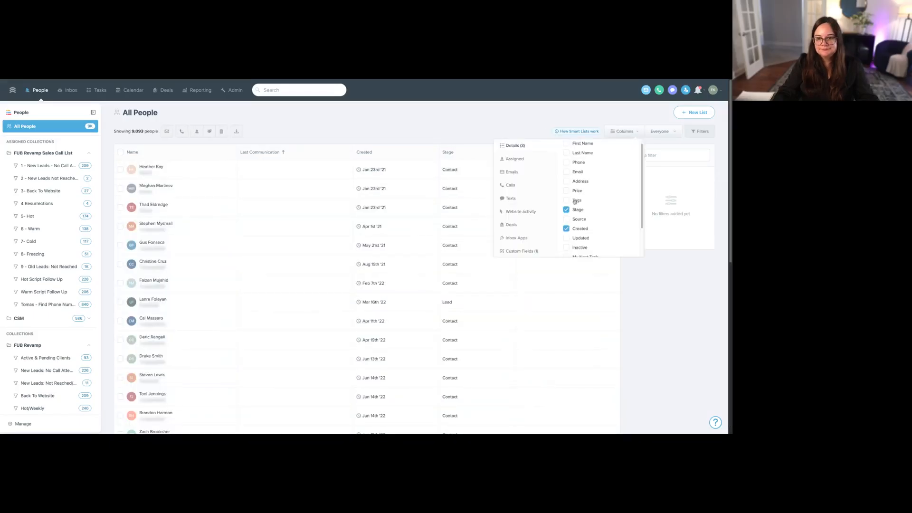
scroll(575, 202, "down", 3)
left_click(577, 245)
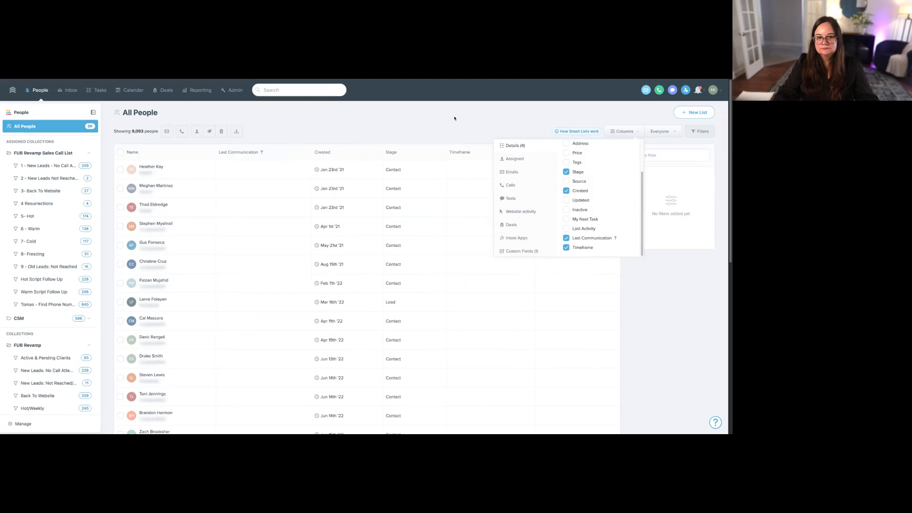
left_click(461, 152)
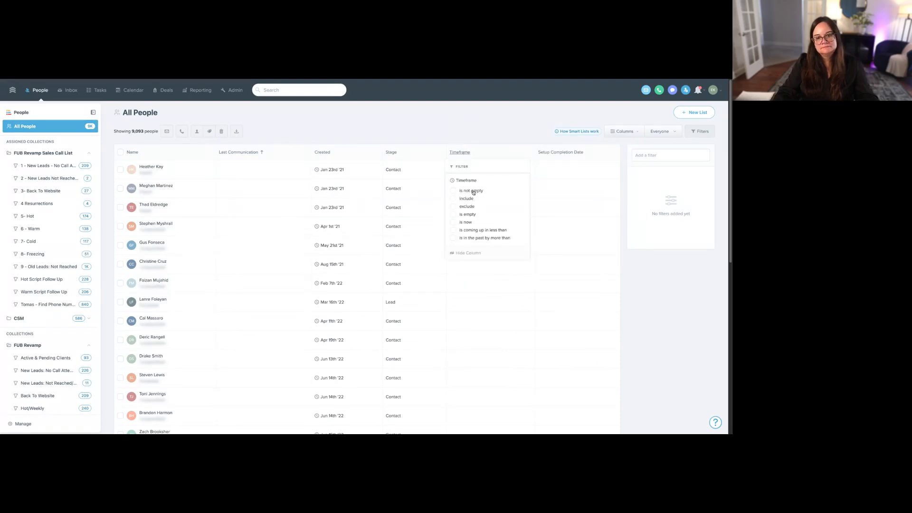
left_click(473, 193)
left_click(471, 124)
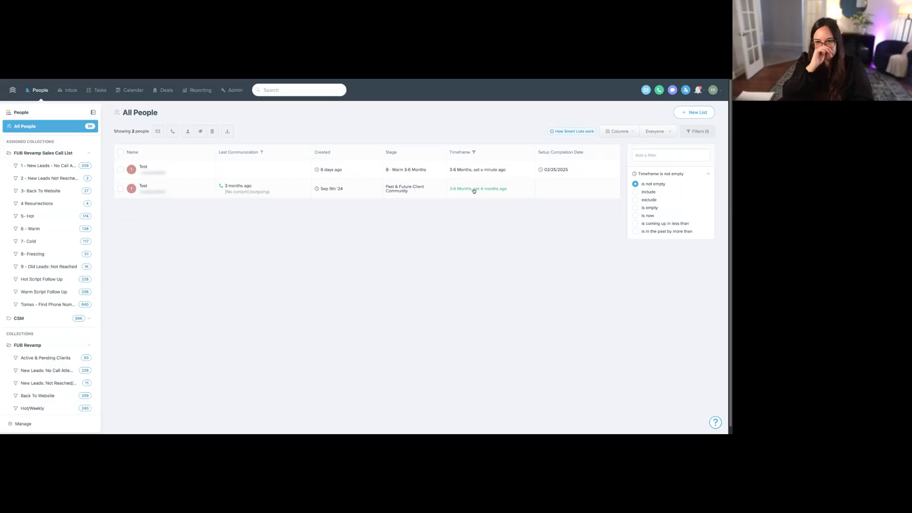
- Review the profile of the Test contact in the Past & Future Client Community stage and return to the filtered list
left_click(152, 190)
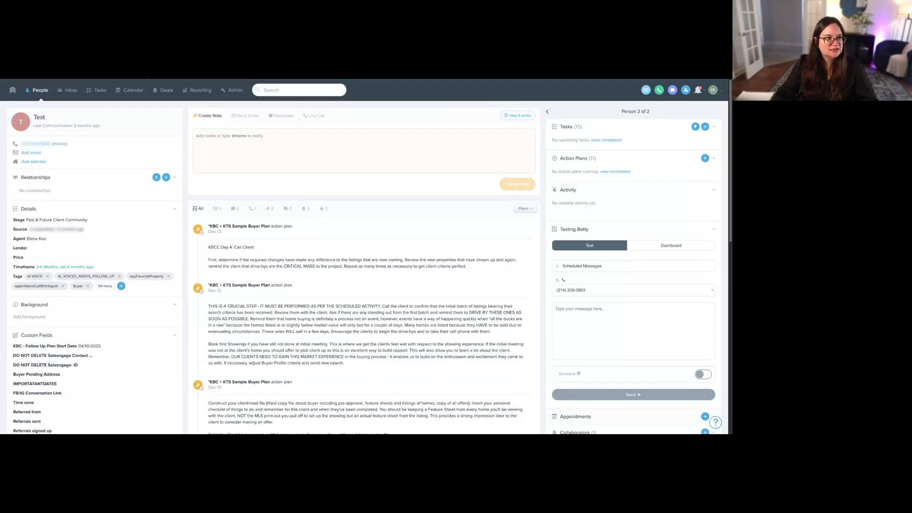
key("alt+Left")
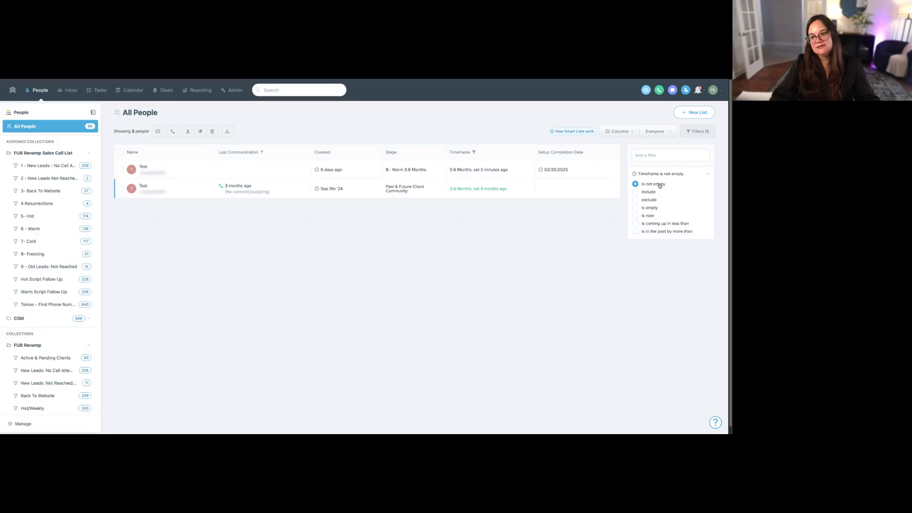
- Set the Timeframe filter to coming up in less than 90 days and add a Last Communication filter of more than 7 days ago
left_click(664, 224)
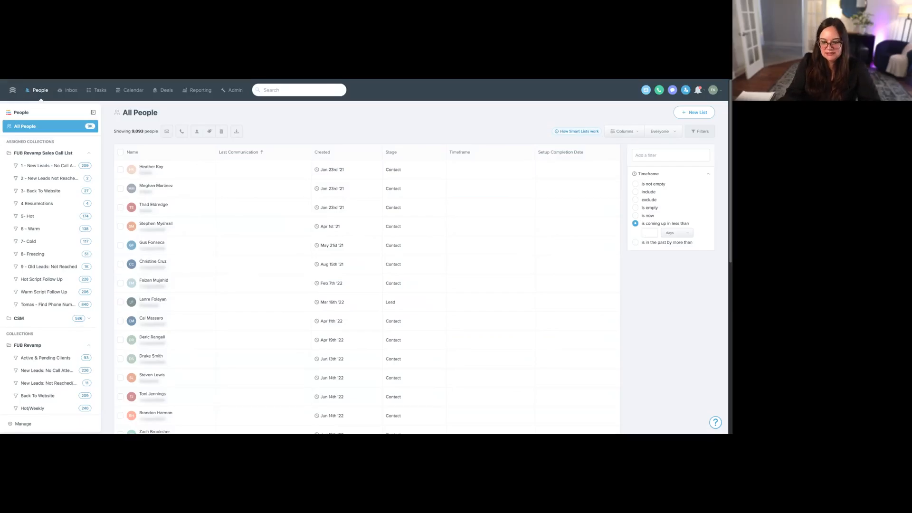
type("90")
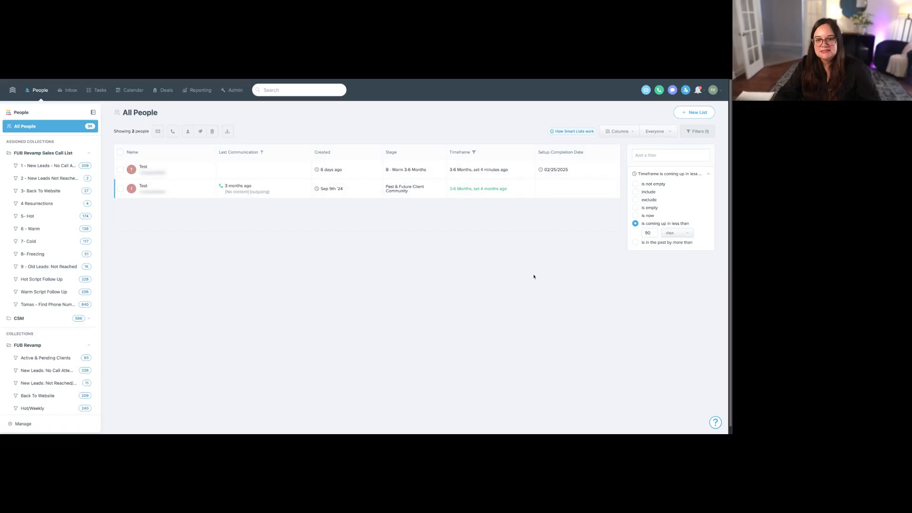
left_click(673, 153)
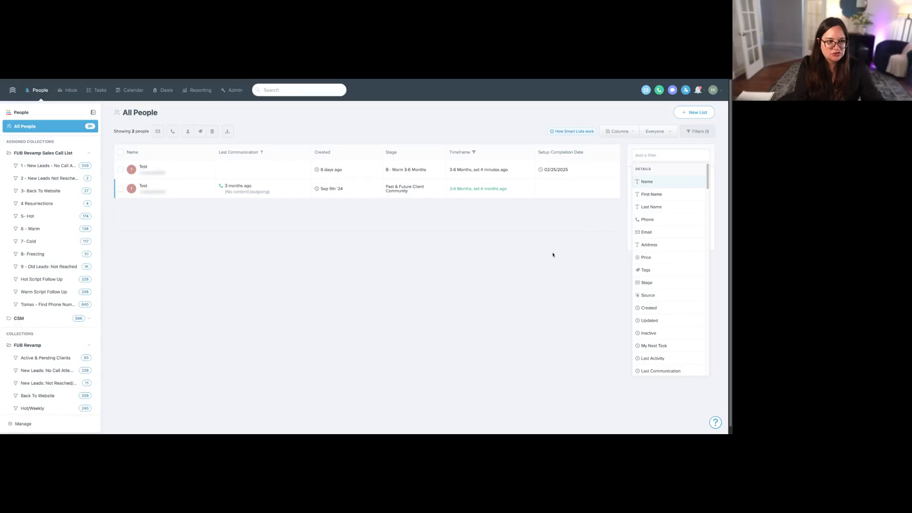
left_click(661, 370)
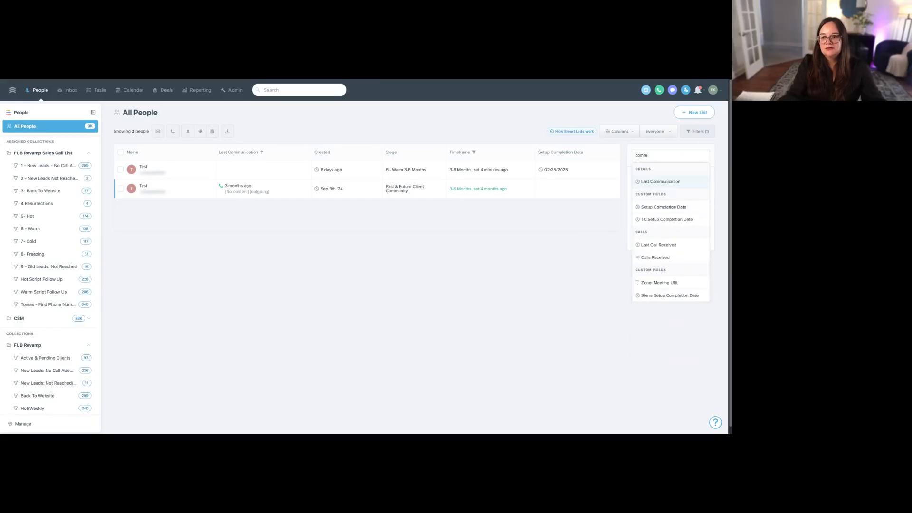
left_click(640, 190)
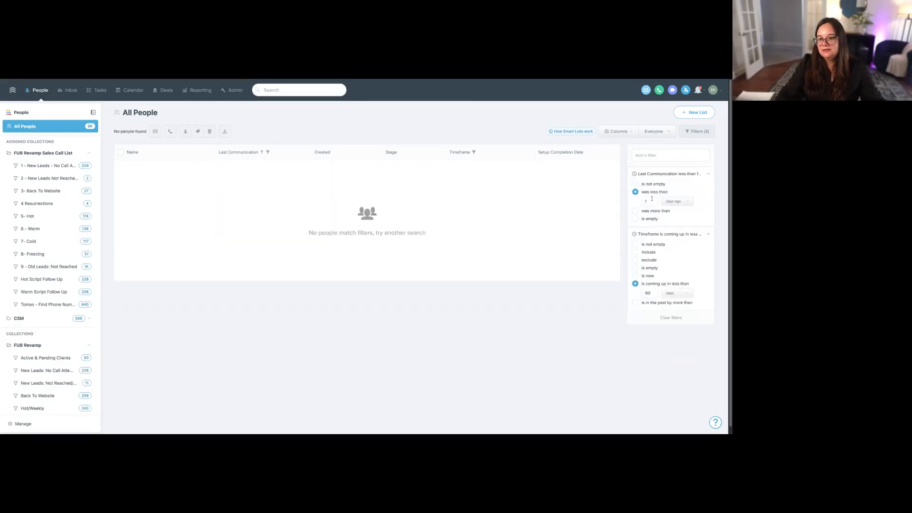
left_click(633, 211)
type("7")
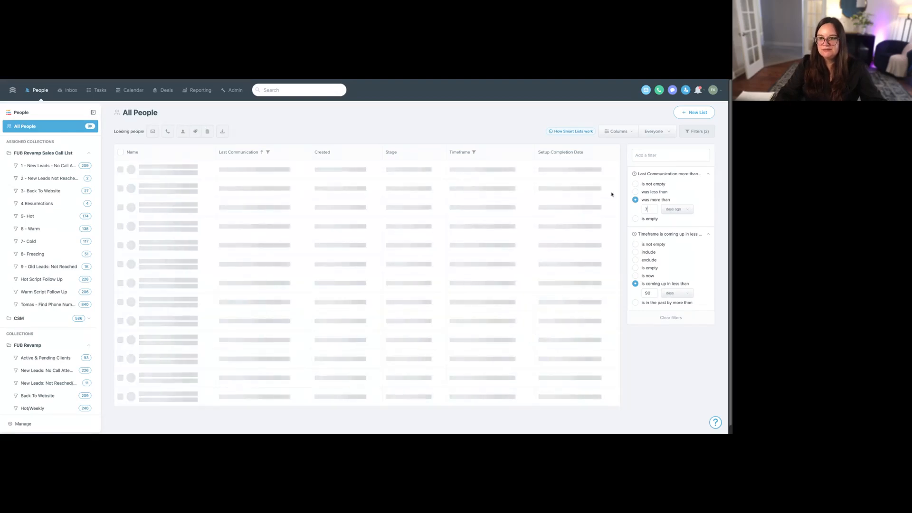
- Save the current filters as a new smart list named "Timeframe < 90 days: Weekly"
left_click(695, 113)
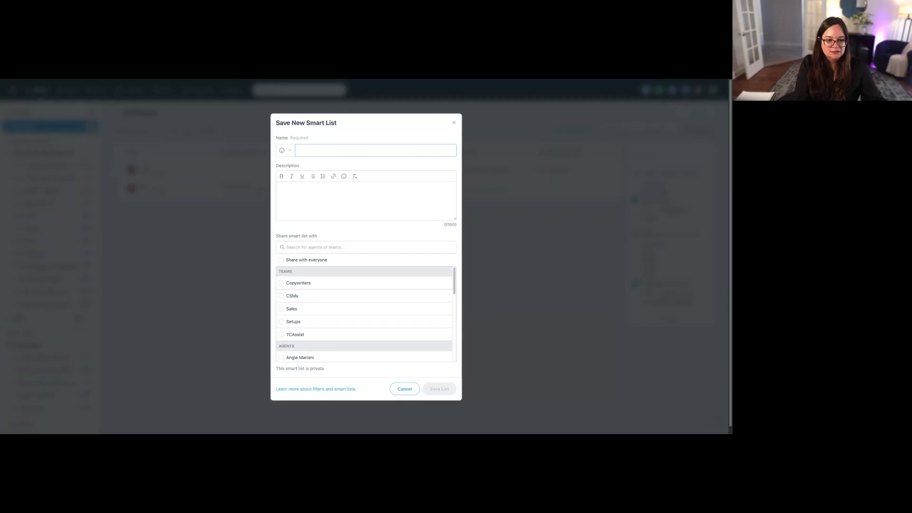
type("Timeframe <")
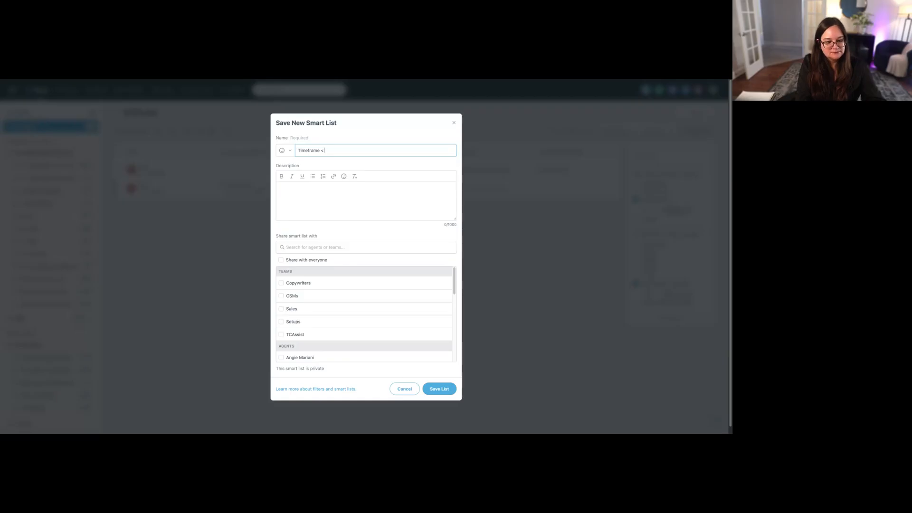
type("90 days")
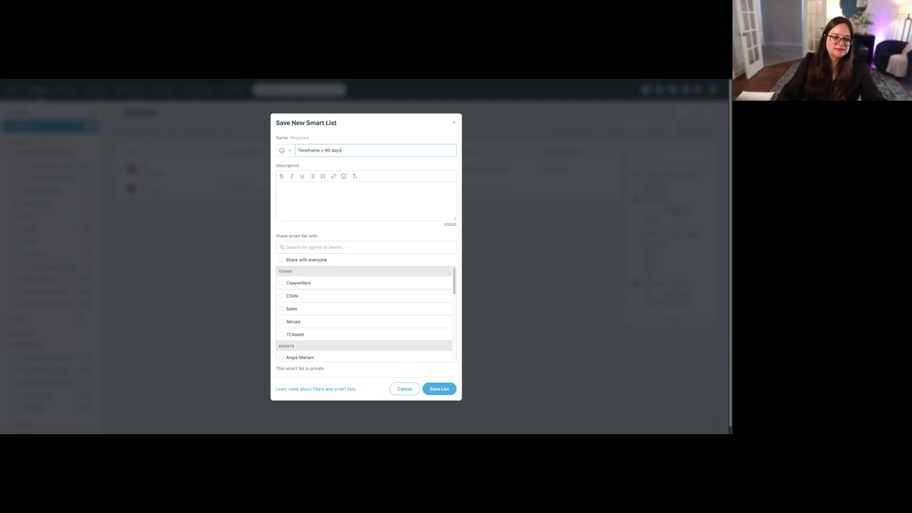
type(": Weekly")
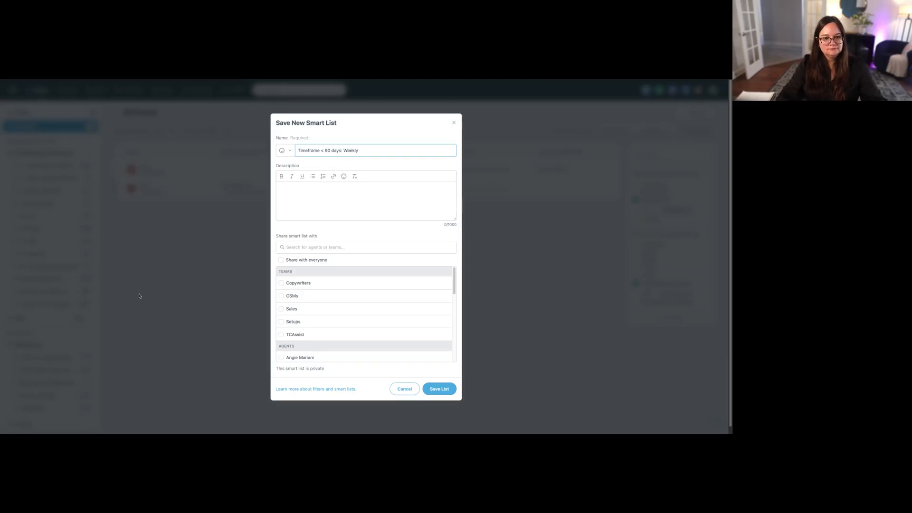
left_click(440, 390)
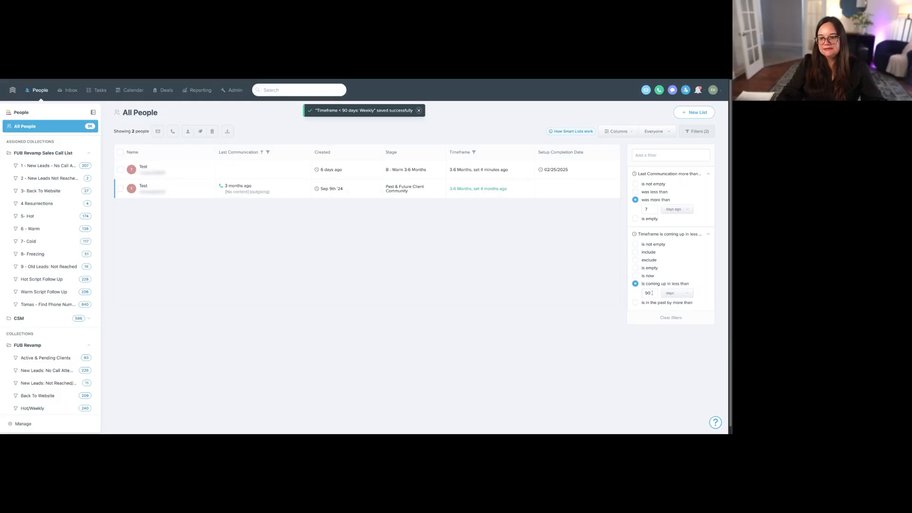
- Change the Timeframe filter condition to "is now"
double_click(652, 293)
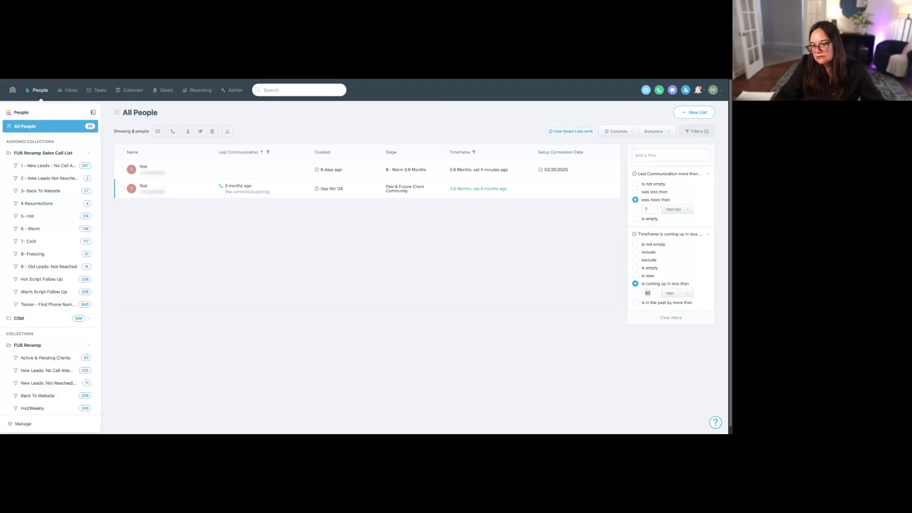
left_click(647, 275)
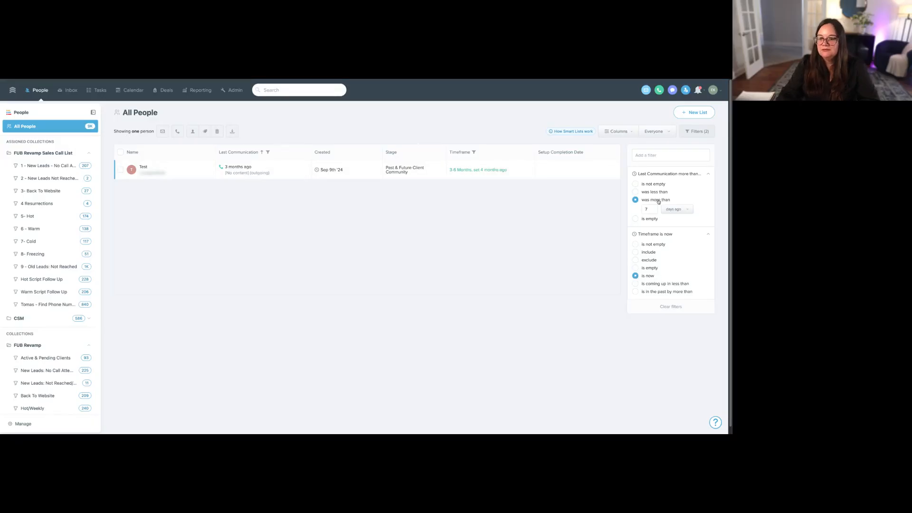
- Save the current filters as a private smart list named "Timeframe now: Weekly", trying out the Sales and everyone sharing options
double_click(646, 209)
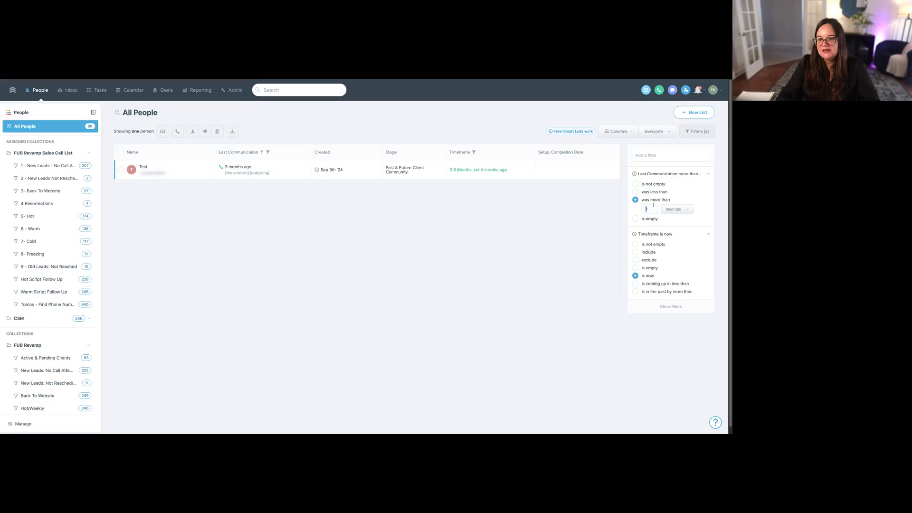
left_click(690, 114)
type("Tim")
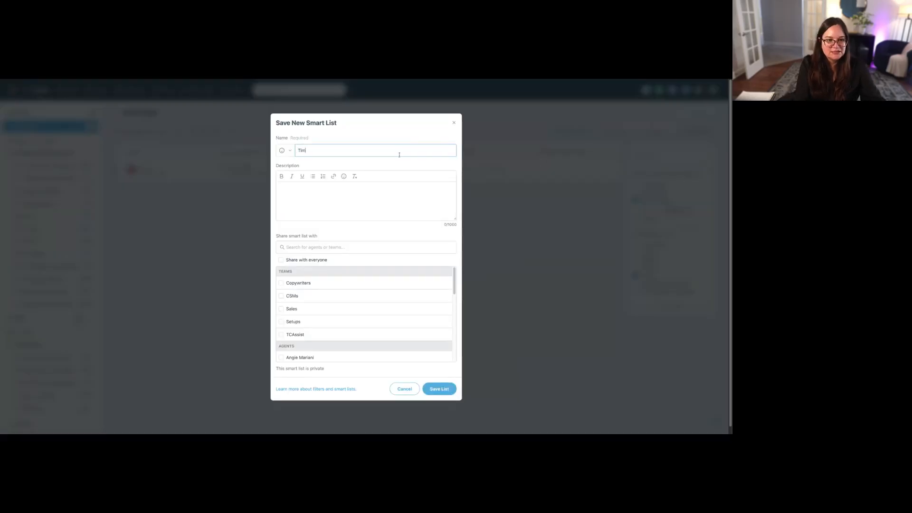
type("eframe now ")
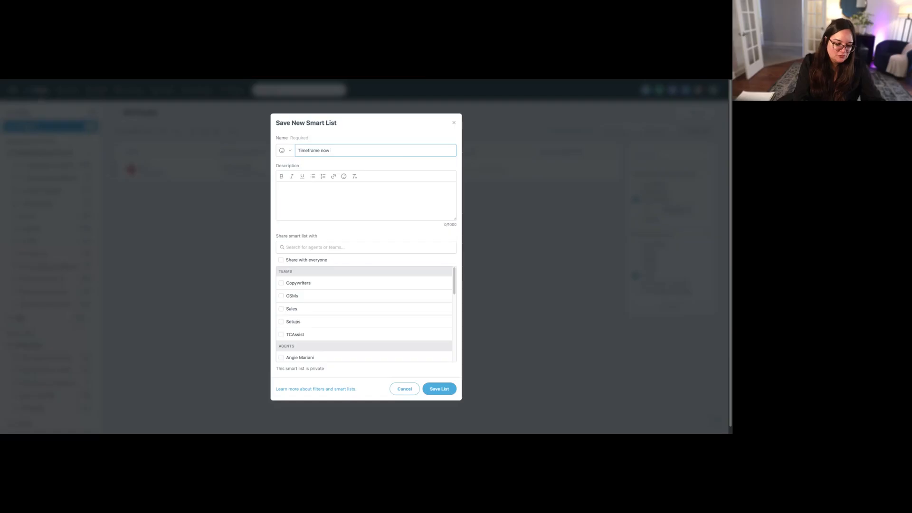
type(": We")
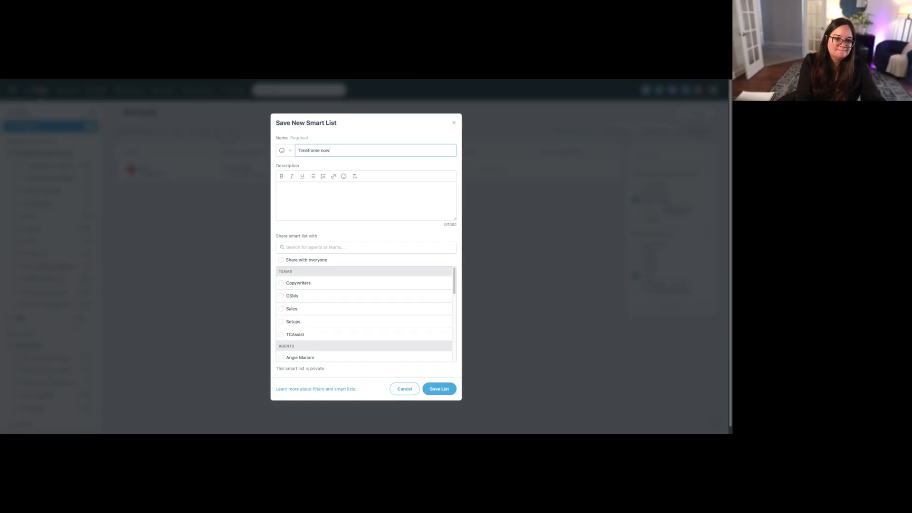
type(": Weekly")
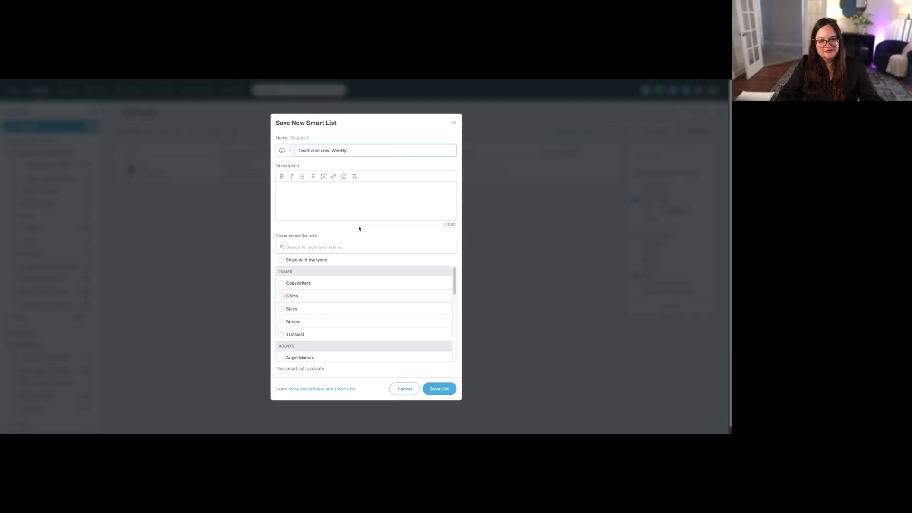
left_click(359, 312)
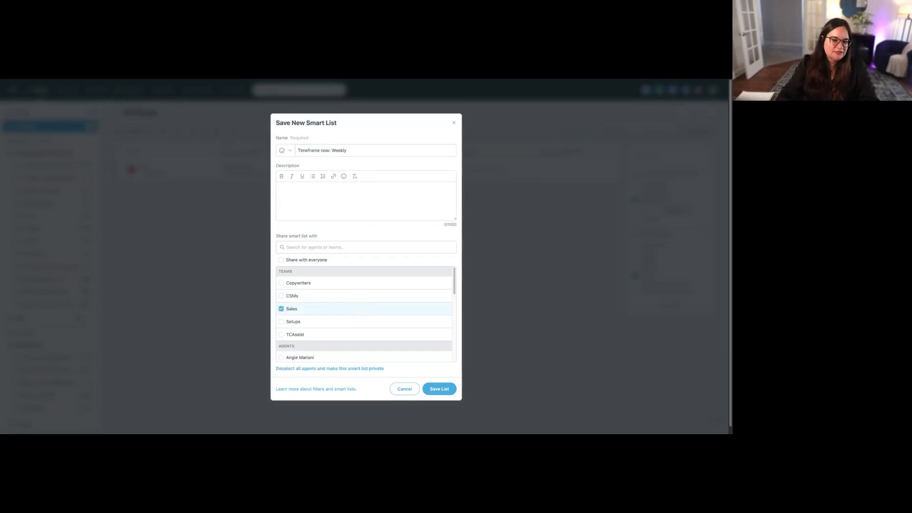
left_click(360, 310)
left_click(299, 260)
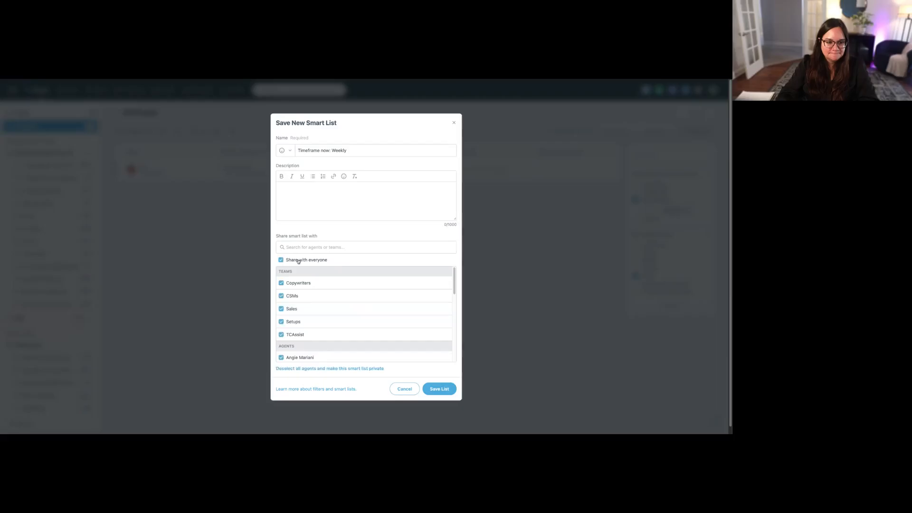
left_click(445, 389)
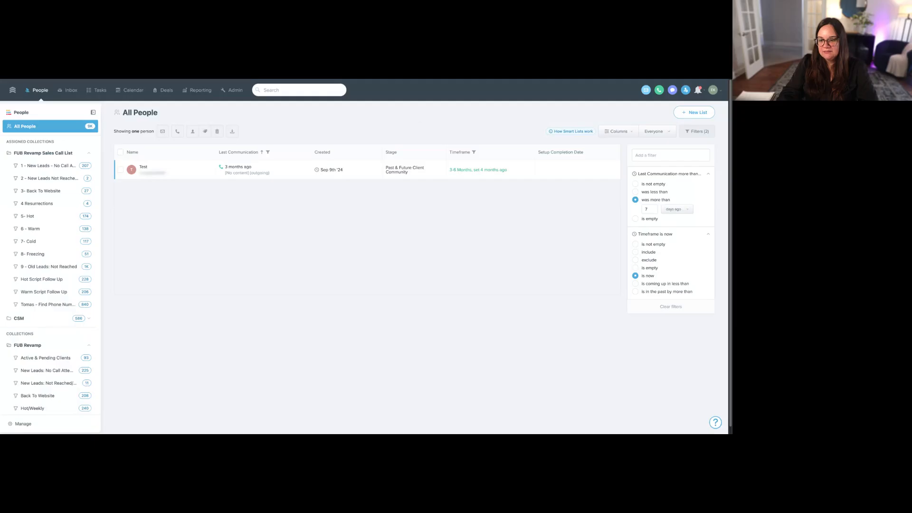
- Set the Timeframe filter to coming up in less than 90 days and Last Communication to more than 14 days ago
left_click(636, 283)
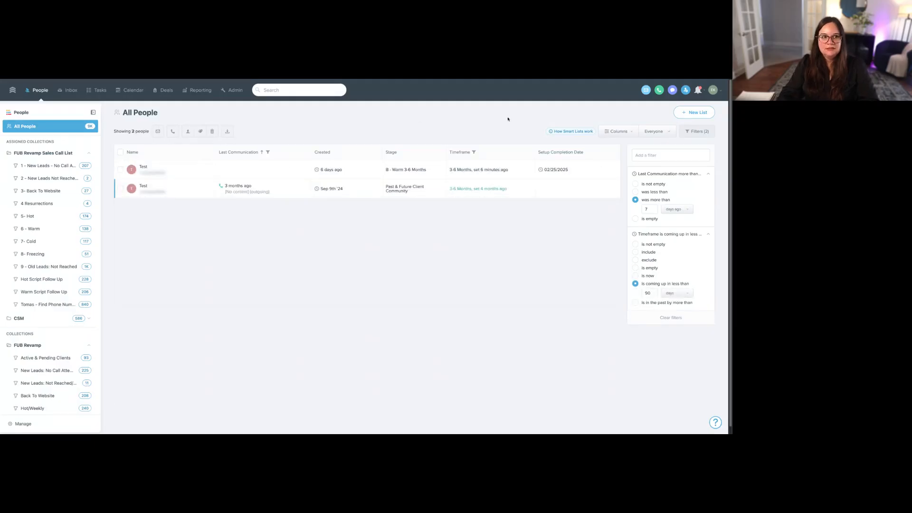
double_click(646, 209)
type("14")
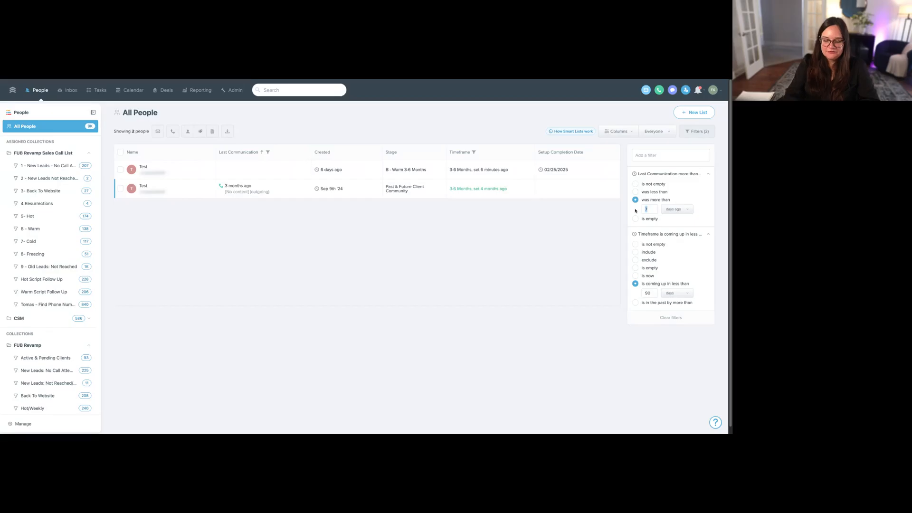
- Save the current filters as a new smart list named "Timeframe 90 days: Bi-monthly"
left_click(697, 112)
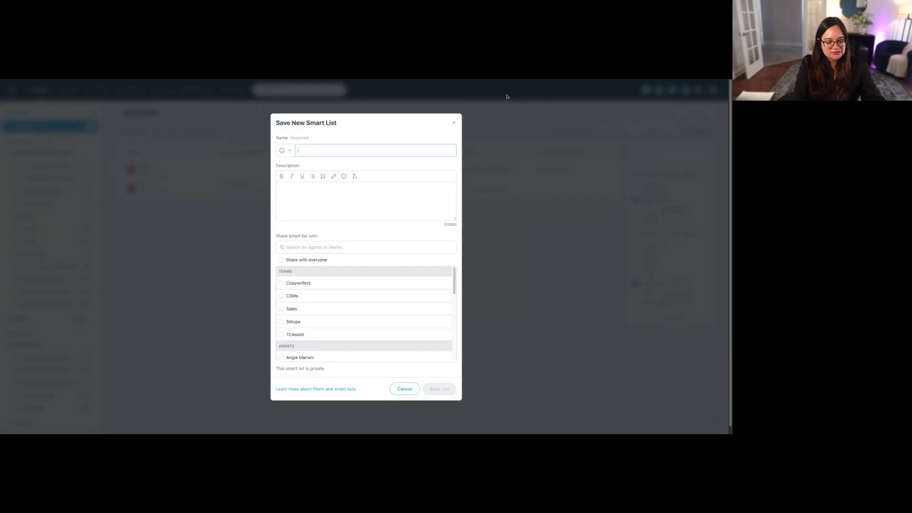
type("Timeframe 90 days:")
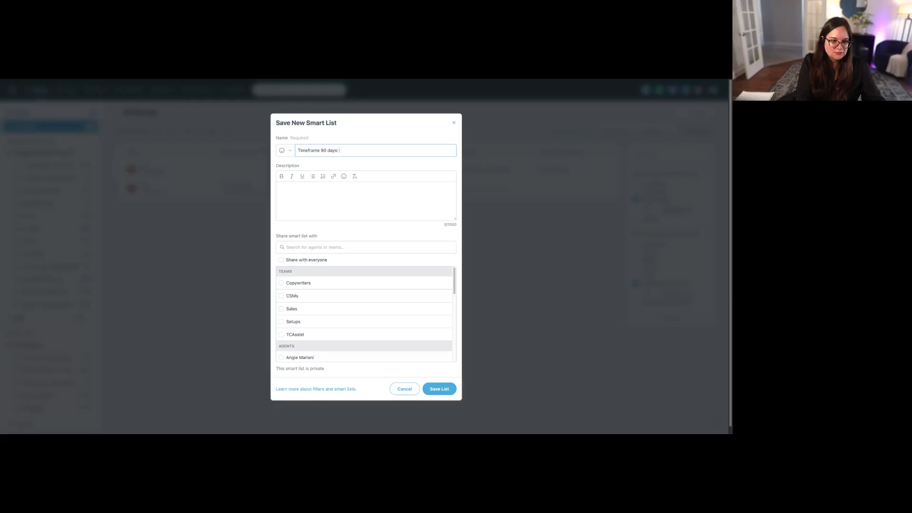
type("Bi-")
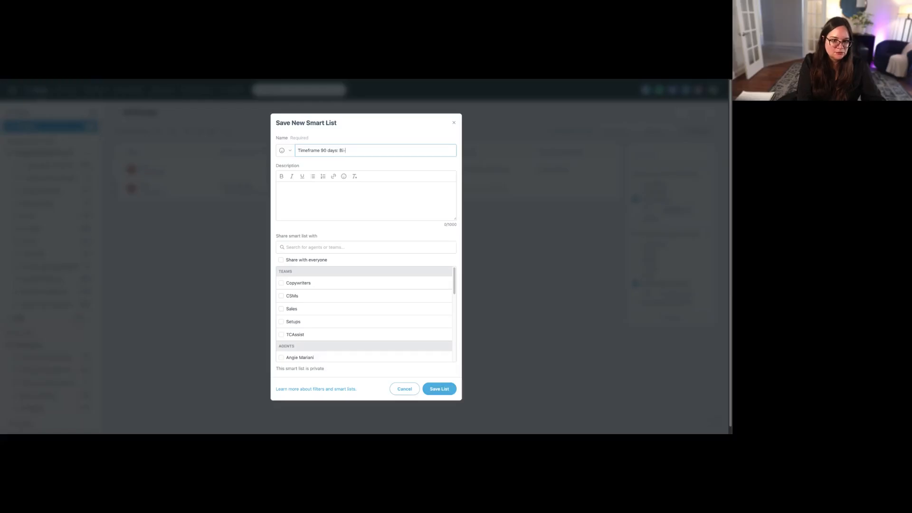
type("weekly")
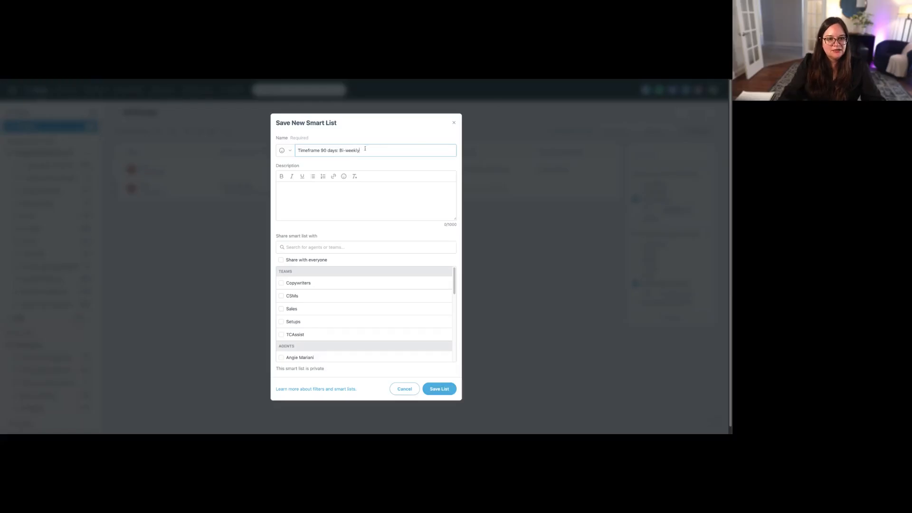
left_click_drag(364, 149, 346, 150)
type("mon")
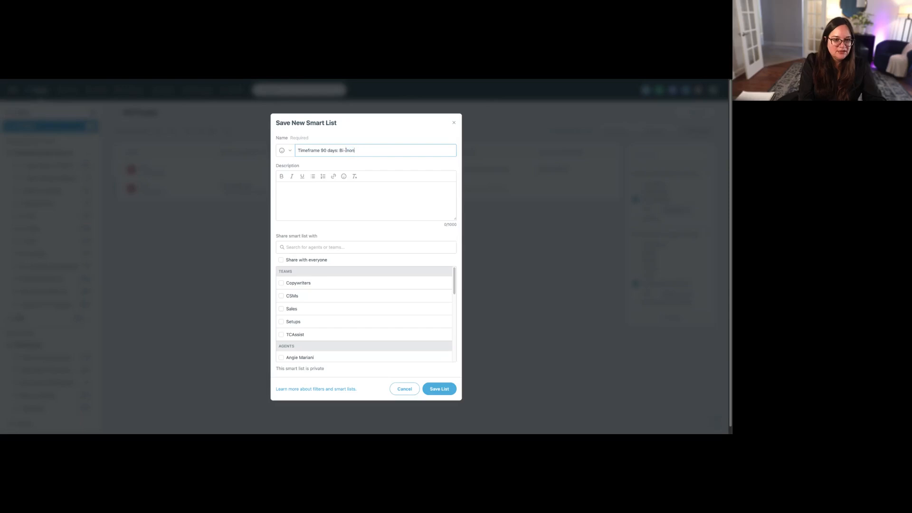
type("thly")
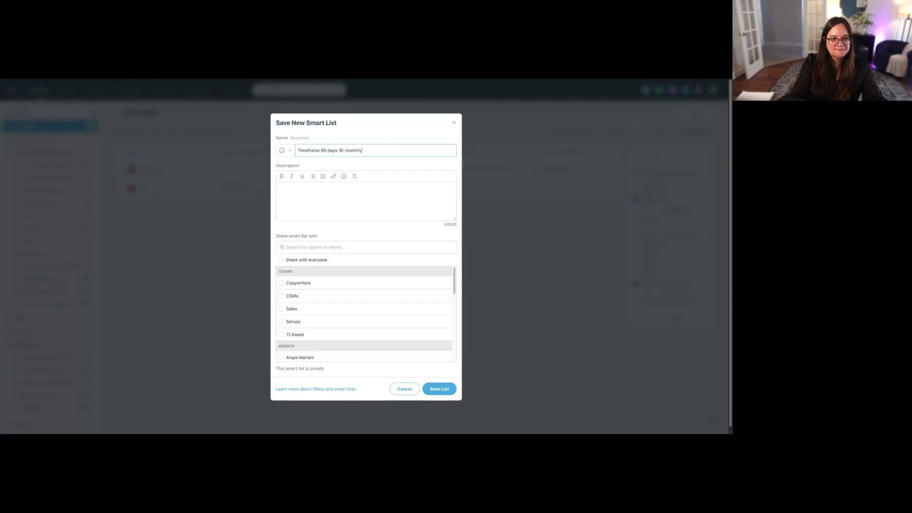
left_click(436, 393)
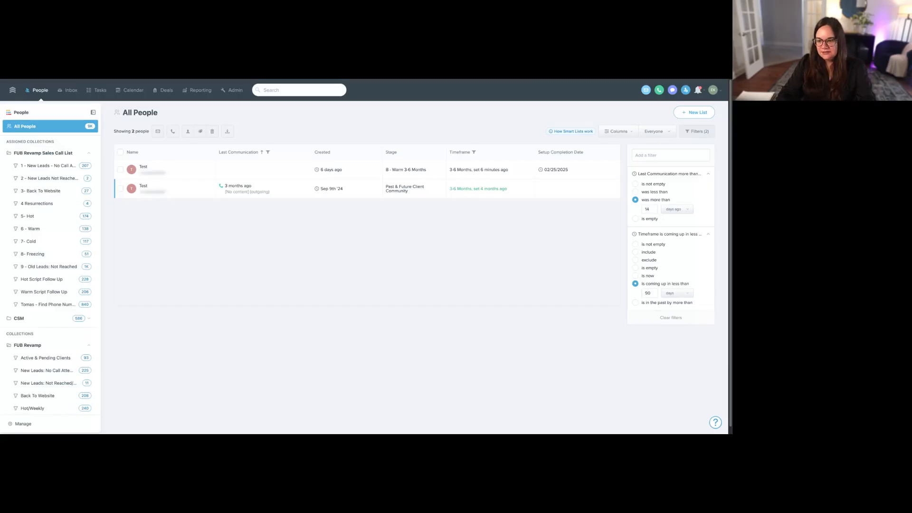
- Set the Timeframe filter to coming up in less than 180 days and Last Communication to more than 90 days ago
double_click(648, 293)
type("180")
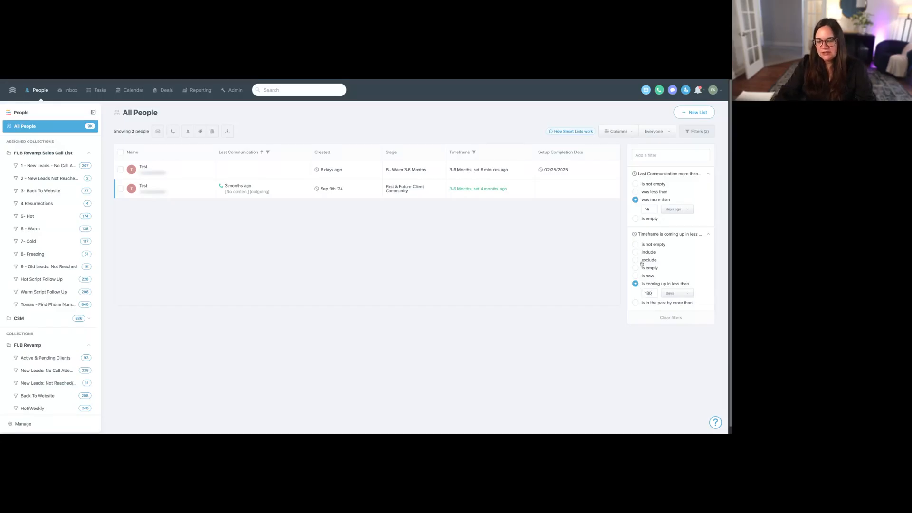
double_click(647, 209)
type("90")
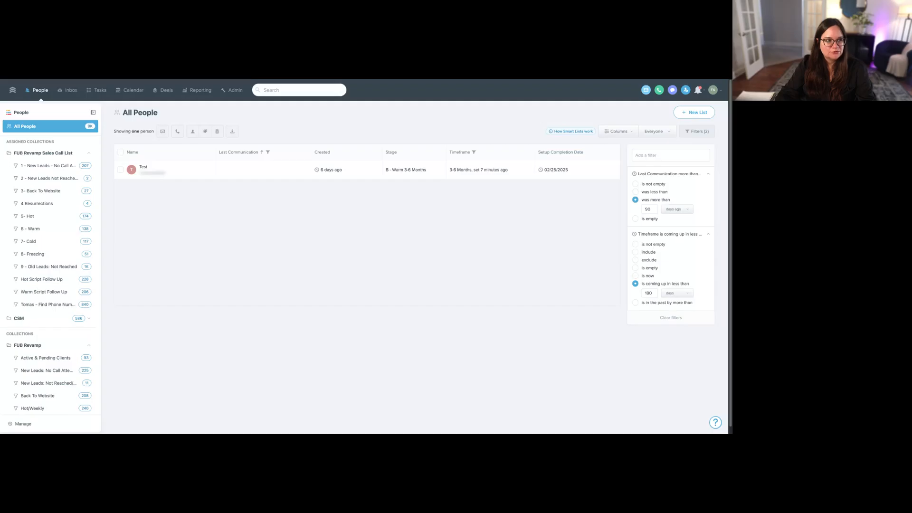
double_click(647, 293)
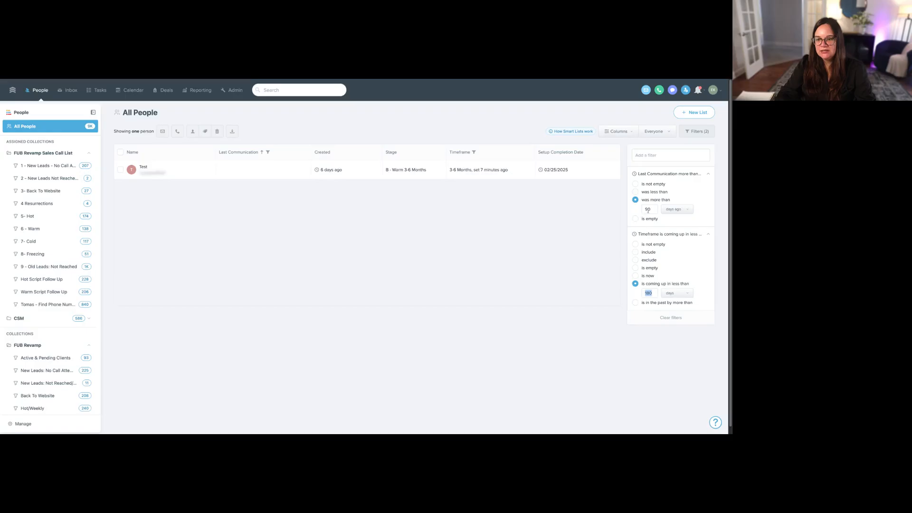
left_click_drag(652, 209, 644, 208)
- Save the current filters as a new smart list named "Timeframe 180 days: Quarterly"
left_click(690, 114)
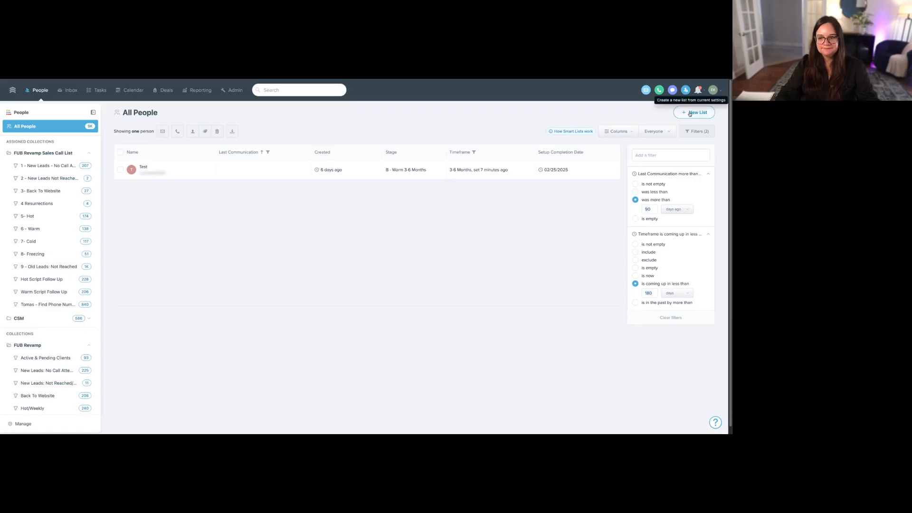
type("Timefr")
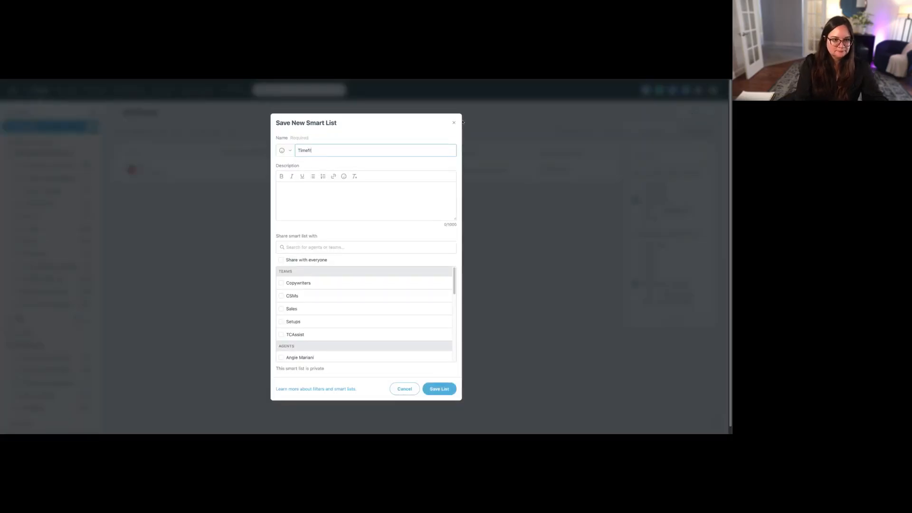
type("ame 180")
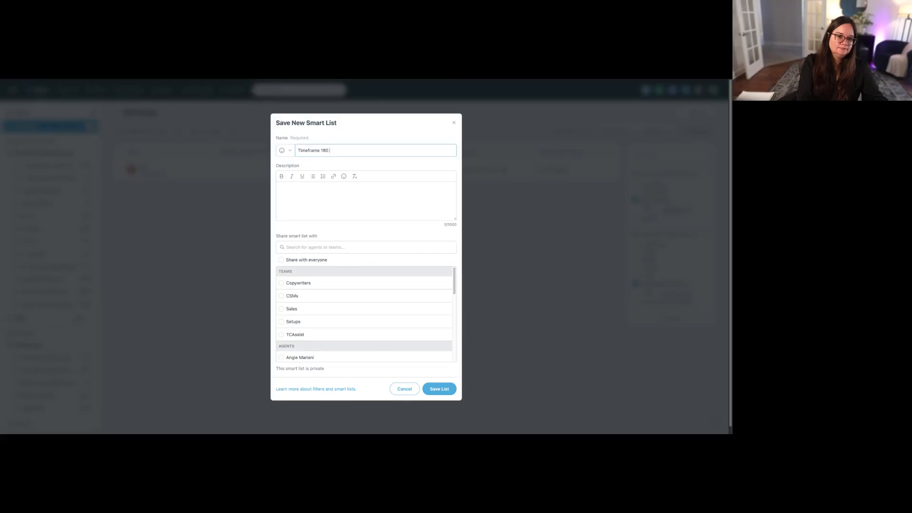
type(" days: Quarterly")
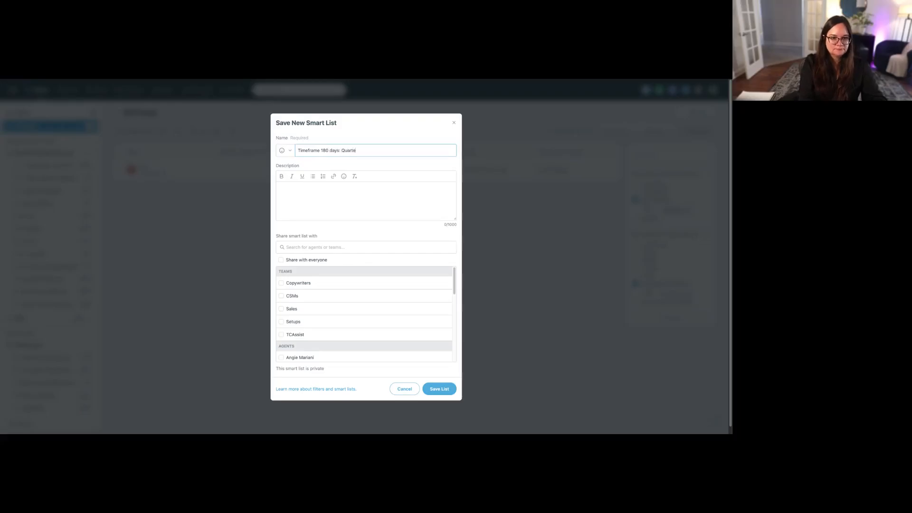
left_click(439, 388)
- Delete the "Timeframe < 90 Days: Weekly" smart list from the smart list management page
scroll(67, 325, "down", 10)
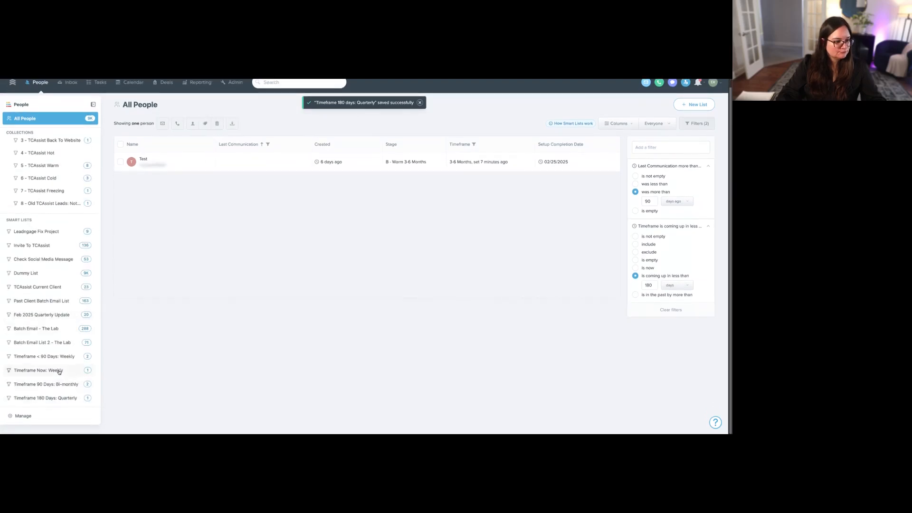
scroll(390, 265, "down", 15)
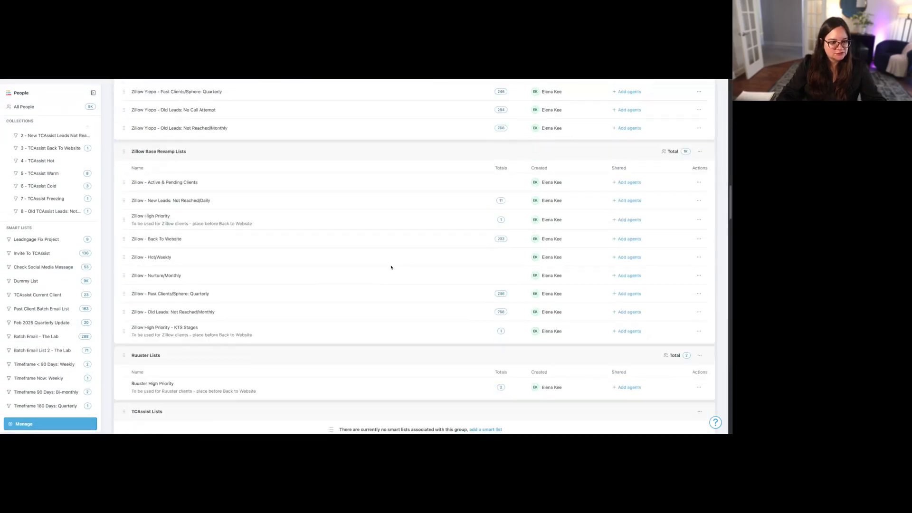
scroll(390, 265, "down", 10)
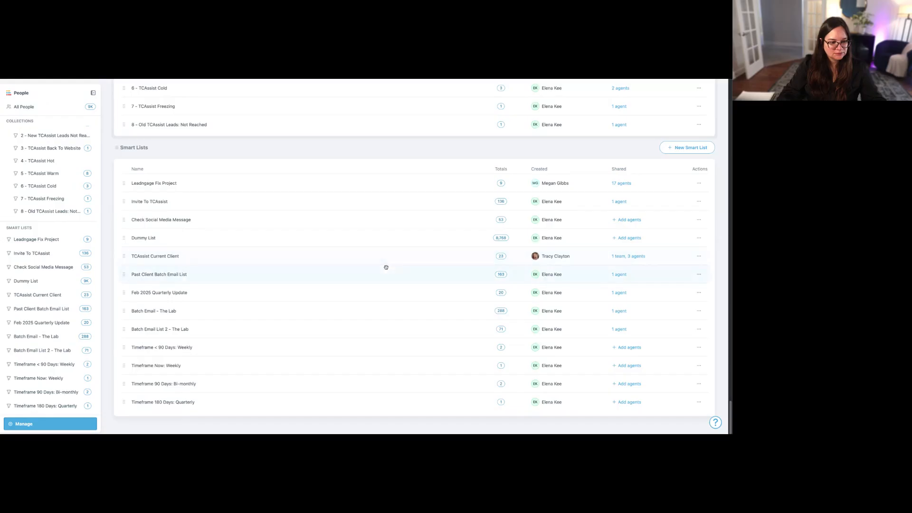
left_click(701, 351)
left_click(662, 385)
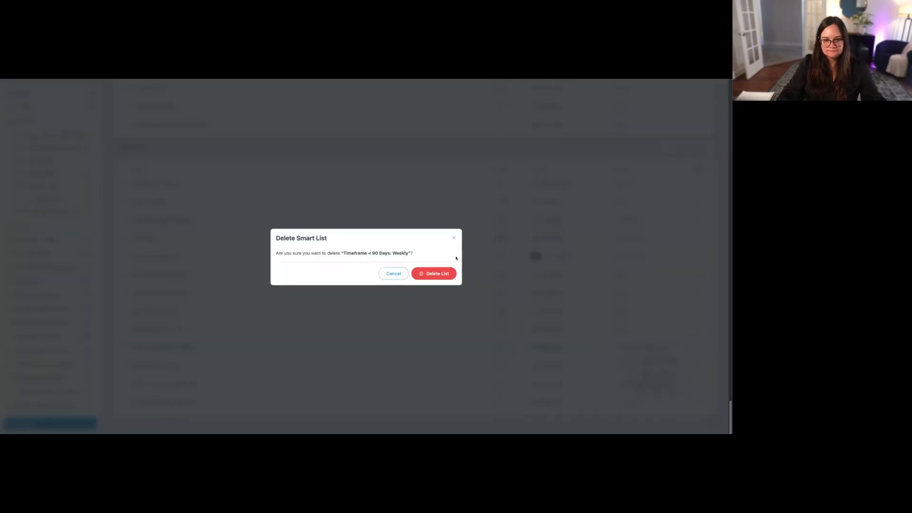
left_click(433, 273)
- Move the "Timeframe Now: Weekly" smart list to the "FUB Revamp Sales Call List" collection
left_click(45, 378)
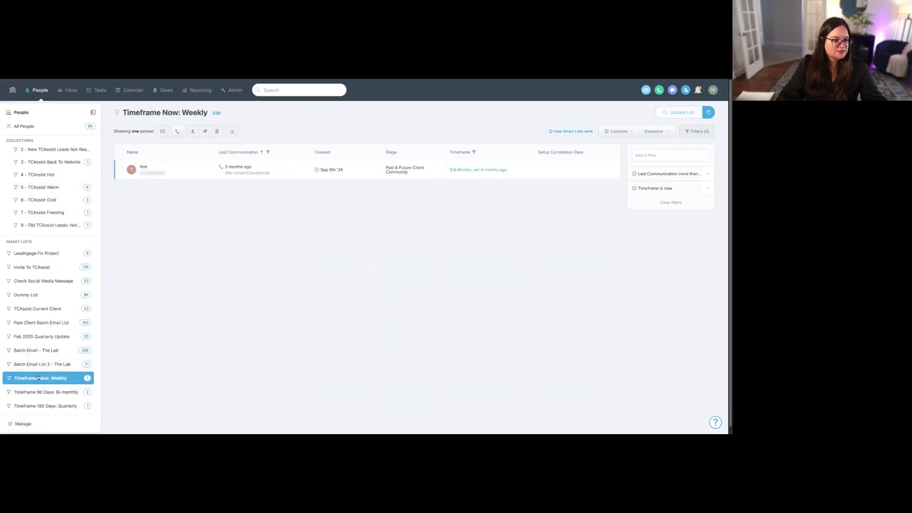
left_click(26, 425)
scroll(195, 346, "down", 10)
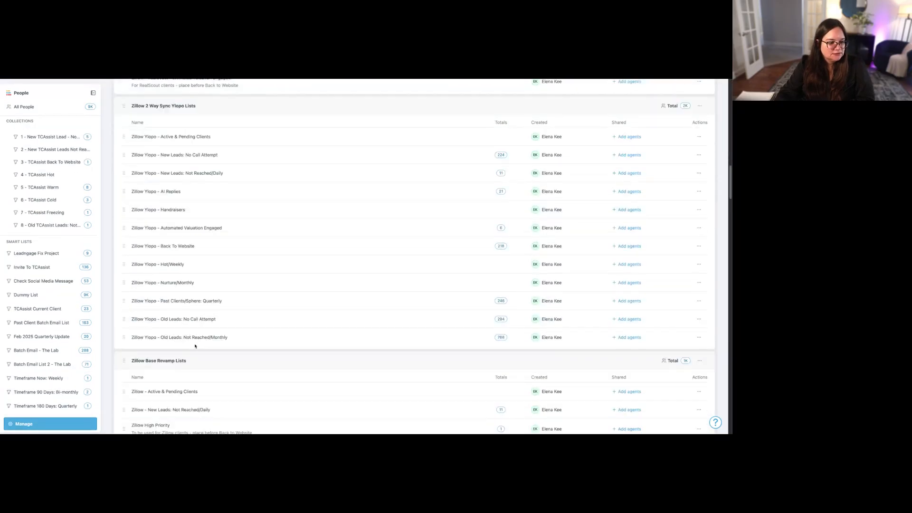
scroll(195, 346, "down", 15)
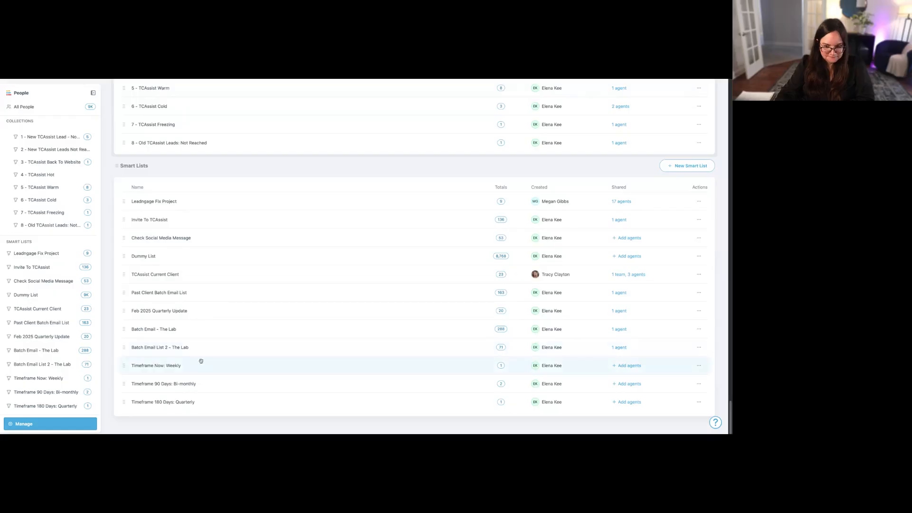
left_click(701, 369)
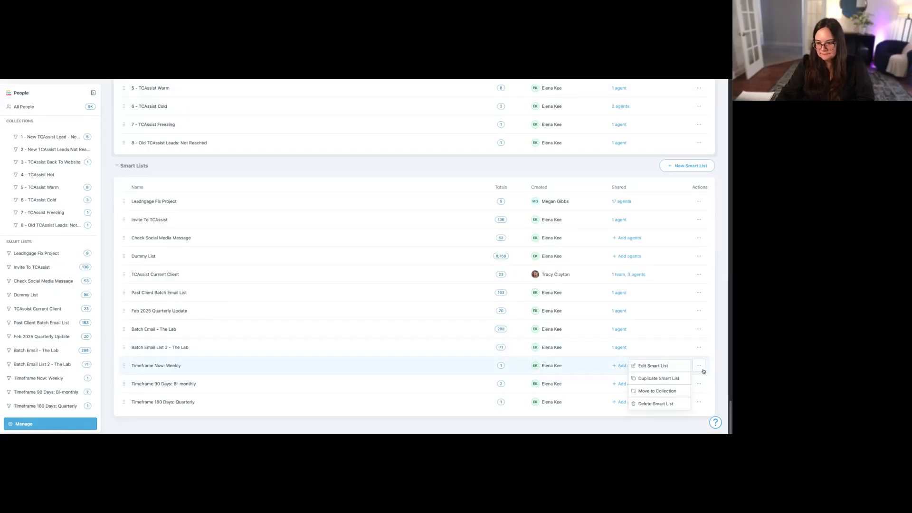
left_click(675, 391)
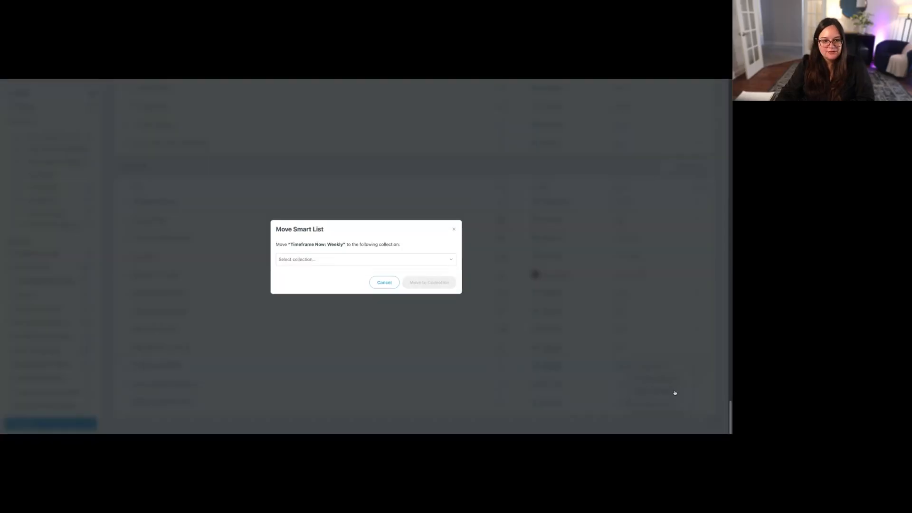
left_click(411, 260)
left_click(368, 298)
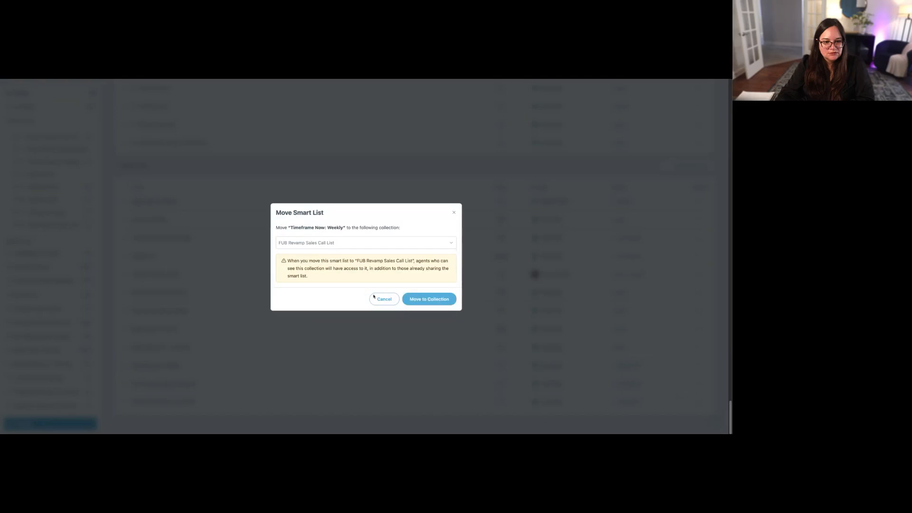
left_click(430, 299)
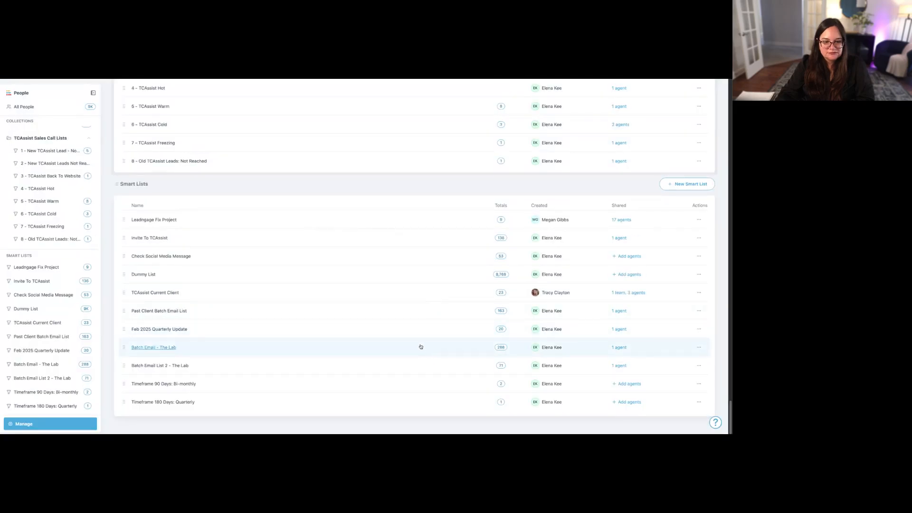
- Move the "Timeframe 90 Days: Bi-monthly" smart list to the "FUB Revamp Sales Call List" collection
left_click(700, 385)
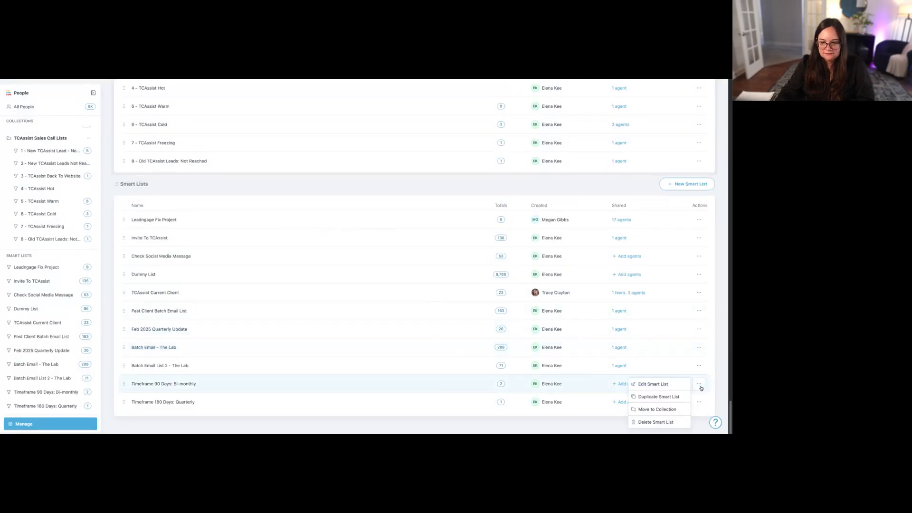
left_click(673, 410)
left_click(406, 264)
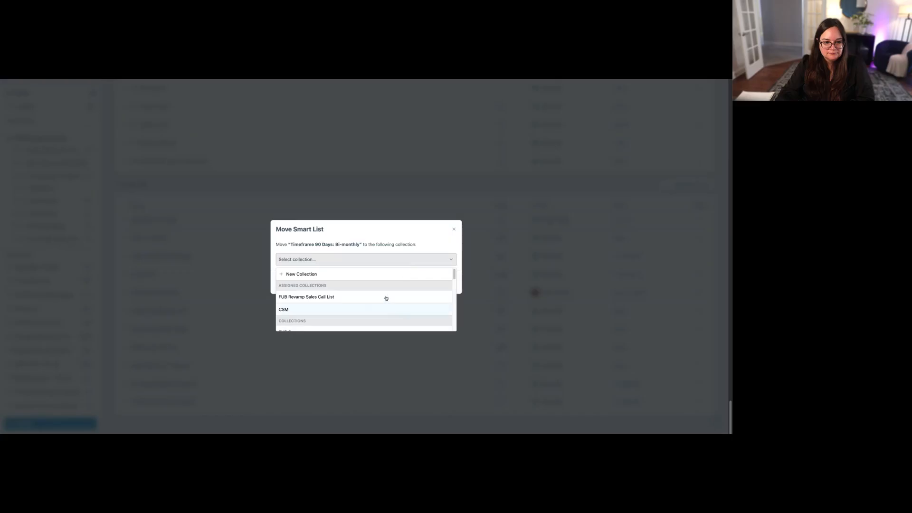
left_click(387, 297)
left_click(426, 299)
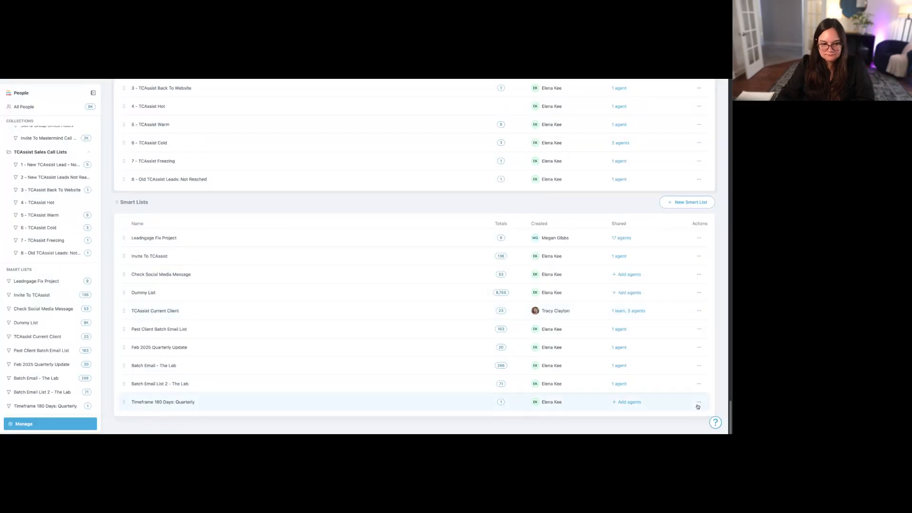
- Move the "Timeframe 180 Days: Quarterly" smart list to the "FUB Revamp Sales Call List" collection
left_click(699, 402)
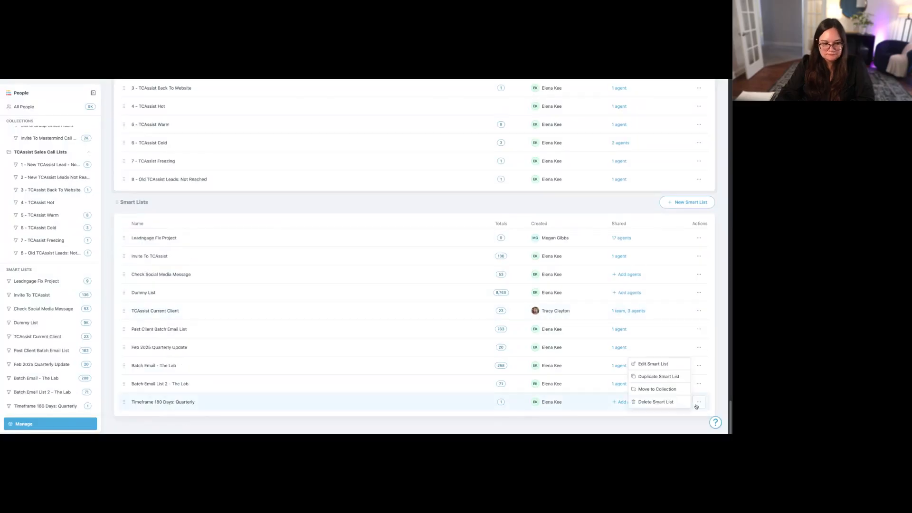
left_click(657, 389)
left_click(407, 264)
left_click(368, 295)
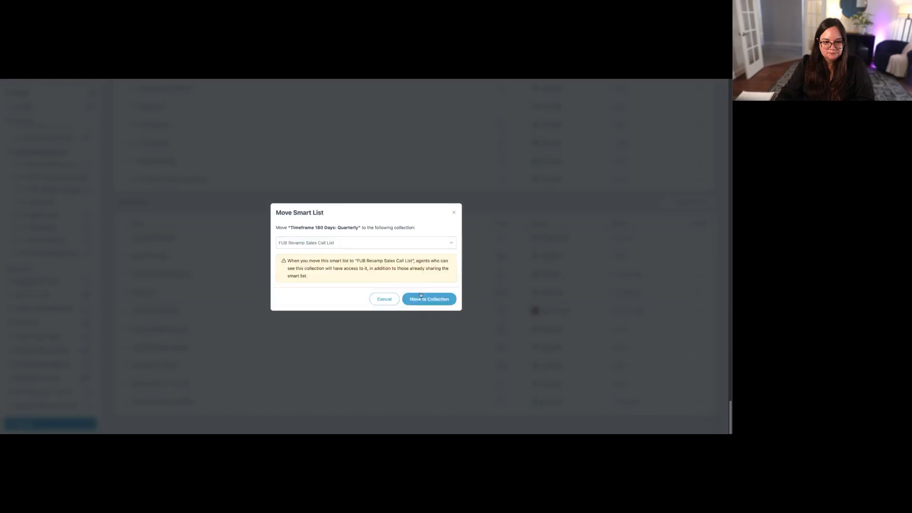
left_click(411, 300)
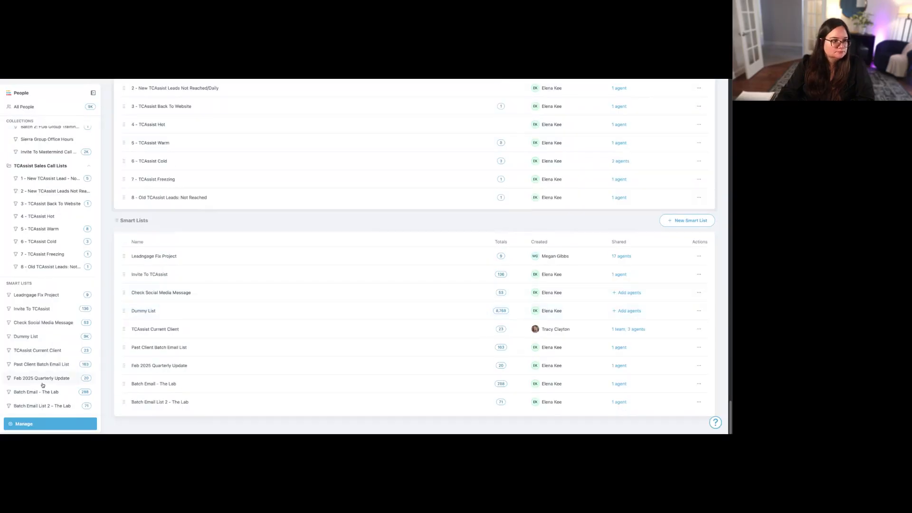
- Review the contacts in the weekly, bi-monthly and quarterly Timeframe smart lists within the "FUB Revamp Sales Call List" collection
scroll(43, 385, "up", 15)
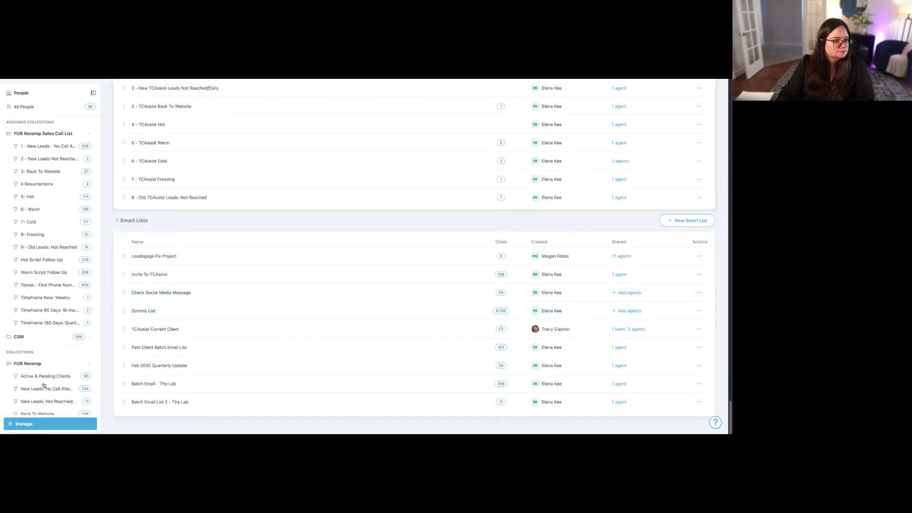
left_click(53, 298)
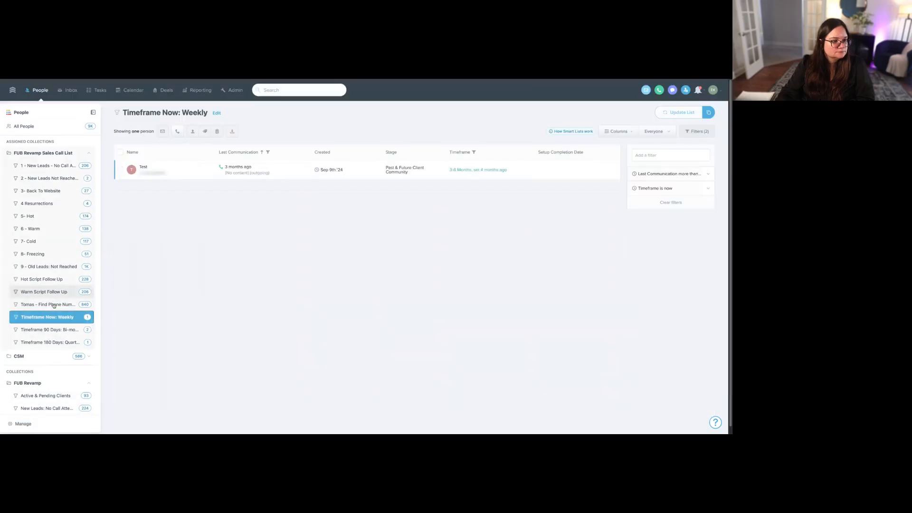
left_click(44, 330)
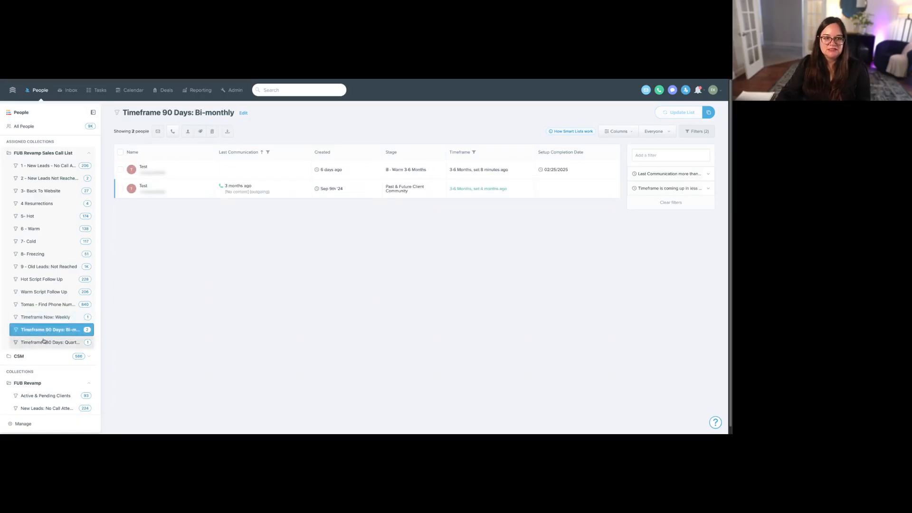
left_click(43, 343)
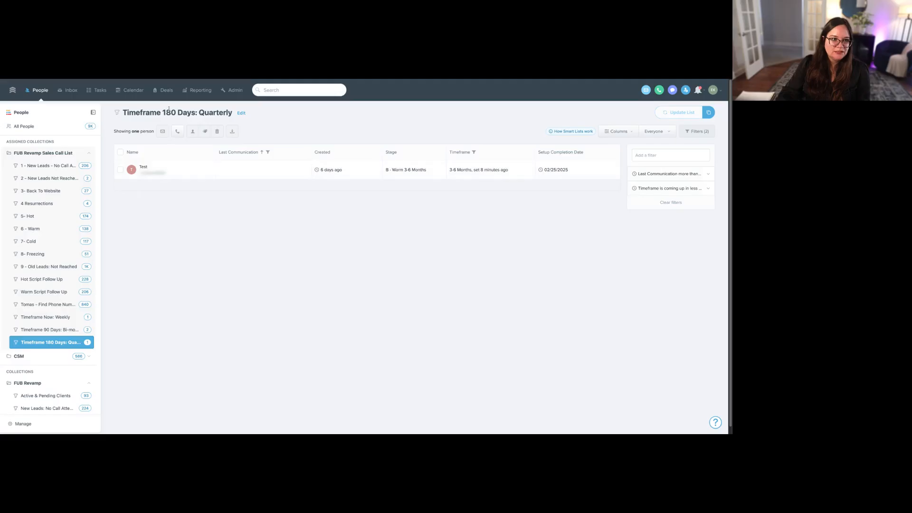
left_click_drag(124, 112, 238, 114)
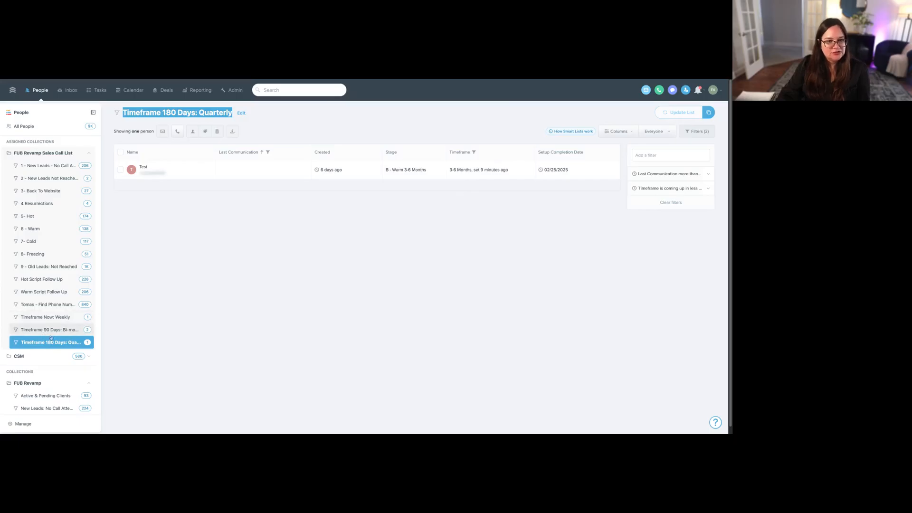
- Inspect the quarterly list's Timeframe filter, including its day threshold and the timeframe options available under include
left_click(667, 188)
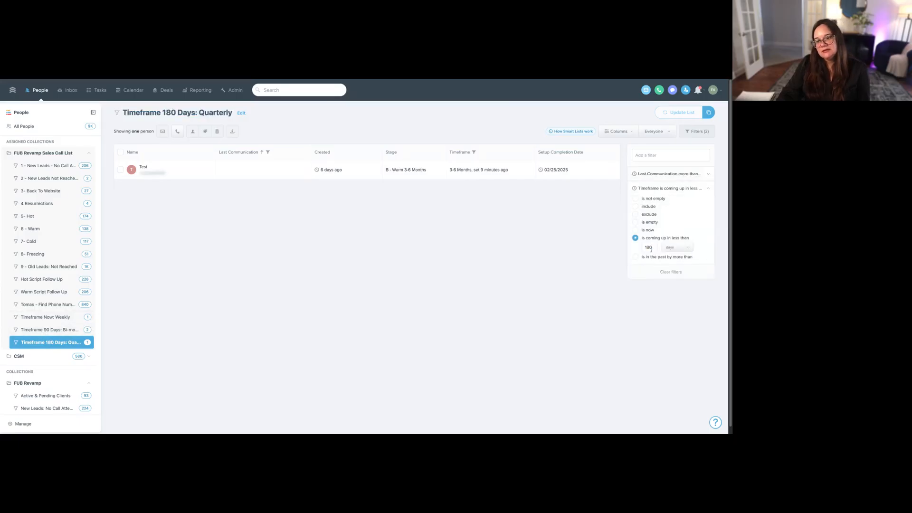
left_click_drag(651, 250, 645, 250)
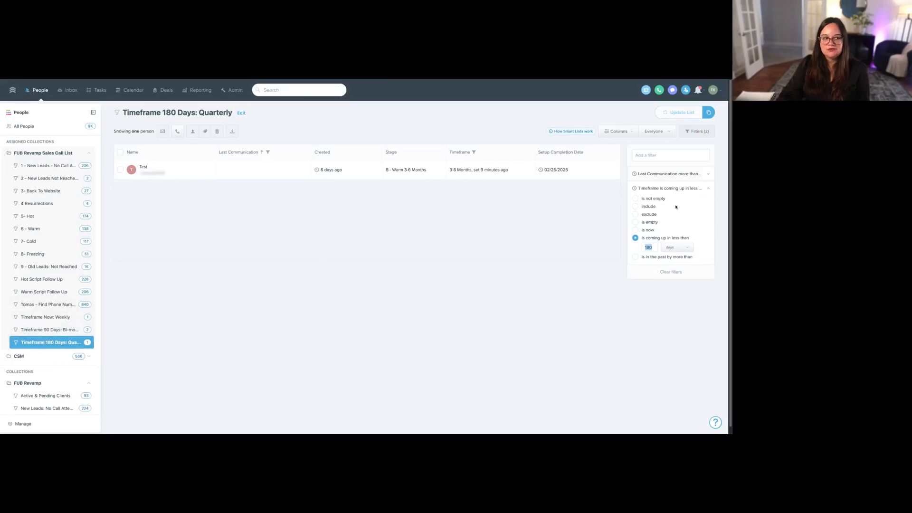
left_click(653, 208)
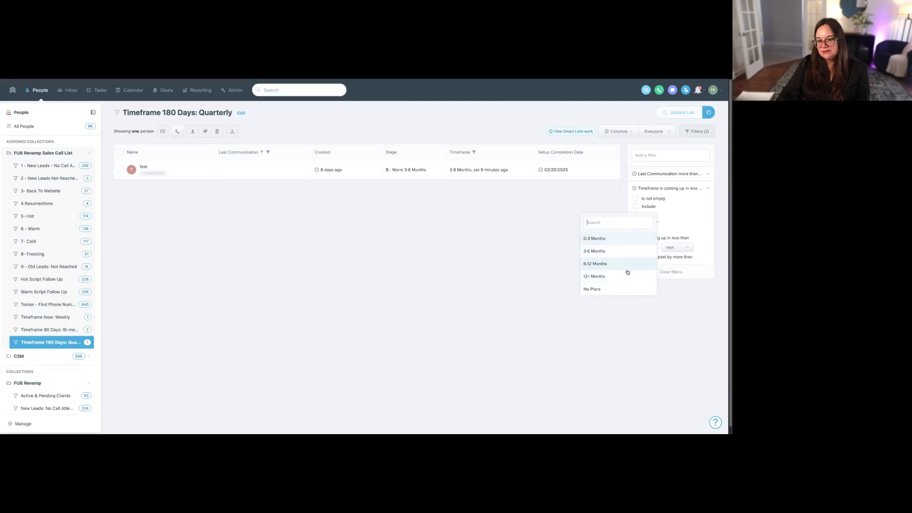
left_click(445, 239)
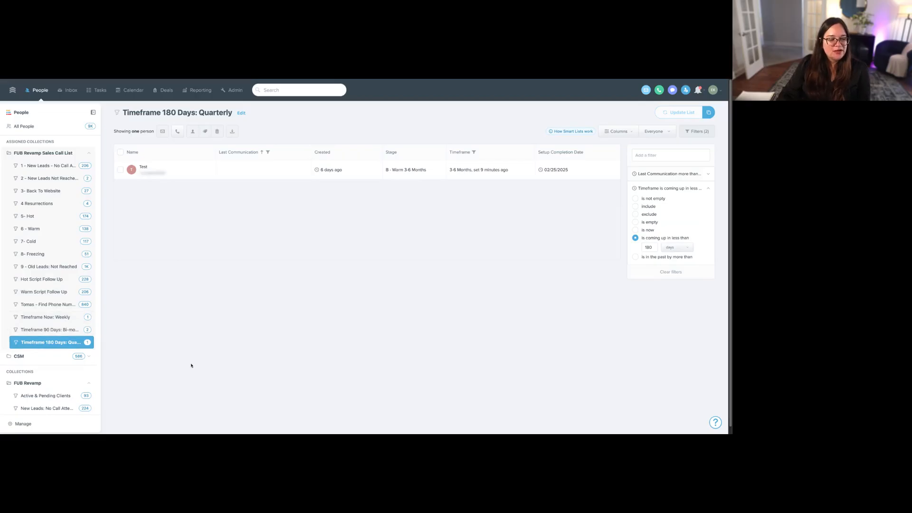
- View the "5- Hot", "6 - Warm" and "7- Cold" smart lists in turn
left_click(66, 217)
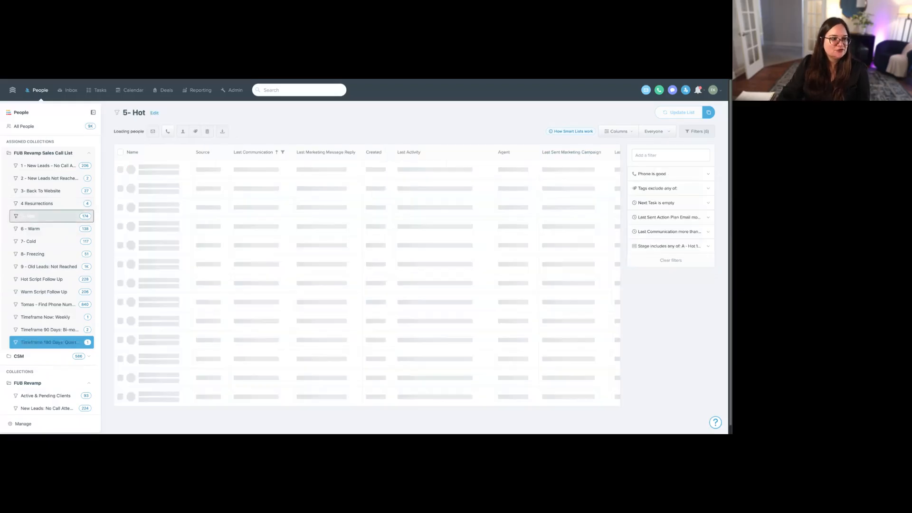
left_click(67, 231)
left_click(66, 240)
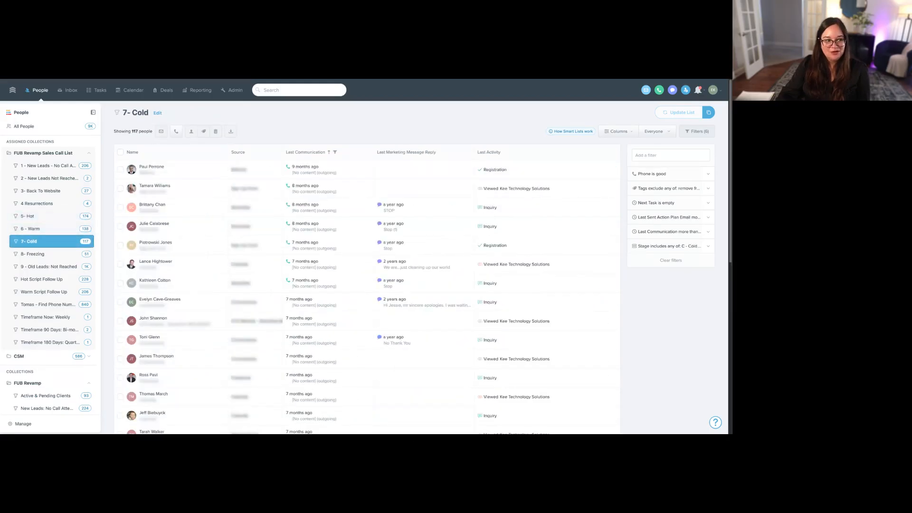
- Open the Test contact from the "Timeframe Now: Weekly" list and reset its Timeframe to the blank option
left_click(62, 317)
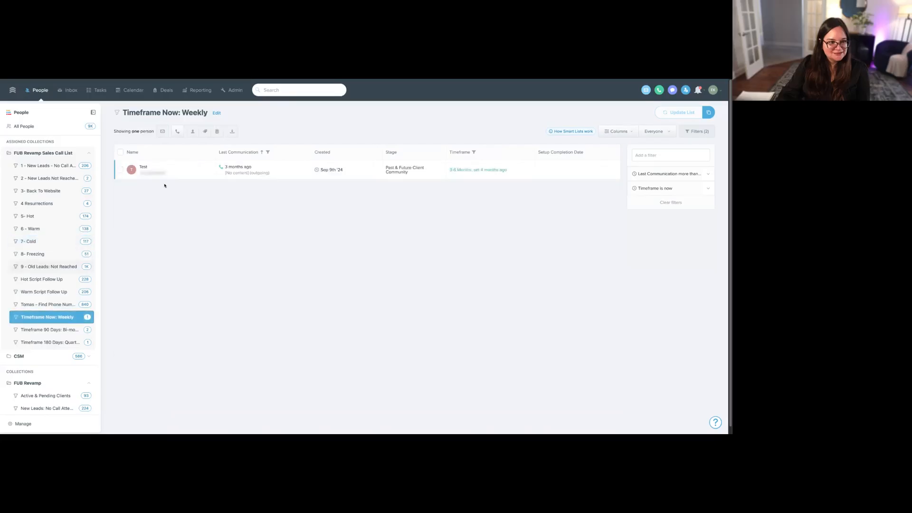
left_click(142, 168)
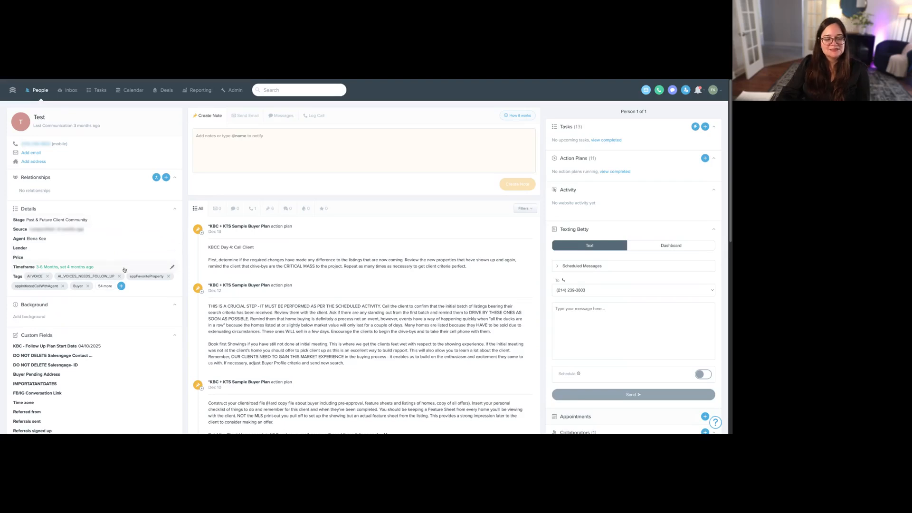
left_click(172, 267)
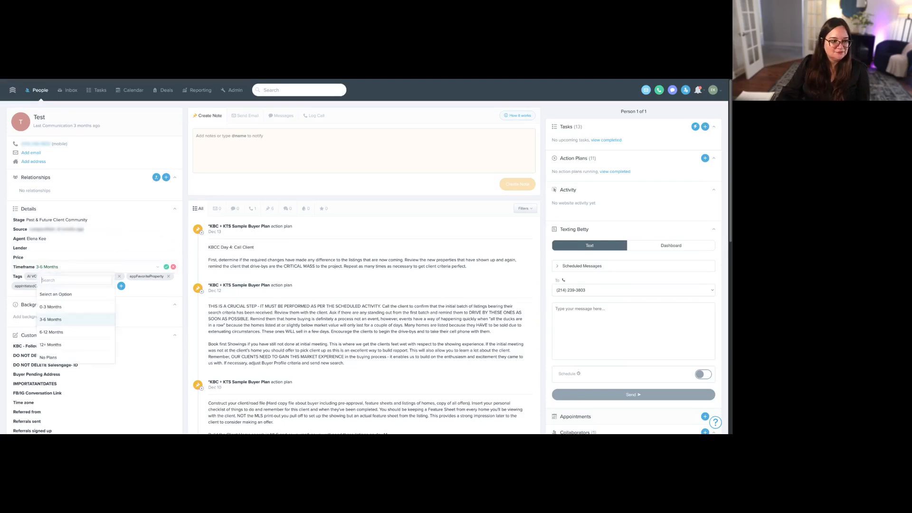
left_click(100, 293)
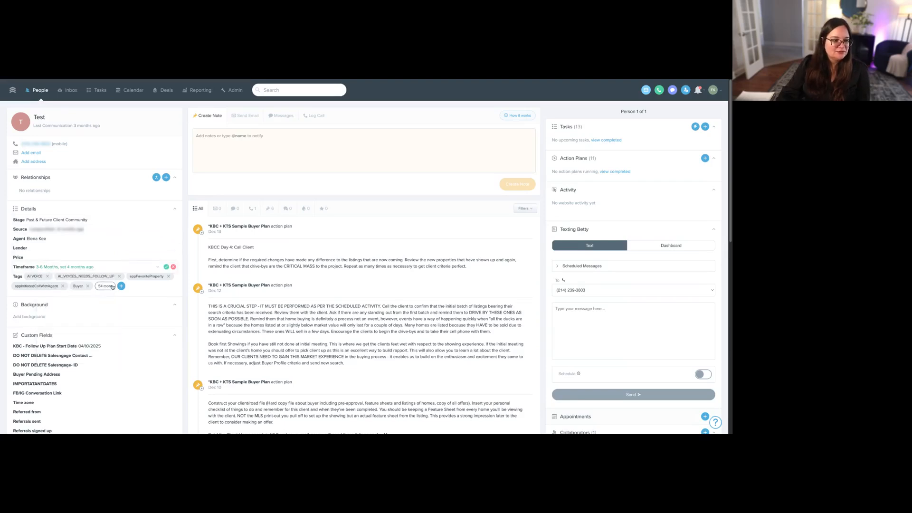
left_click(147, 268)
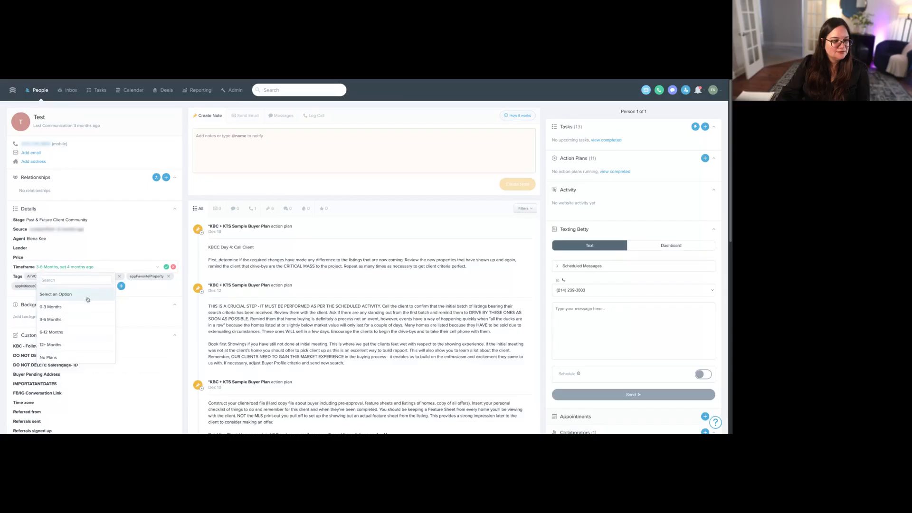
left_click(88, 298)
left_click(166, 267)
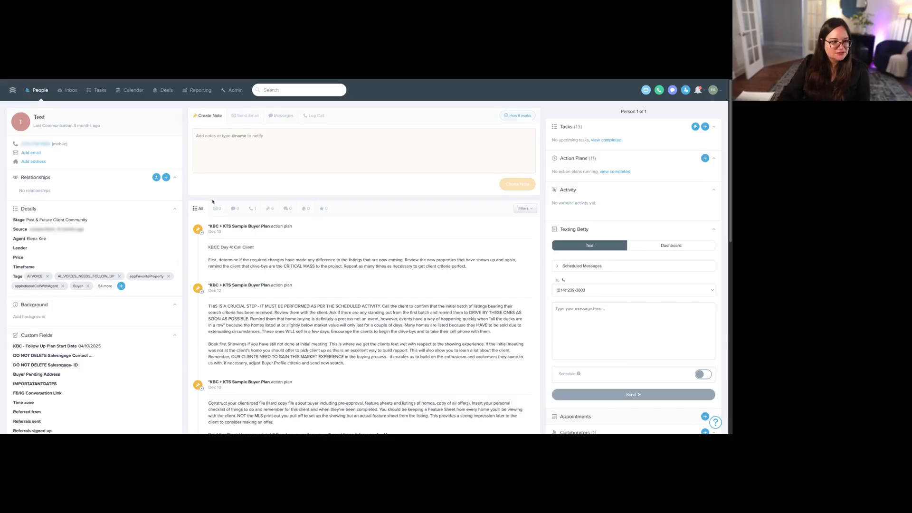
- Set the Test contact's Stage to "A - Hot 1-3 Months" and save it
left_click(115, 224)
scroll(87, 267, "up", 5)
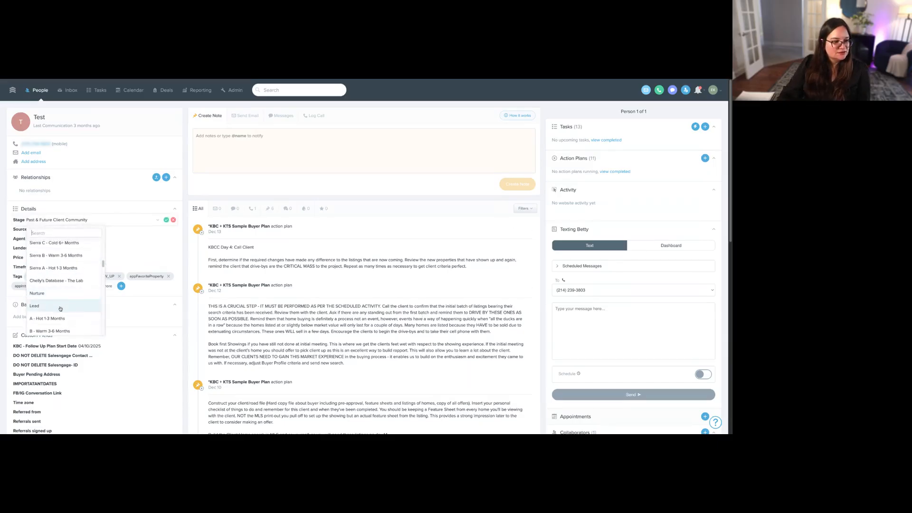
left_click(53, 316)
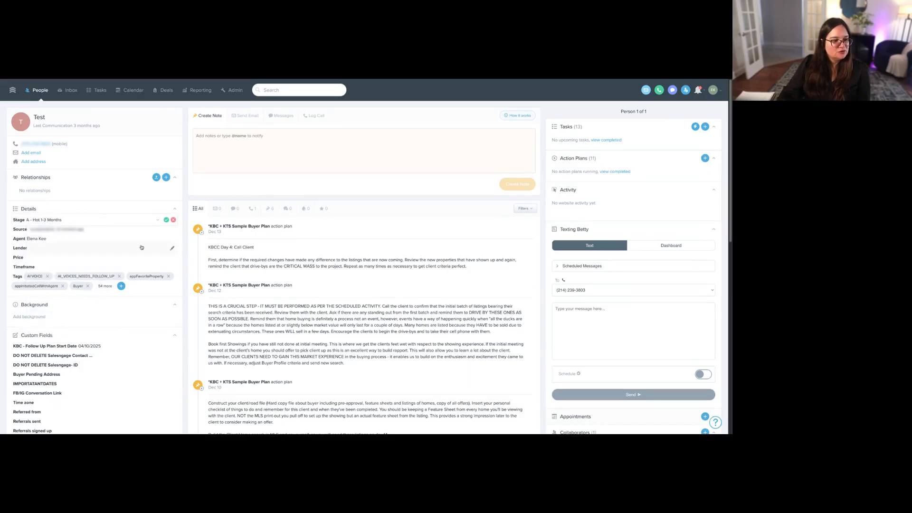
left_click(167, 221)
- Pause the contact's "Hot follow up plan scripts #2" action plan and return to the people list
left_click(694, 174)
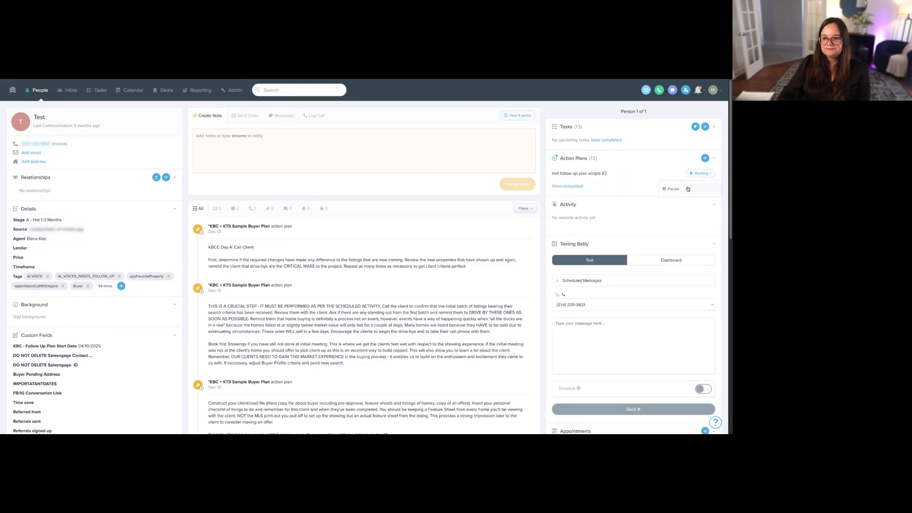
left_click(687, 188)
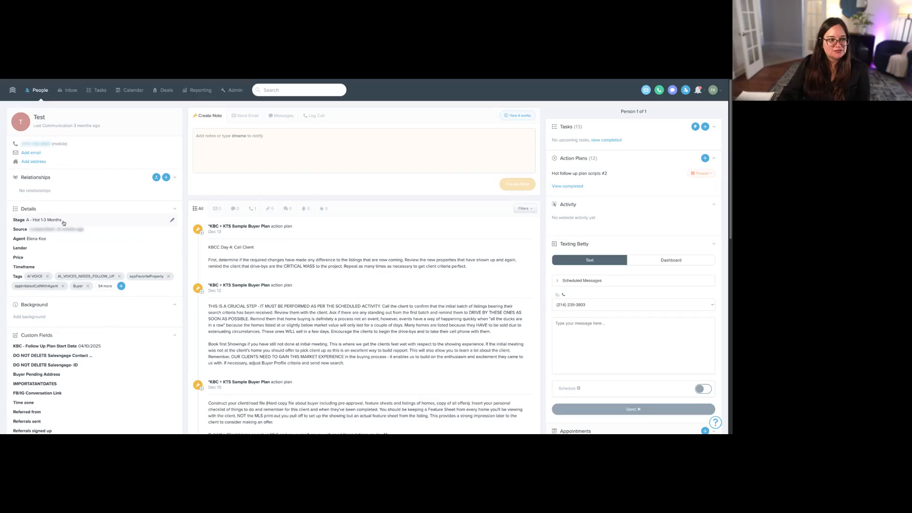
left_click(41, 91)
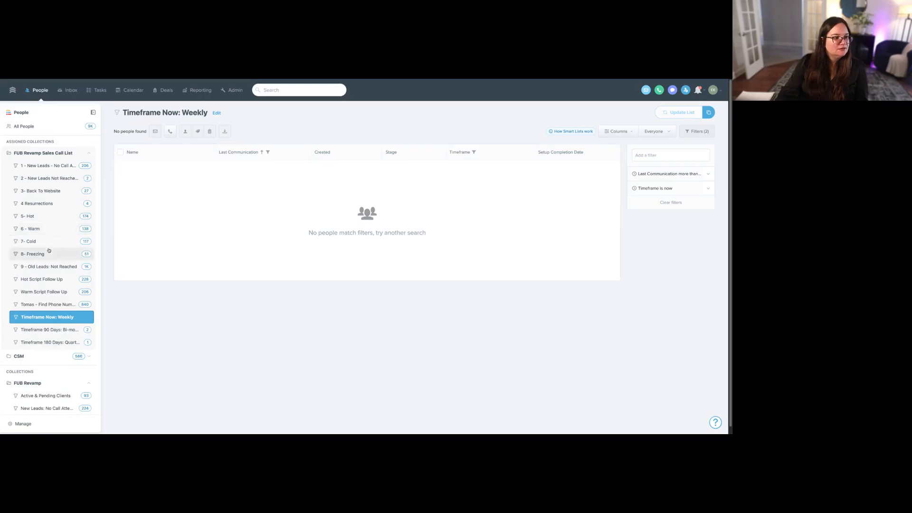
- Reorder the sales call collection in list management, placing "Timeframe Now: Weekly" directly above "5- Hot" and "Timeframe 90 Days: Bi-monthly" directly above "6 - Warm"
left_click(28, 426)
scroll(142, 259, "down", 1)
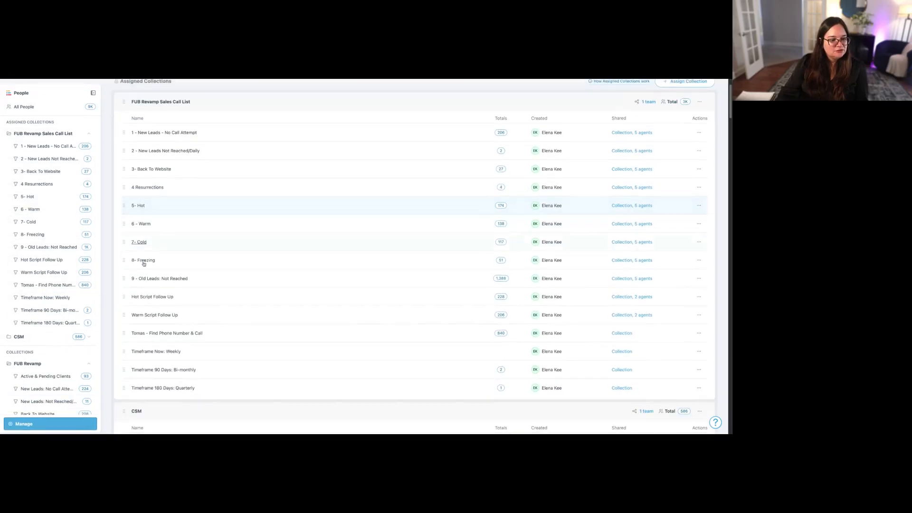
left_click_drag(124, 352, 136, 208)
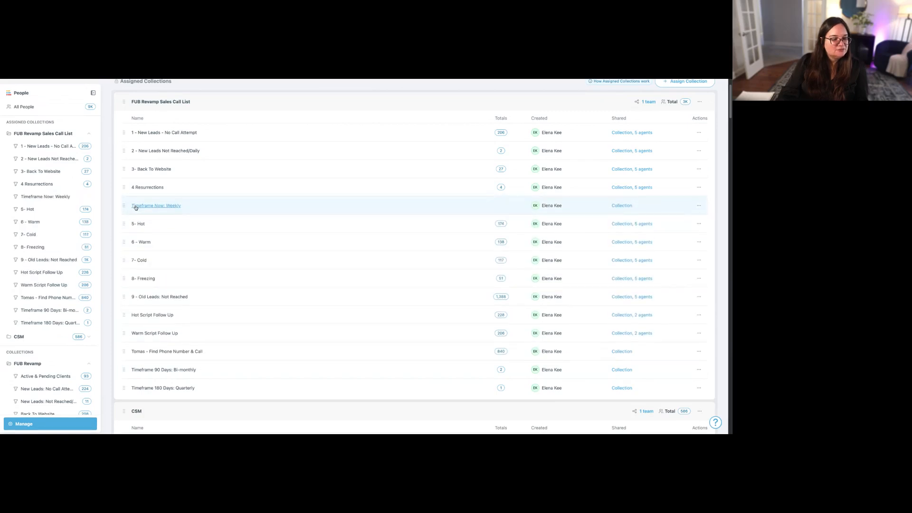
left_click_drag(125, 370, 136, 242)
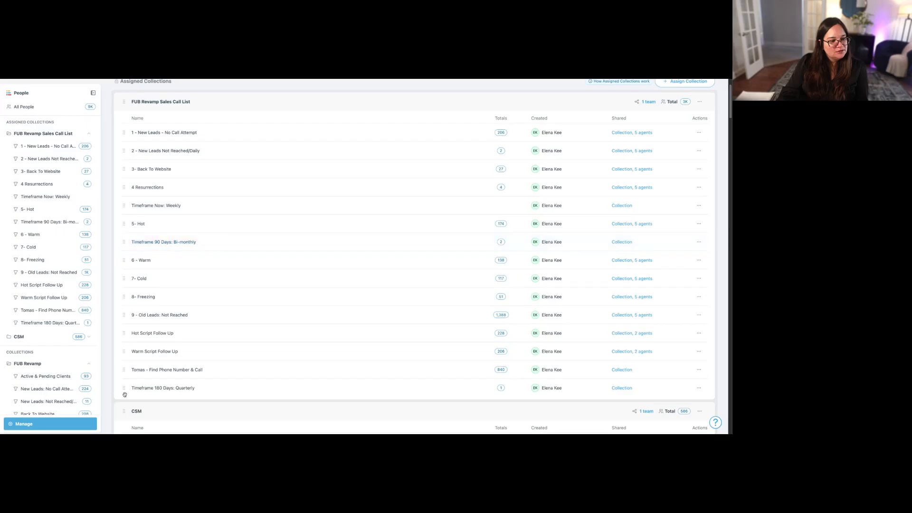
left_click_drag(124, 387, 133, 330)
- Move "Timeframe Now: Weekly" and "Timeframe 90 Days: Bi-monthly" back near the collection's end, above "Timeframe 180 Days: Quarterly"
scroll(133, 331, "up", 1)
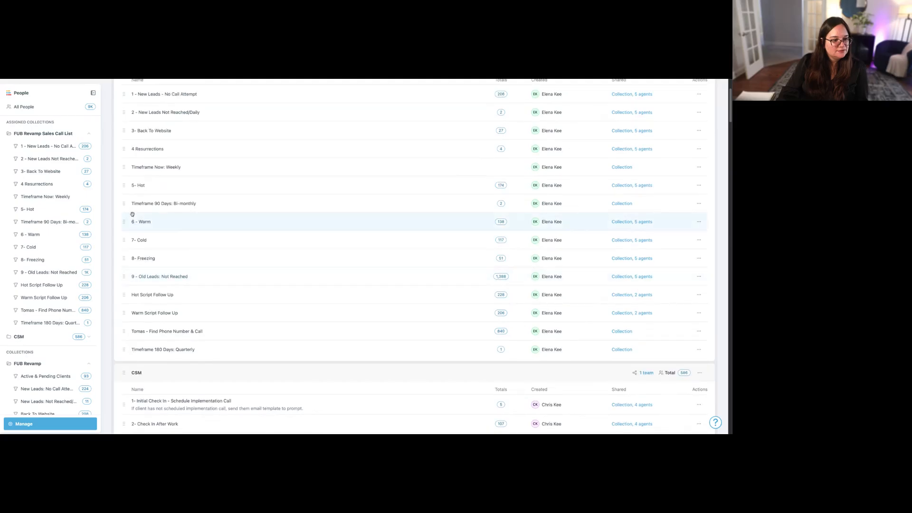
left_click_drag(124, 171, 127, 335)
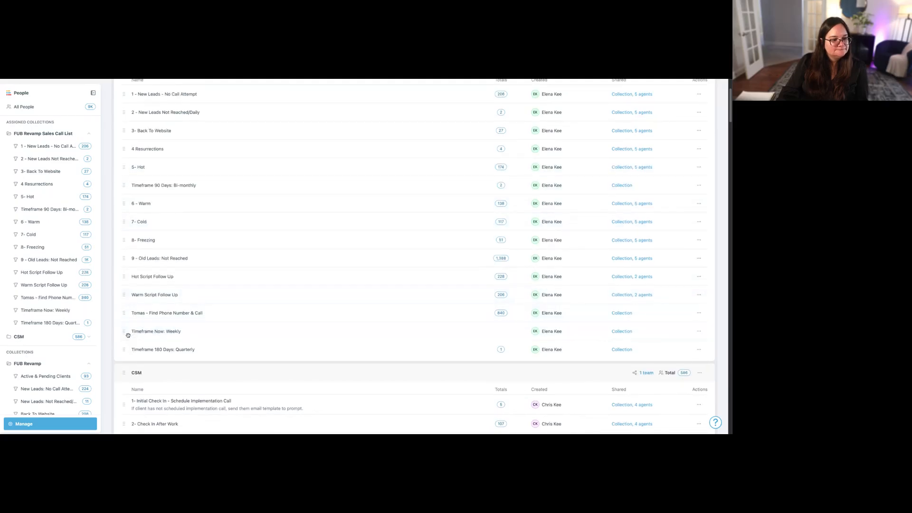
scroll(127, 335, "up", 1)
left_click_drag(125, 221, 128, 349)
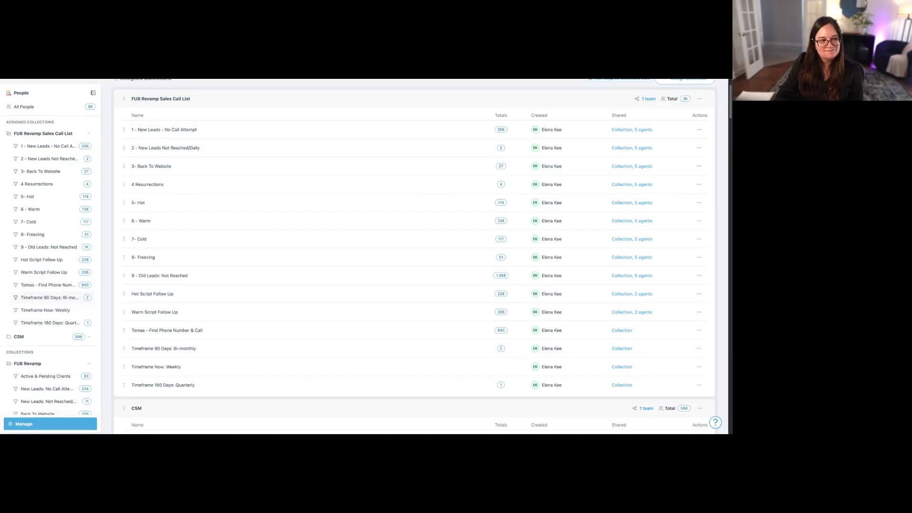
scroll(63, 315, "up", 2)
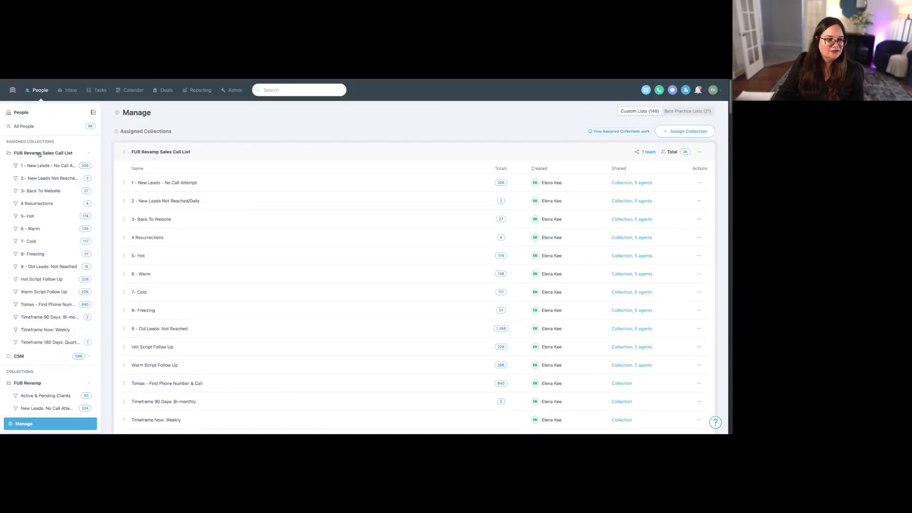
- Clear the existing filters on All People and filter by Stage including "A - Hot 1-3 Months"
left_click(38, 130)
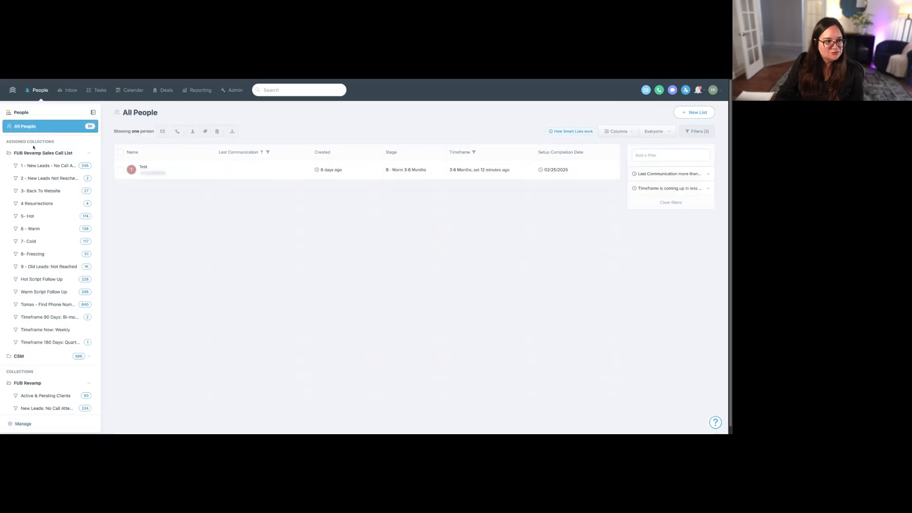
left_click(671, 202)
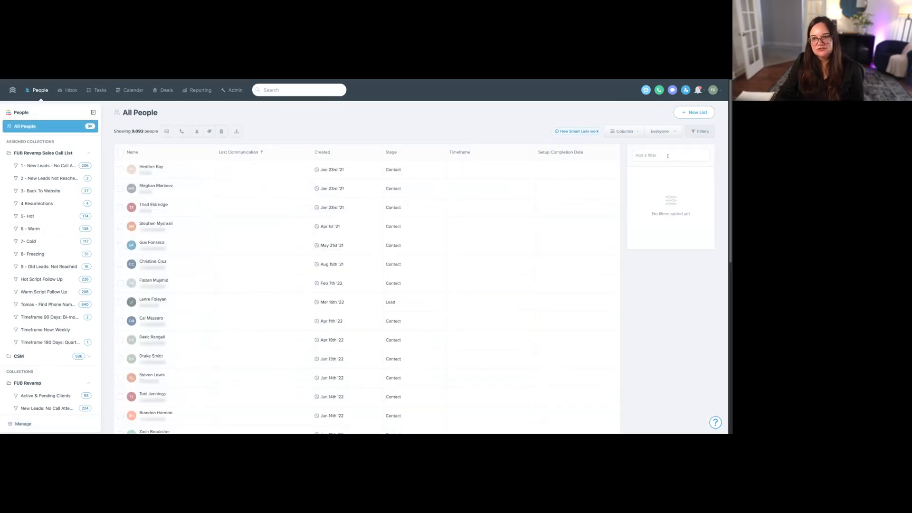
left_click(668, 156)
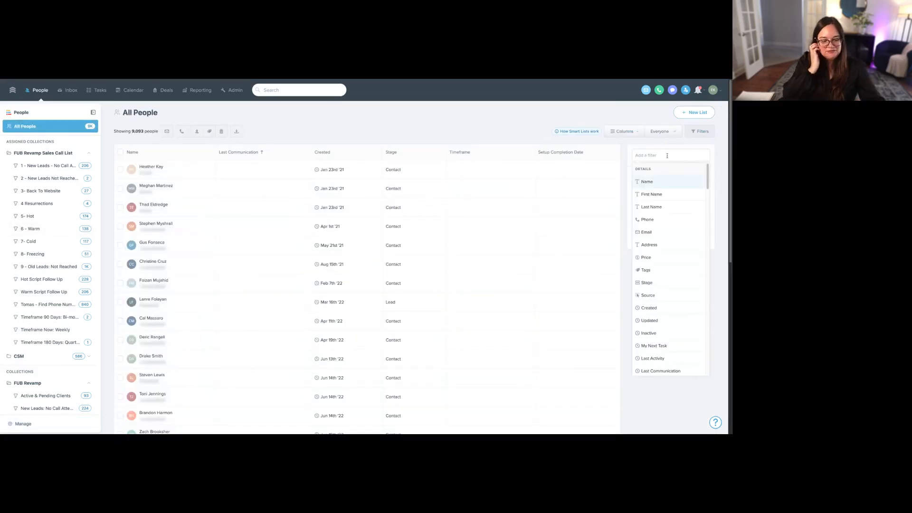
type("stage")
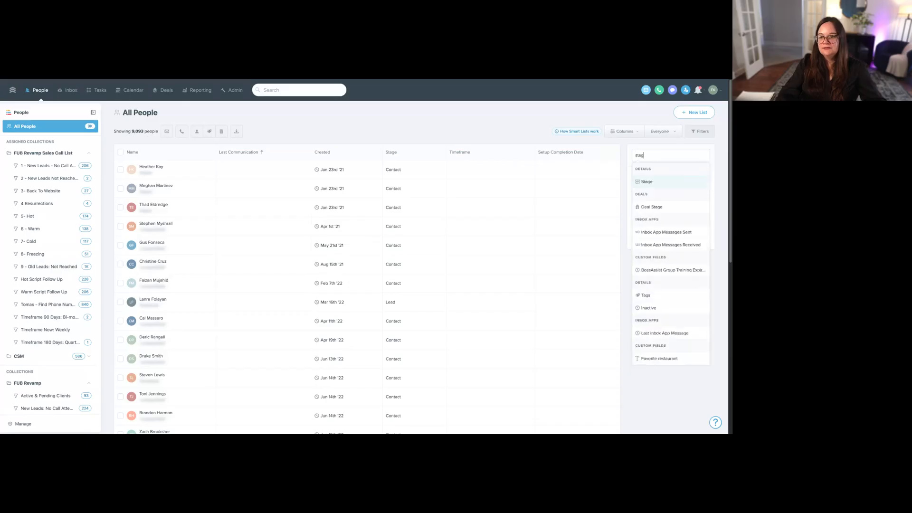
left_click(654, 183)
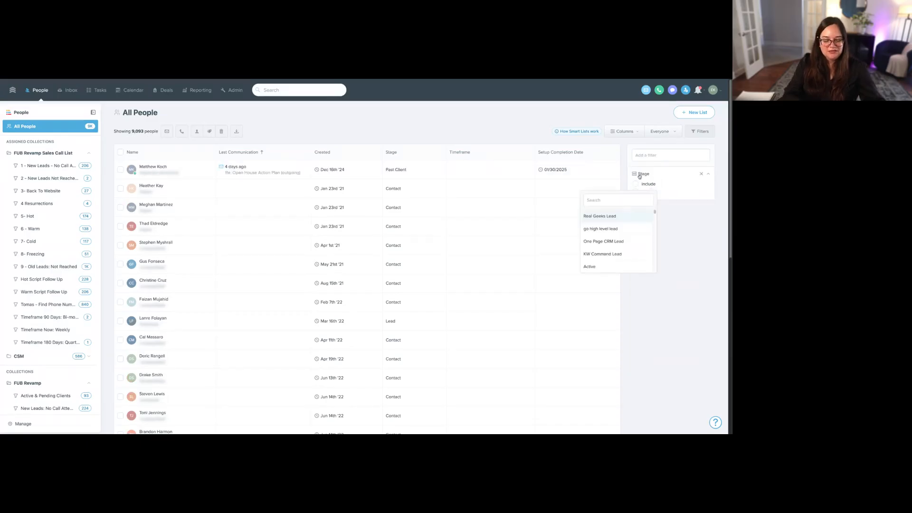
type("hot")
left_click(601, 228)
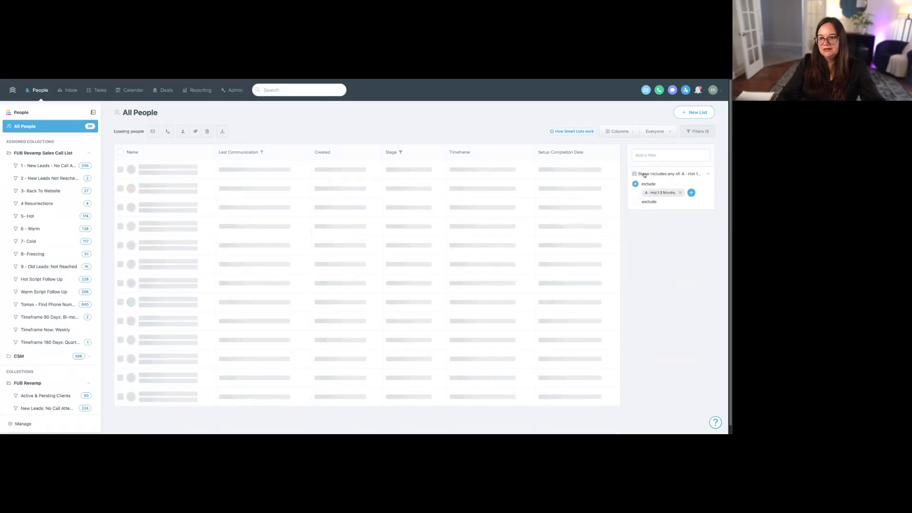
left_click(656, 155)
type("war")
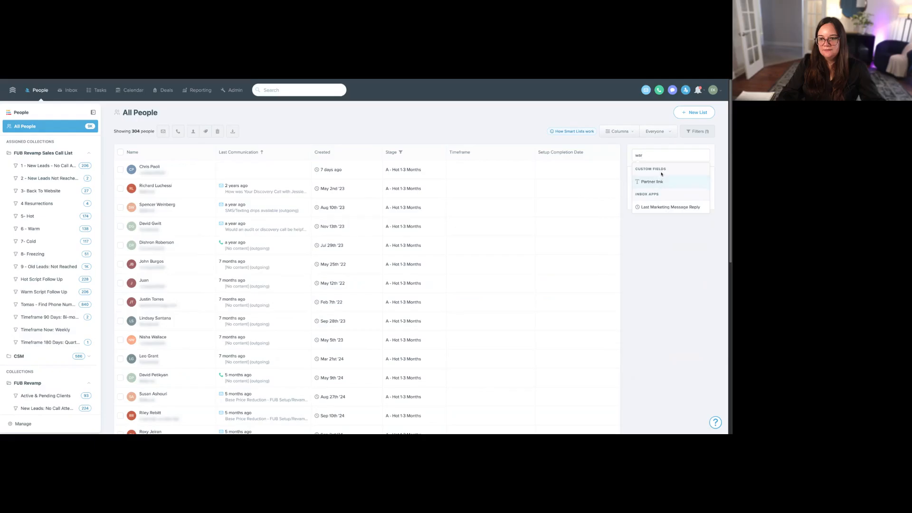
left_click(671, 207)
left_click(665, 190)
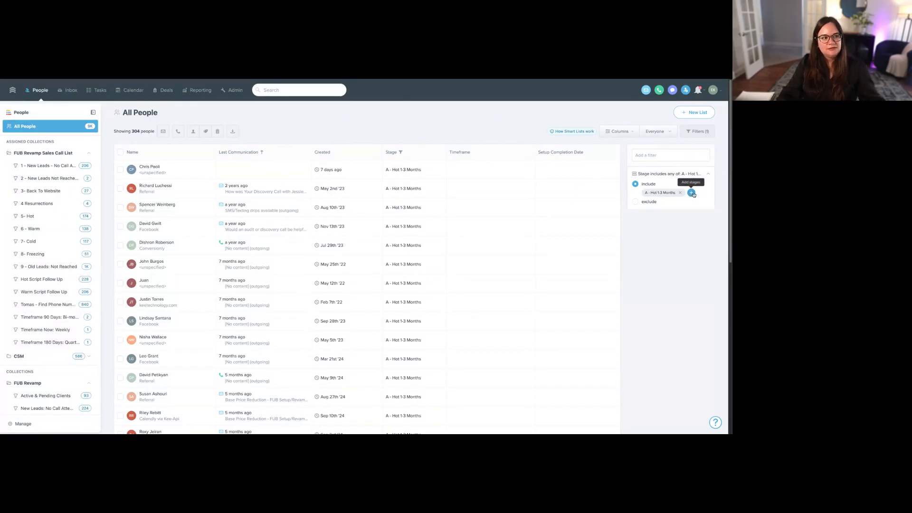
- Add "B - Warm 3-6 Months" and "C - Cold 6+ Months" to the included stages in the Stage filter
left_click(692, 192)
type("war")
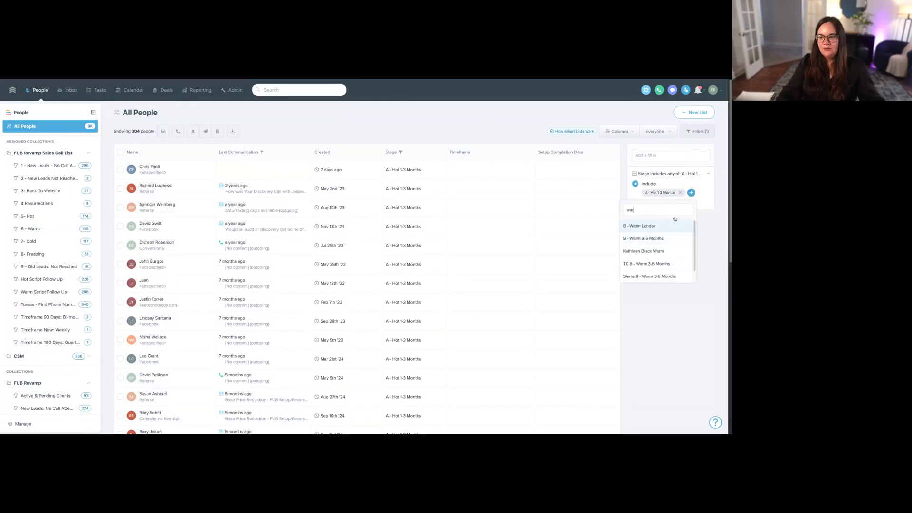
left_click(677, 224)
key("BackSpace")
key("BackSpace")
key("BackSpace")
type("col")
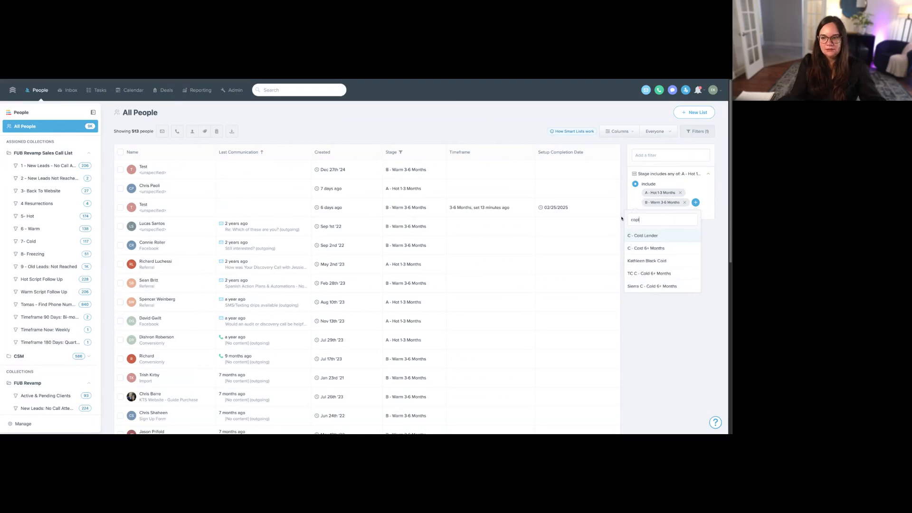
left_click(646, 248)
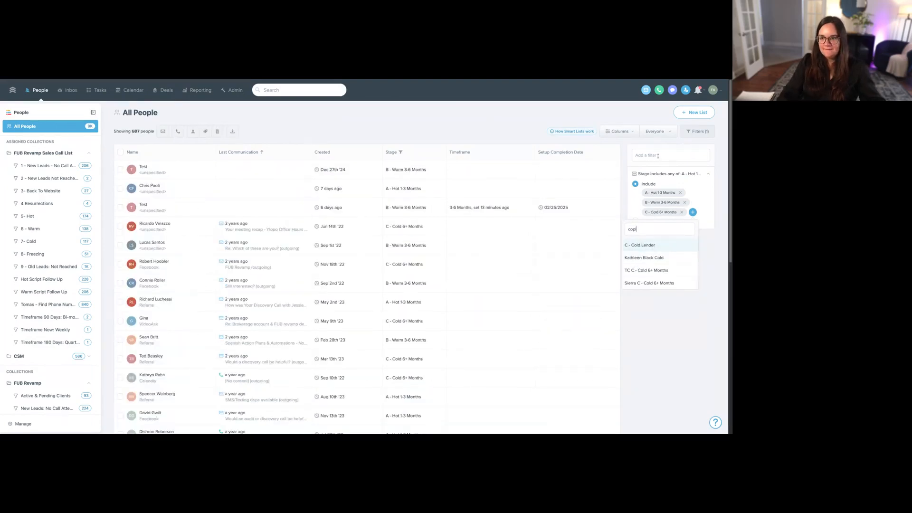
- Add a Timeframe filter set to "is empty" alongside the hot, warm and cold stage filter
left_click(658, 156)
type("time")
left_click(656, 181)
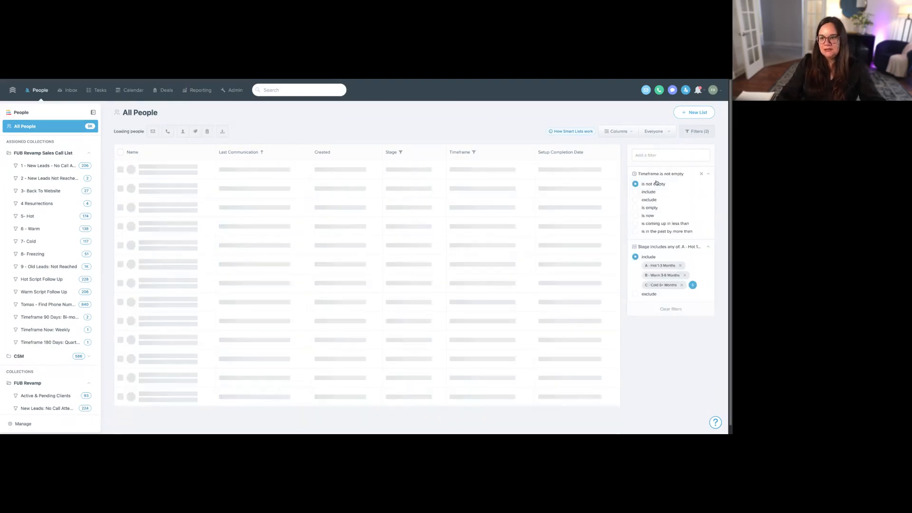
left_click(652, 208)
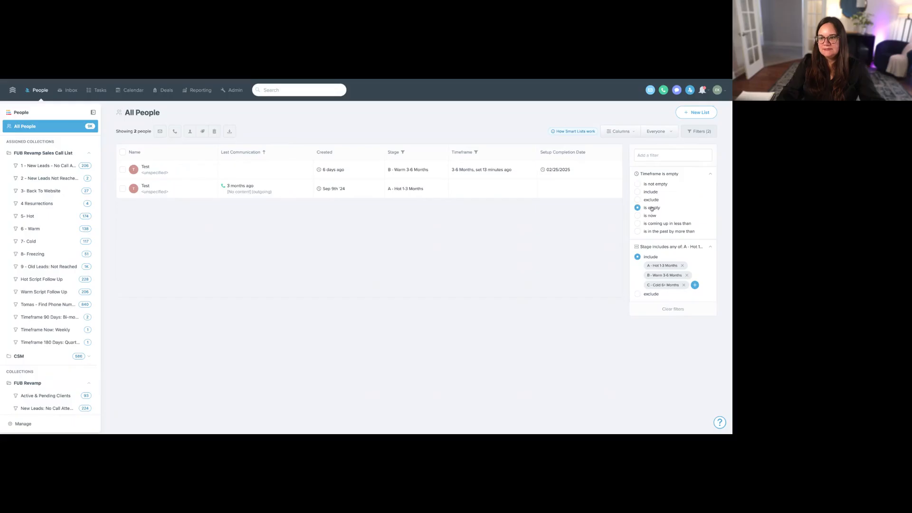
- Save the filtered people as a new smart list named "VA - add timeframe"
left_click(697, 113)
type("VA")
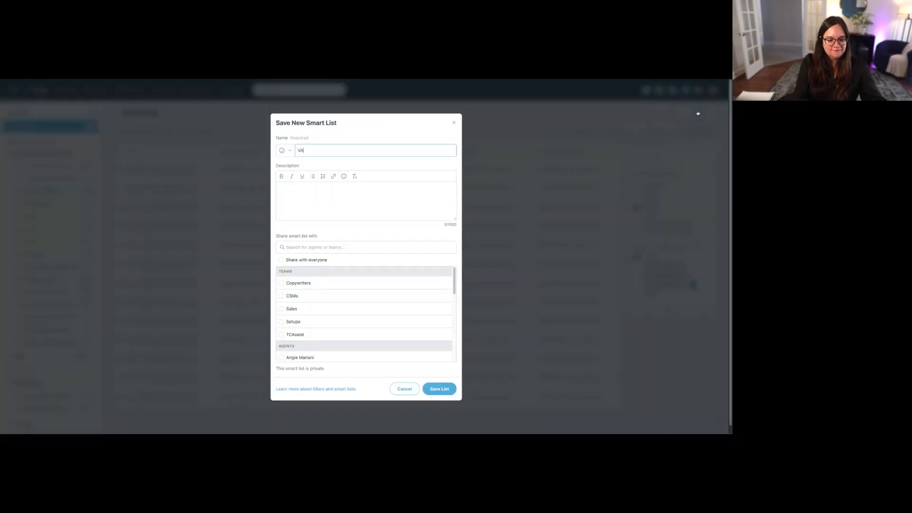
type(" - add timeframe")
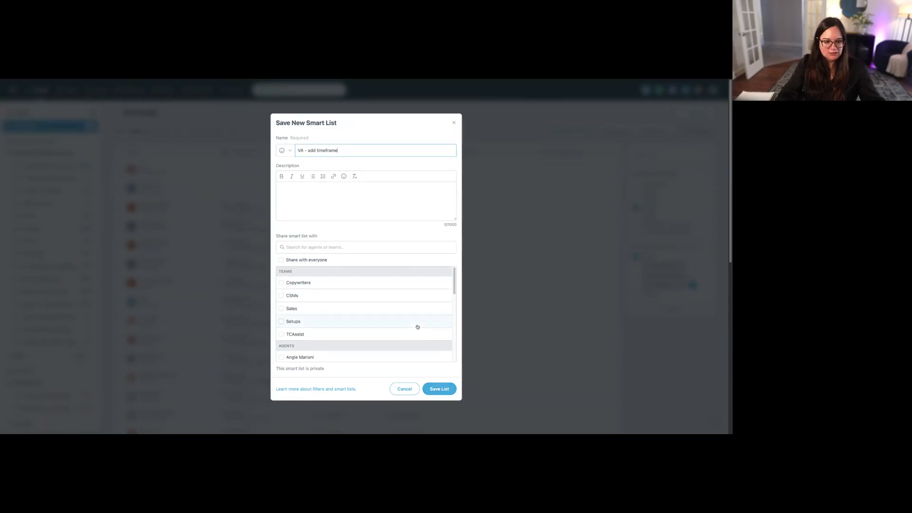
left_click(438, 389)
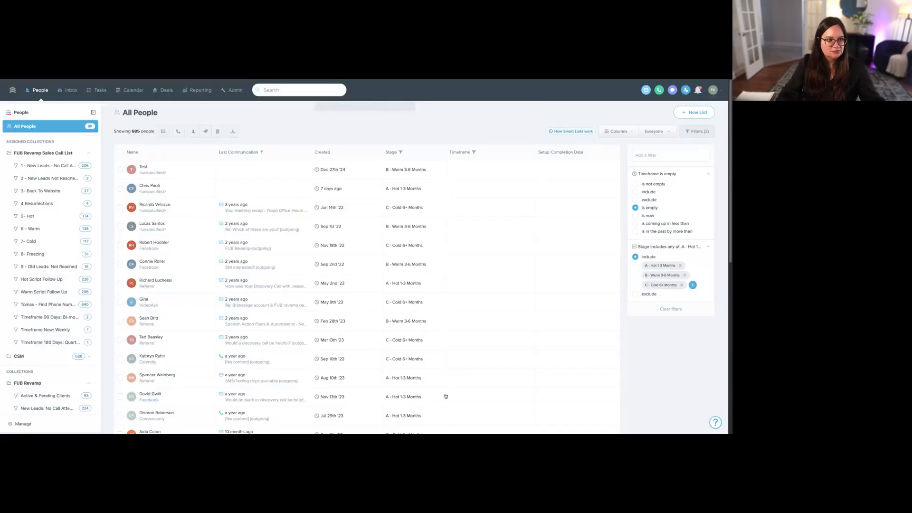
- Open the "VA - Add Timeframe" smart list and expand its Stage and Timeframe filters for review
scroll(37, 355, "down", 3)
scroll(37, 356, "down", 10)
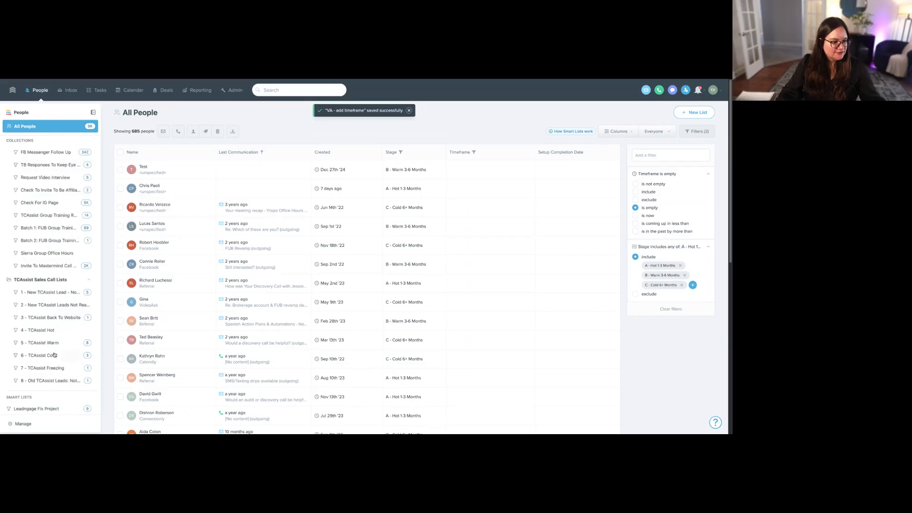
left_click(48, 406)
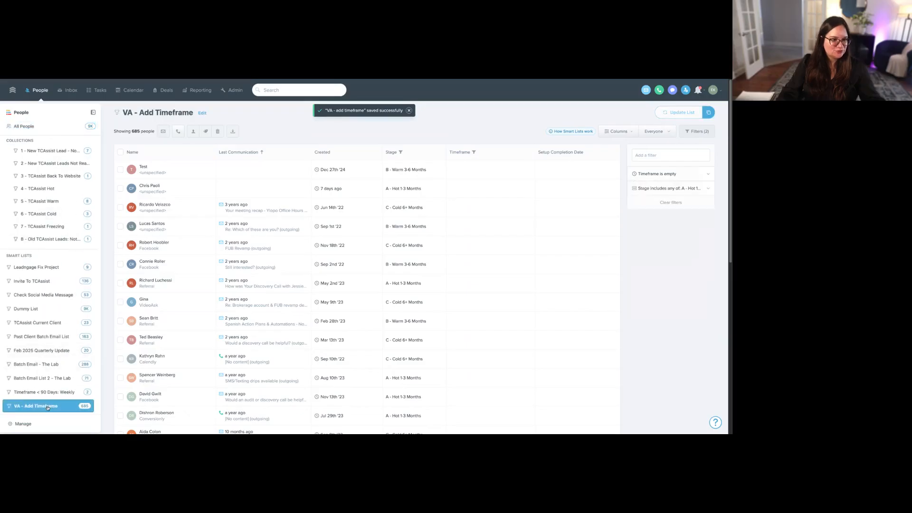
left_click(693, 188)
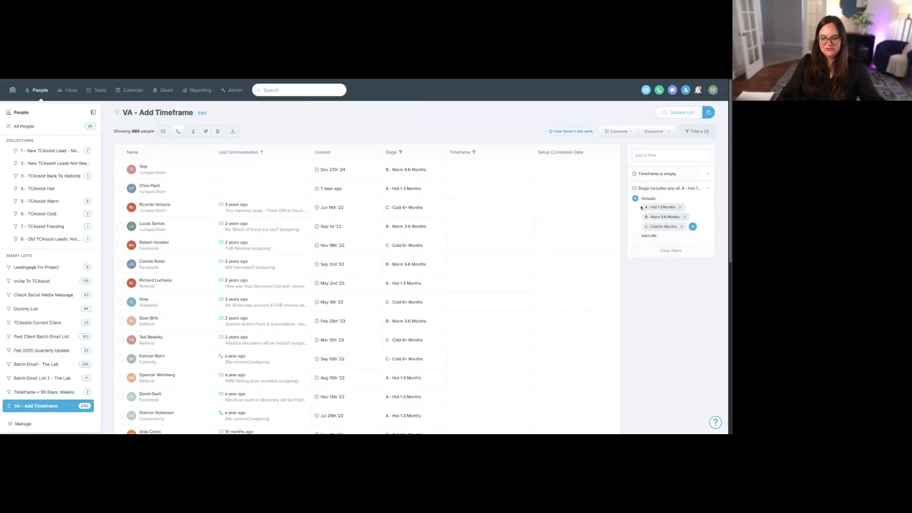
left_click(664, 172)
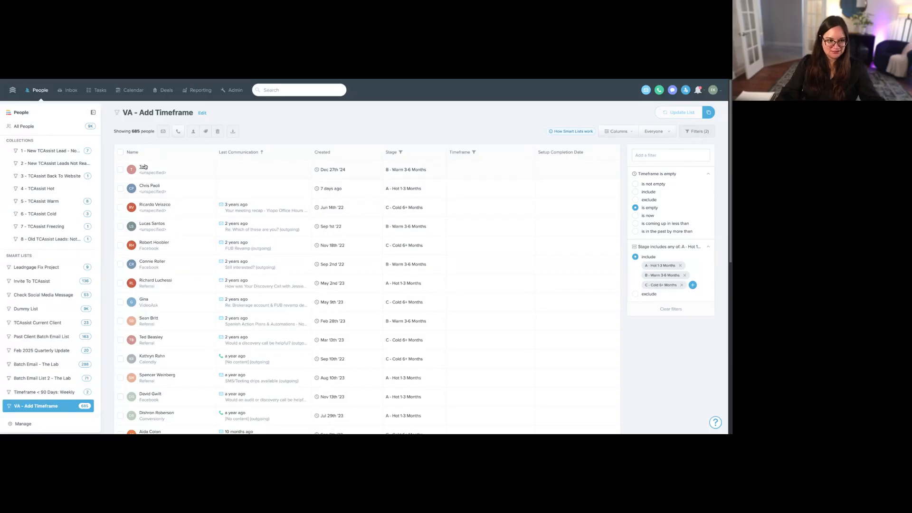
scroll(45, 266, "up", 5)
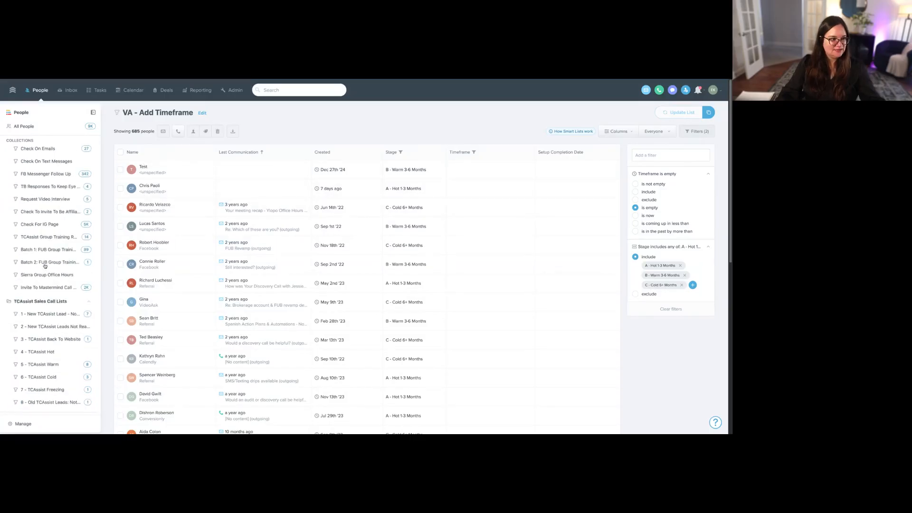
scroll(44, 266, "up", 10)
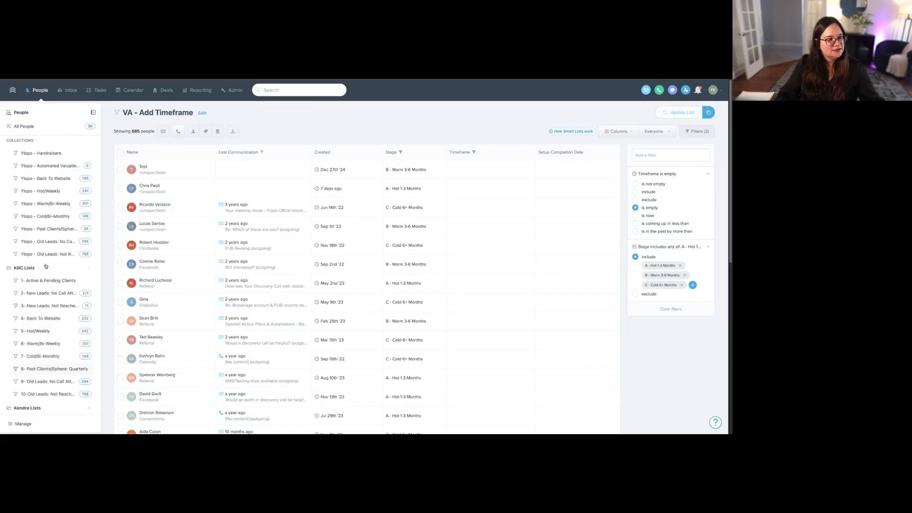
scroll(46, 265, "up", 10)
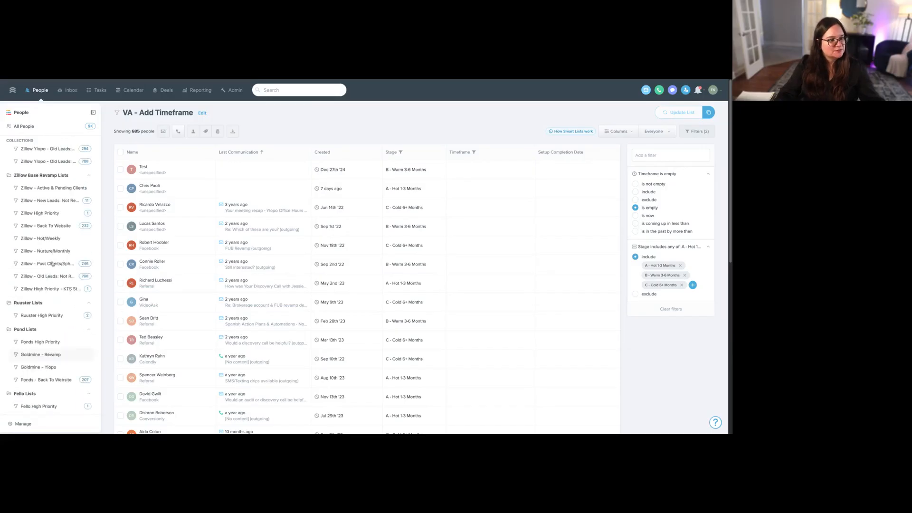
scroll(53, 264, "up", 10)
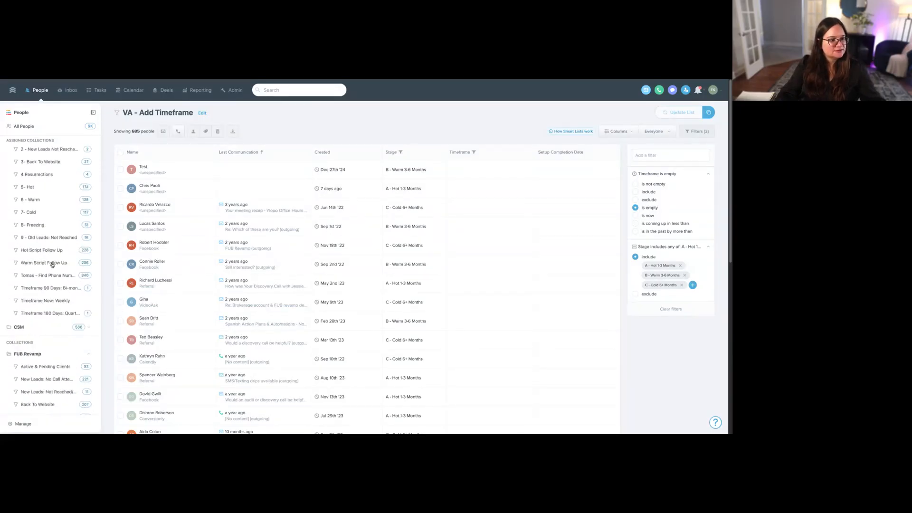
scroll(52, 264, "up", 1)
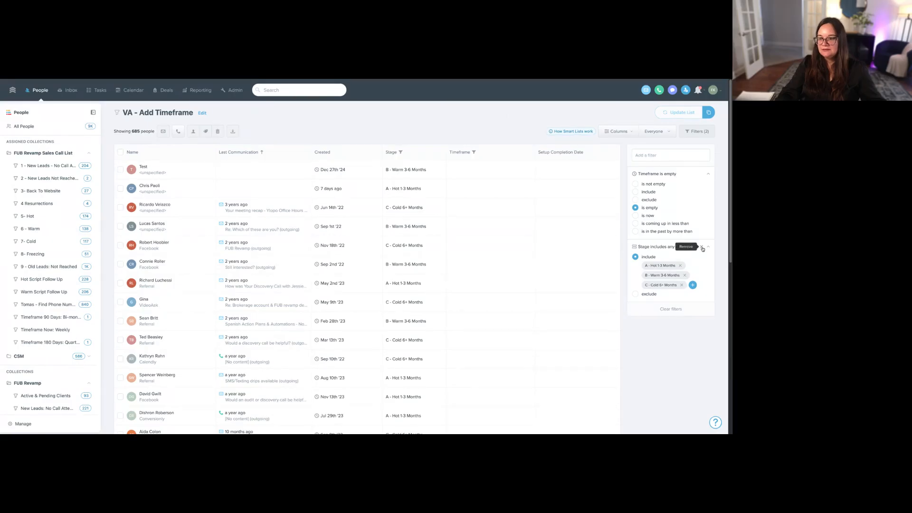
- Clear the list's filters and add a Talk Time filter for greater than 3 minutes
left_click(678, 152)
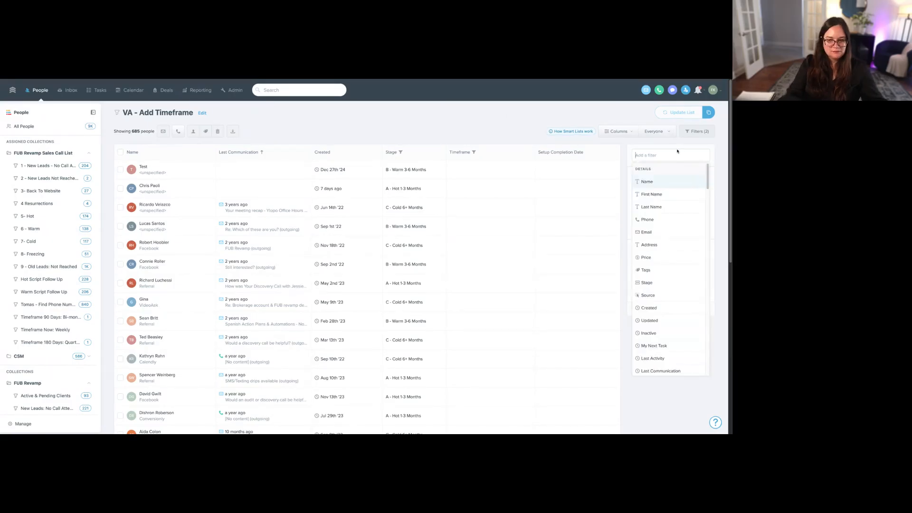
left_click(558, 118)
left_click(671, 310)
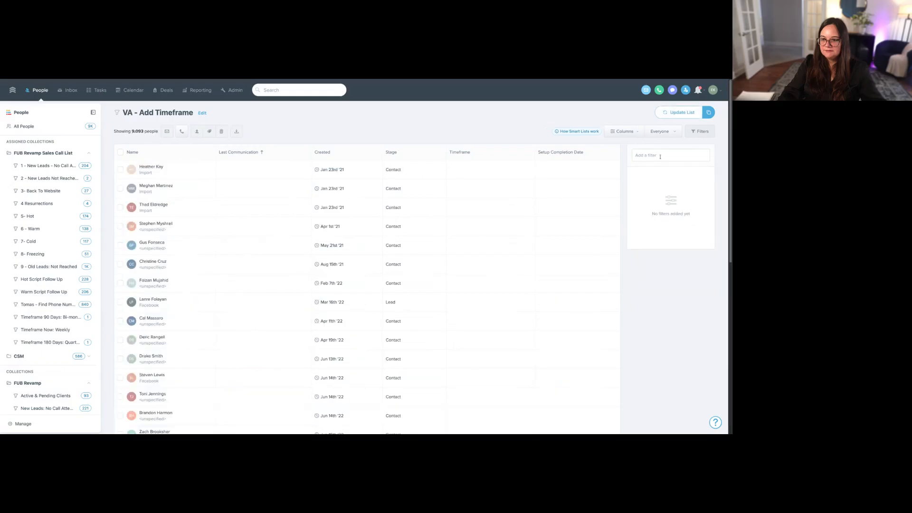
left_click(660, 155)
type("talk")
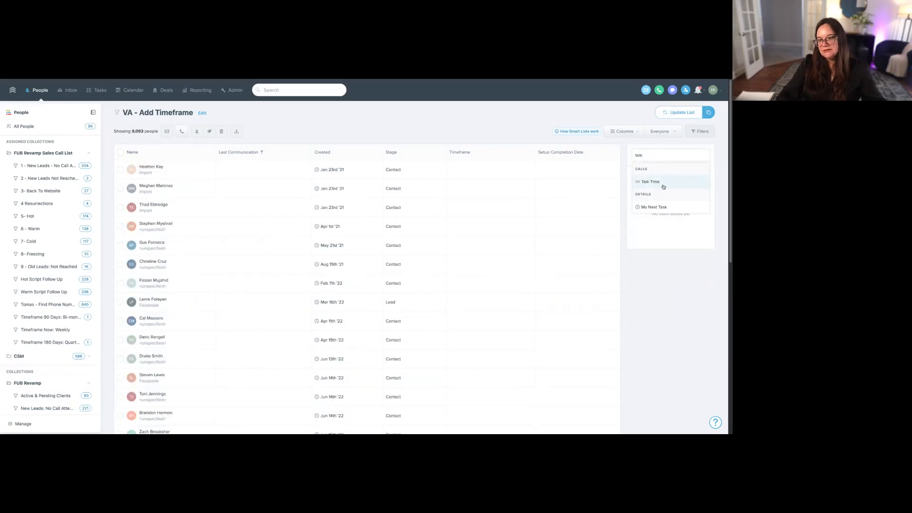
left_click(664, 181)
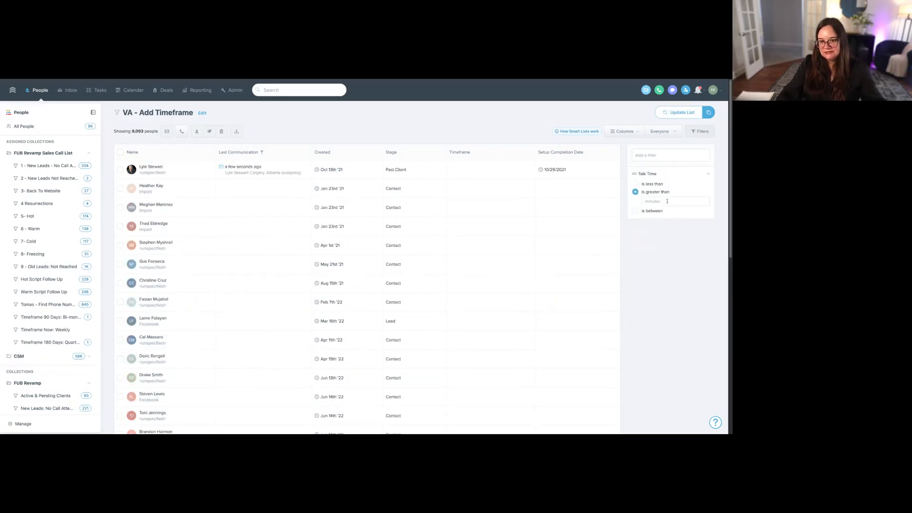
left_click(667, 201)
type("3")
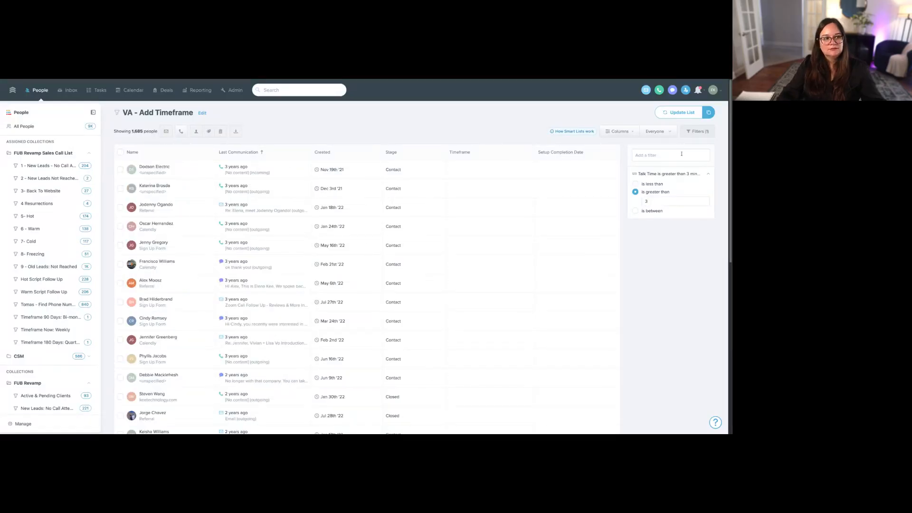
- Add a Timeframe filter set to "is empty" alongside the Talk Time filter
left_click(681, 155)
type("time")
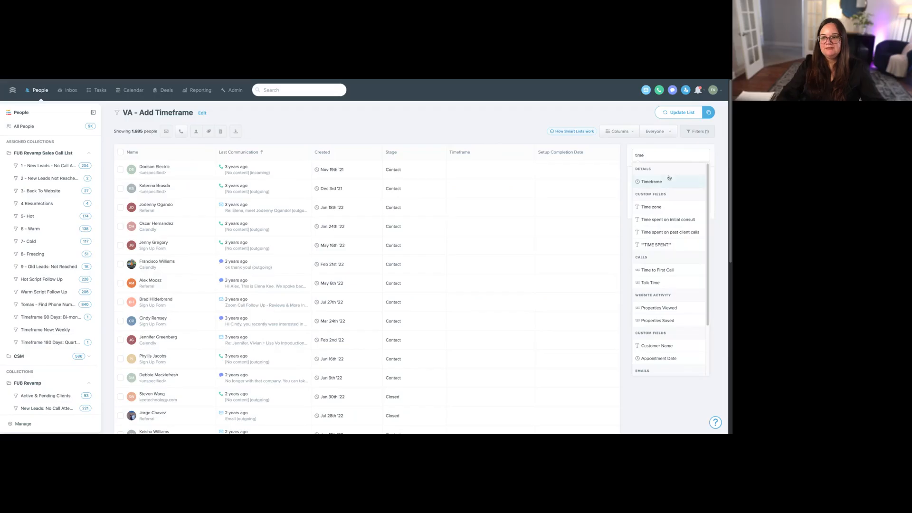
left_click(669, 180)
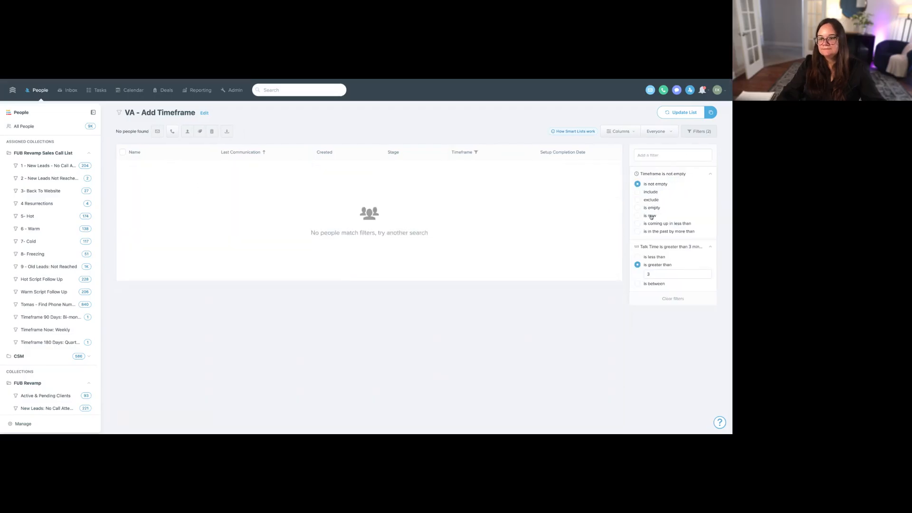
left_click(651, 208)
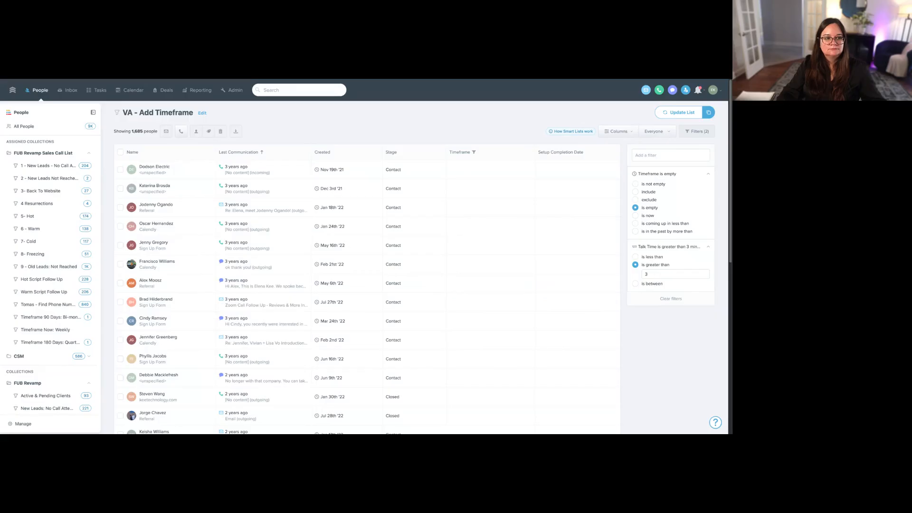
- Save the Talk Time and empty Timeframe filters as a new smart list named "VA - Add Timeframe"
left_click(709, 113)
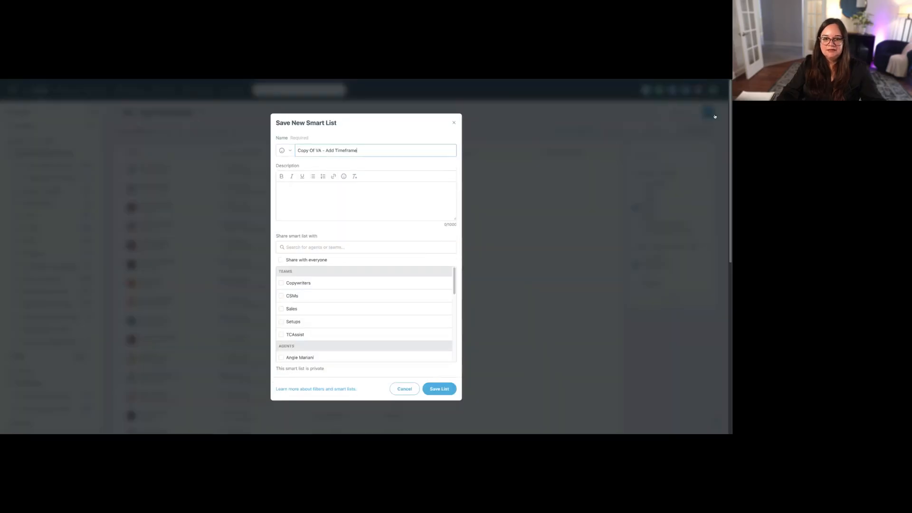
left_click_drag(316, 150, 298, 150)
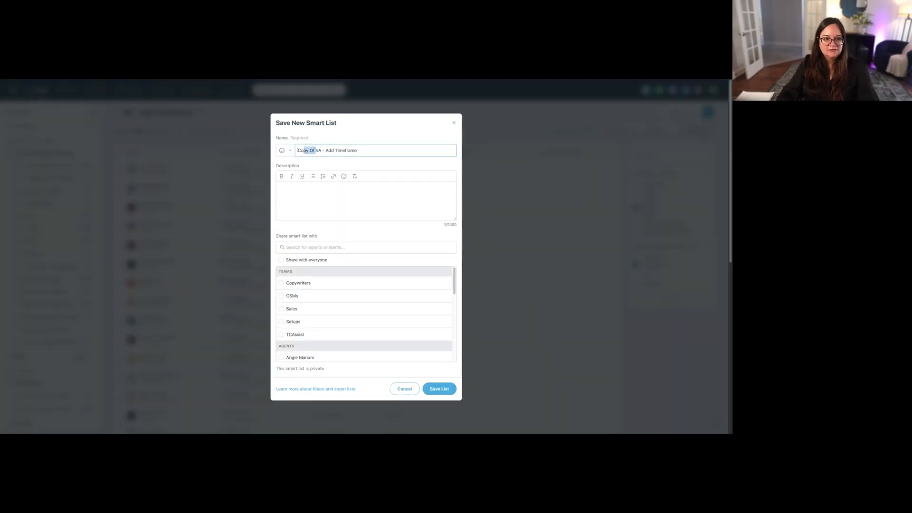
key("BackSpace")
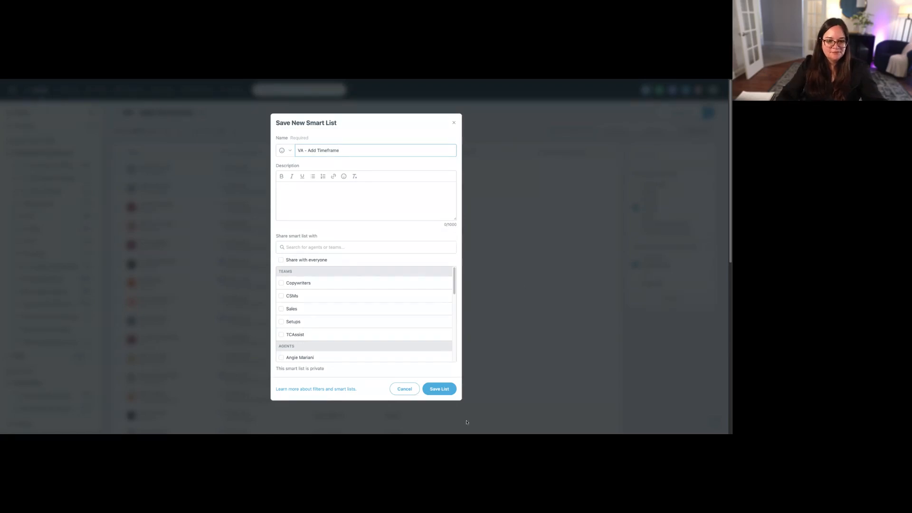
left_click(439, 389)
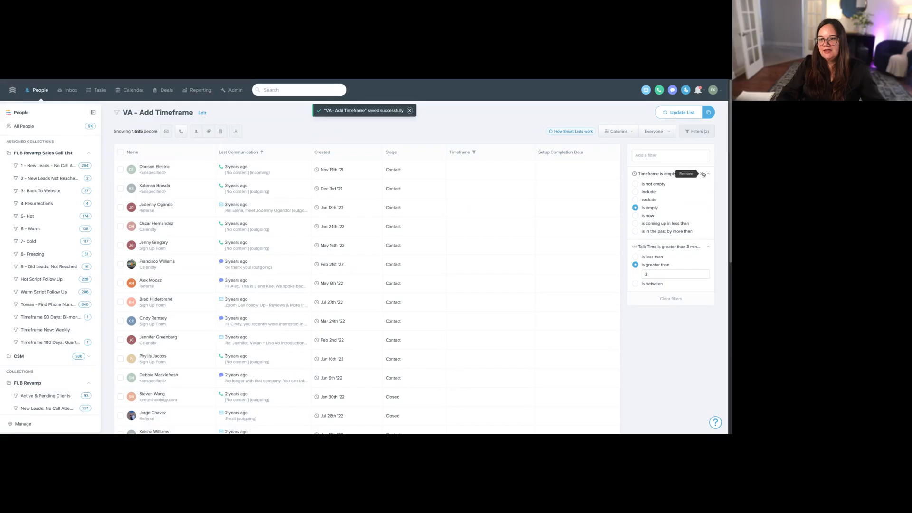
- Remove the Timeframe filter and add a Stage filter that includes Lead
left_click(703, 175)
left_click(689, 155)
type("stage")
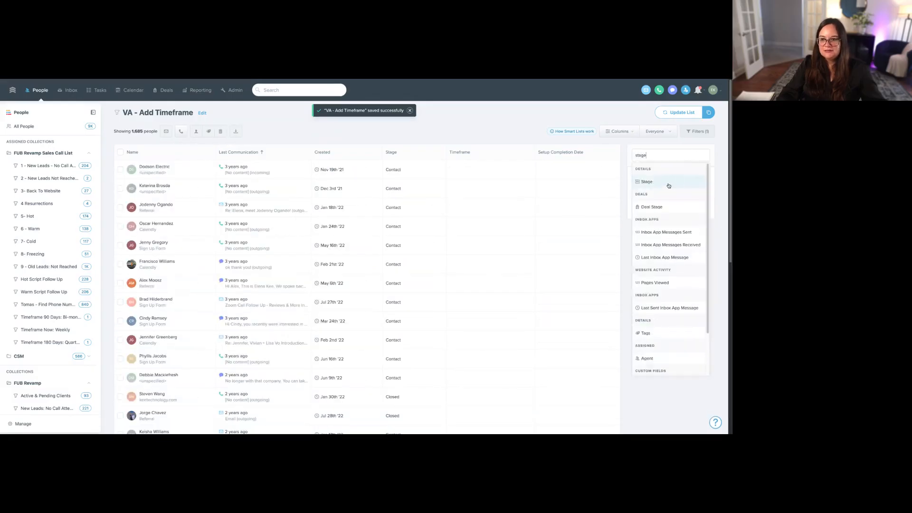
left_click(668, 184)
left_click(649, 186)
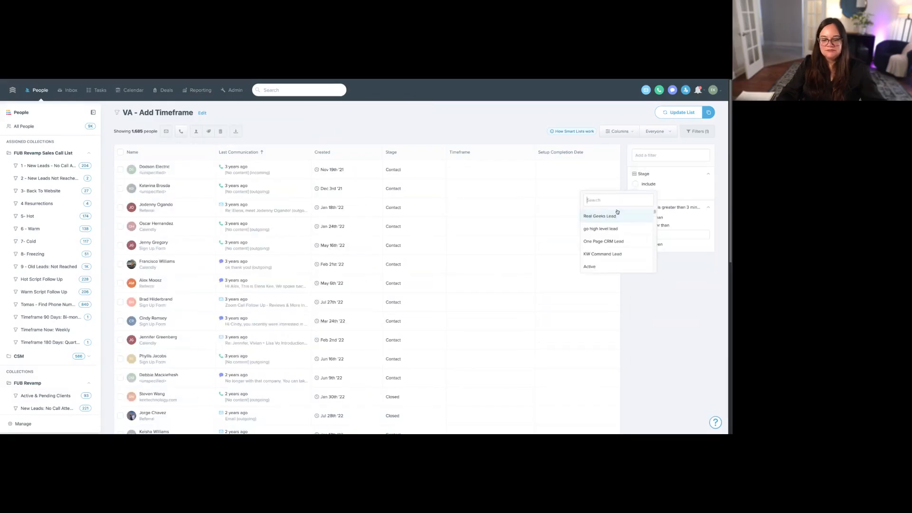
type("lead")
left_click(602, 217)
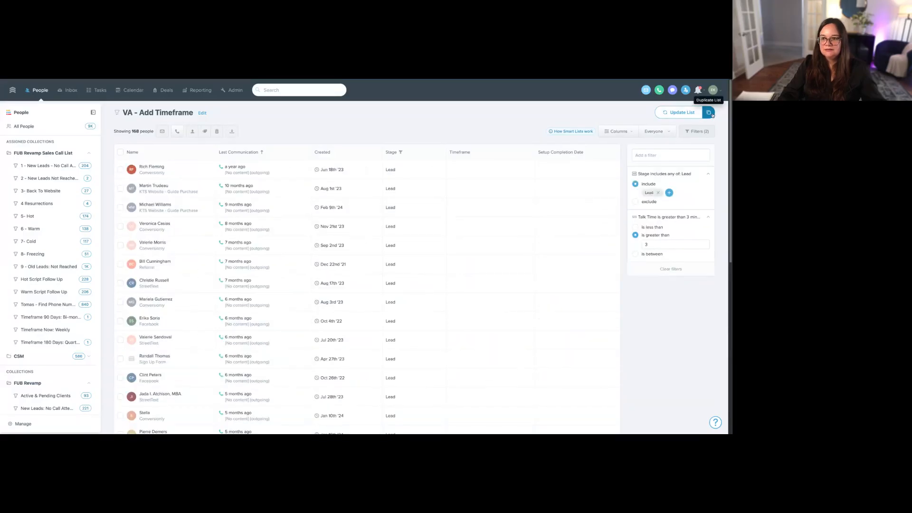
- Add a Timeframe filter set to "is empty" alongside the Stage and Talk Time filters
left_click(684, 155)
type("timef")
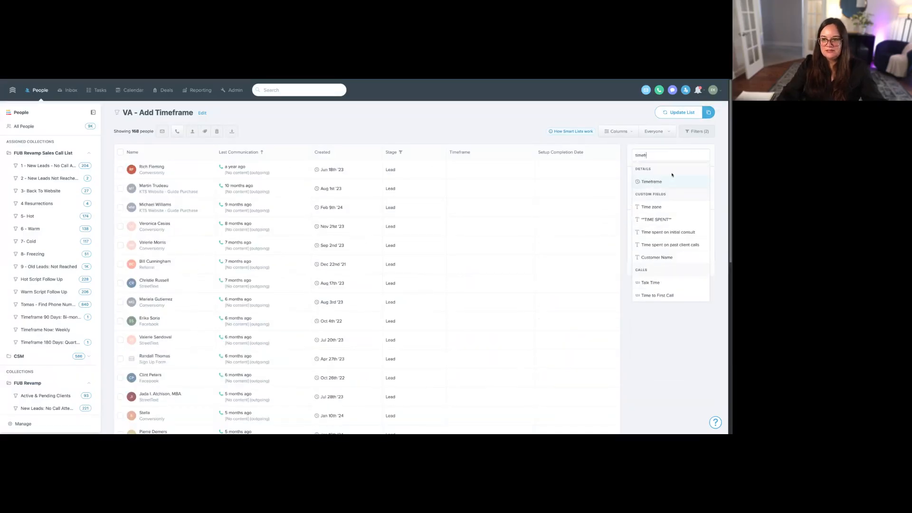
left_click(670, 183)
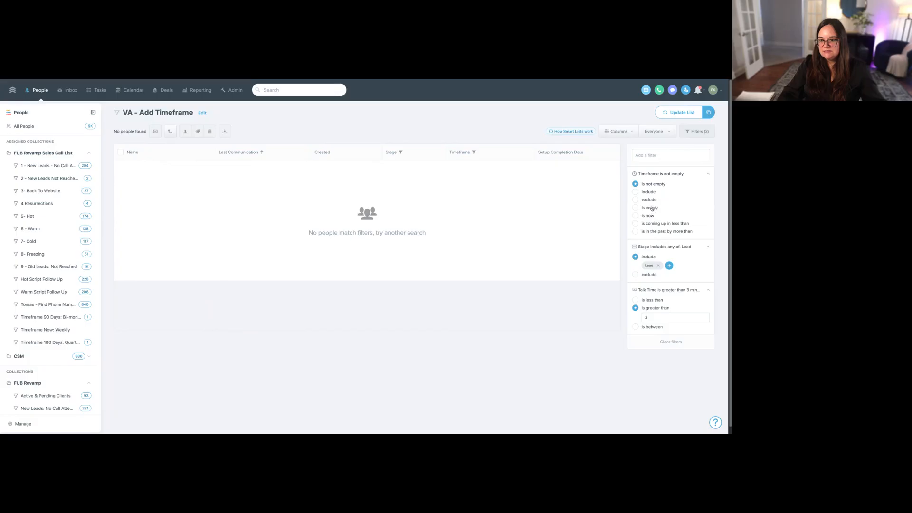
left_click(650, 208)
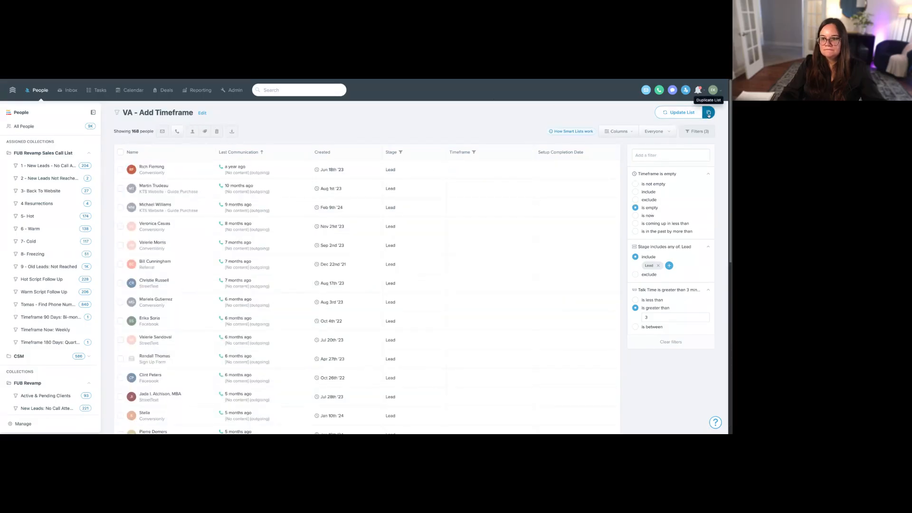
- Duplicate the filtered list as a new smart list named "3 VA - Add Timeframe"
left_click(708, 113)
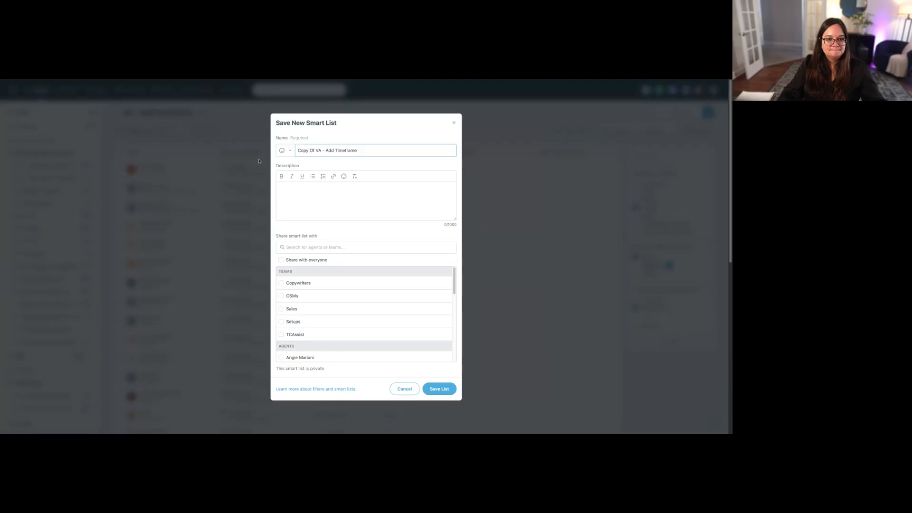
left_click_drag(317, 150, 297, 150)
key("BackSpace")
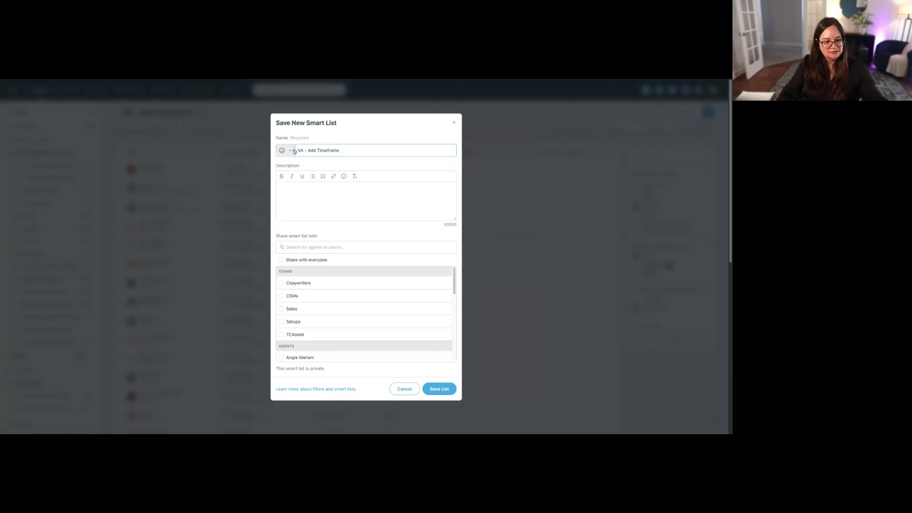
type("3")
left_click(451, 386)
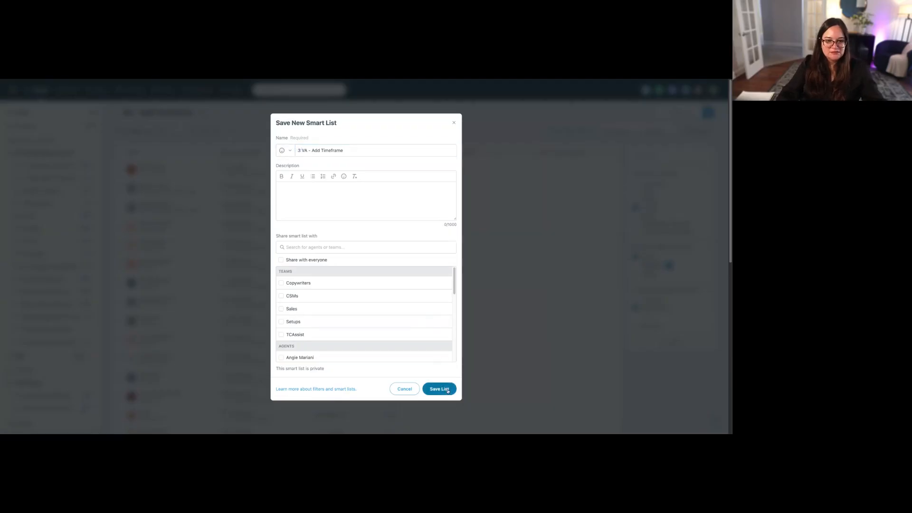
- Review the Stage filter of the first "VA - Add Timeframe" smart list and the Talk Time and Timeframe filters of the second
scroll(49, 366, "down", 10)
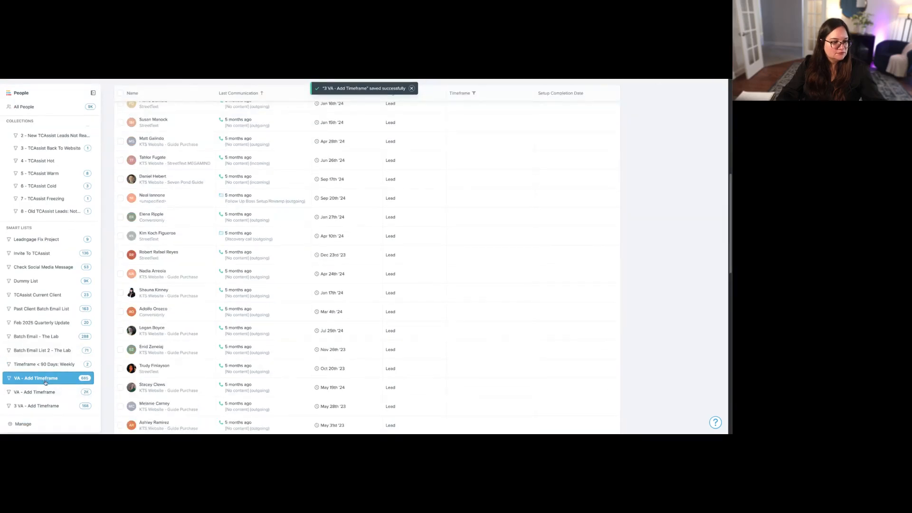
left_click(46, 383)
left_click(666, 171)
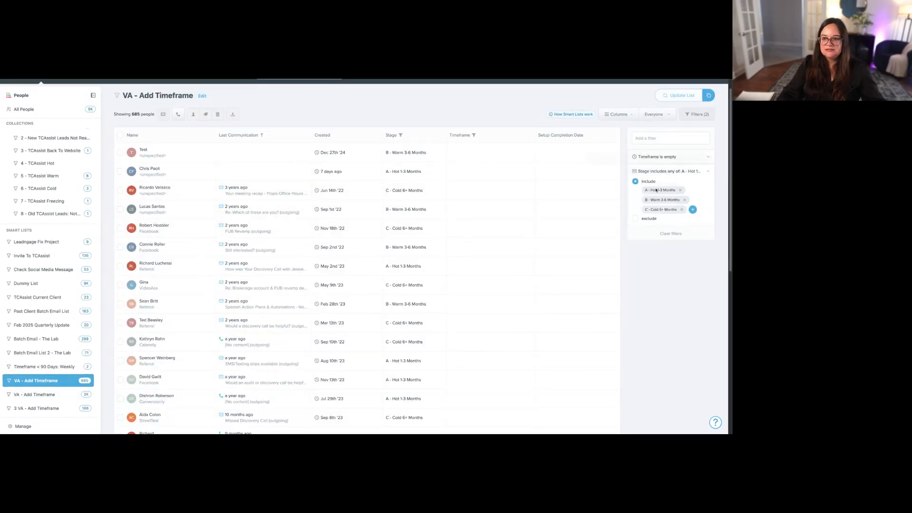
left_click_drag(645, 190, 681, 215)
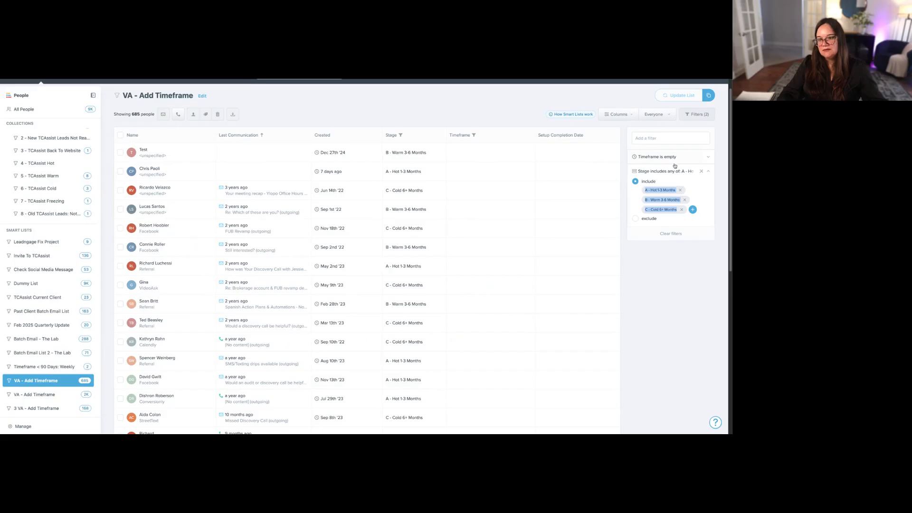
left_click(47, 394)
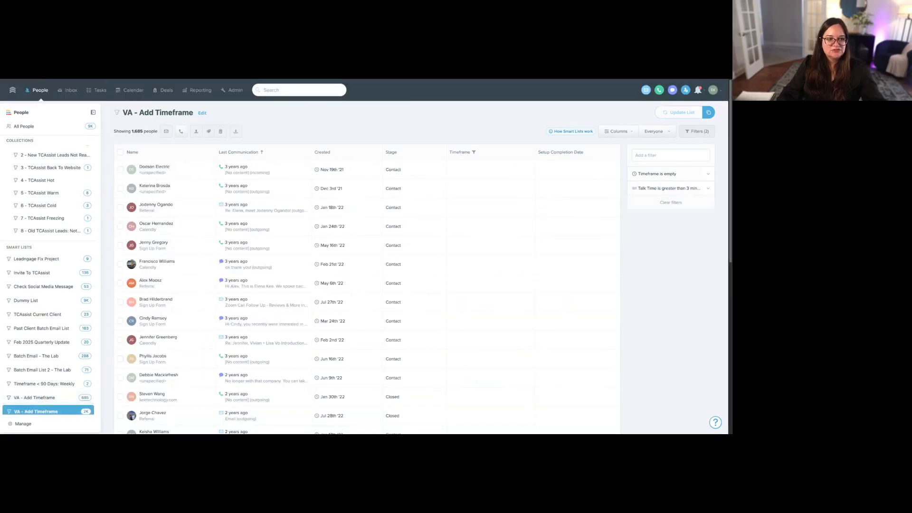
left_click(665, 188)
left_click(665, 174)
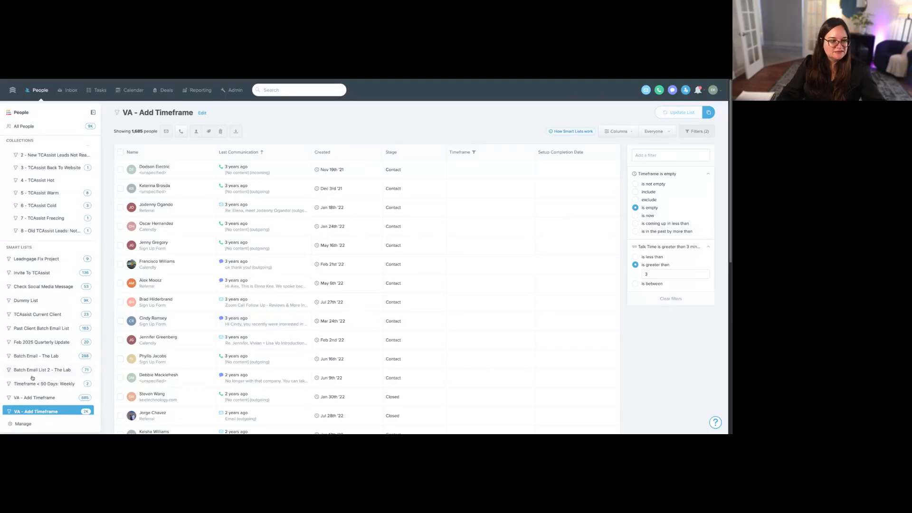
scroll(33, 377, "down", 1)
- Add a Stage filter excluding Contact to the second "VA - Add Timeframe" smart list and update the list
left_click(660, 160)
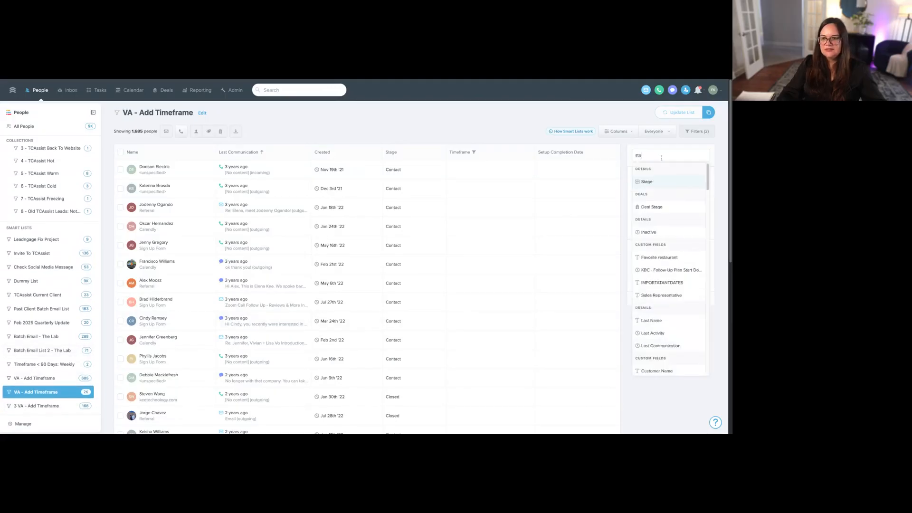
left_click(654, 182)
left_click(651, 192)
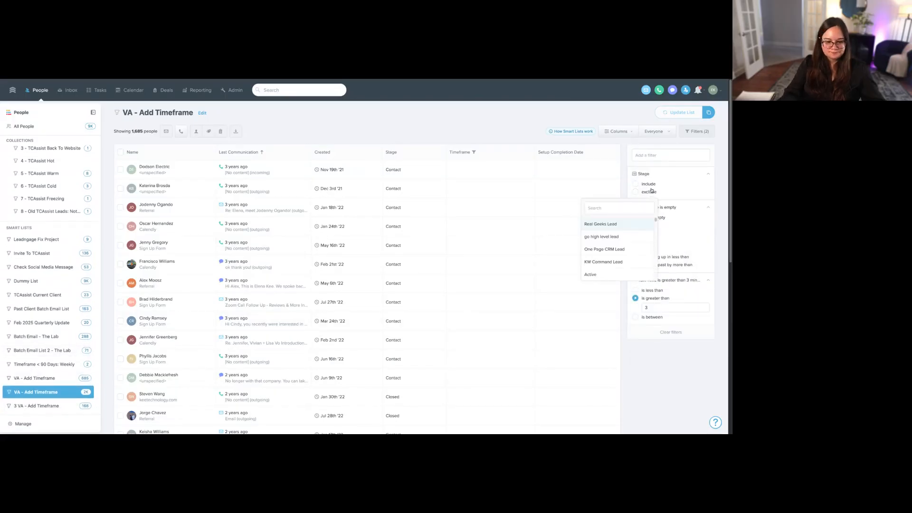
type("contact")
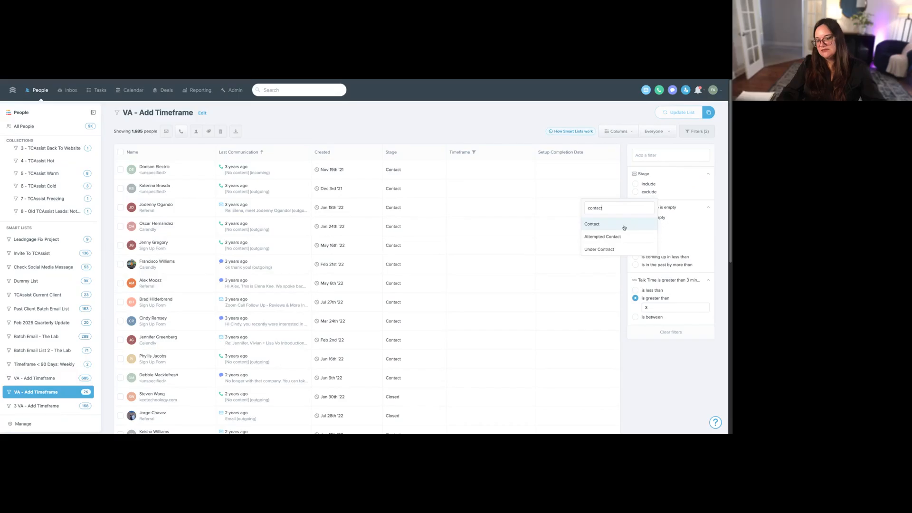
left_click(624, 227)
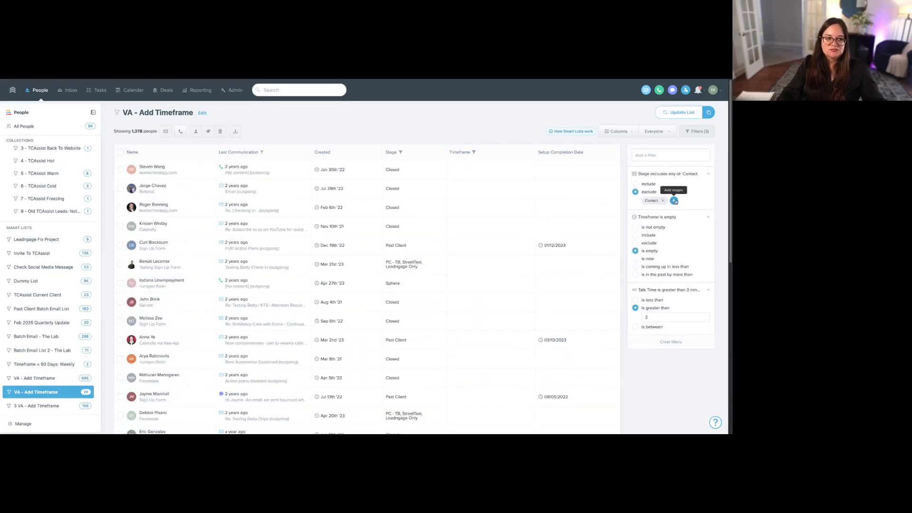
left_click(674, 201)
type("t")
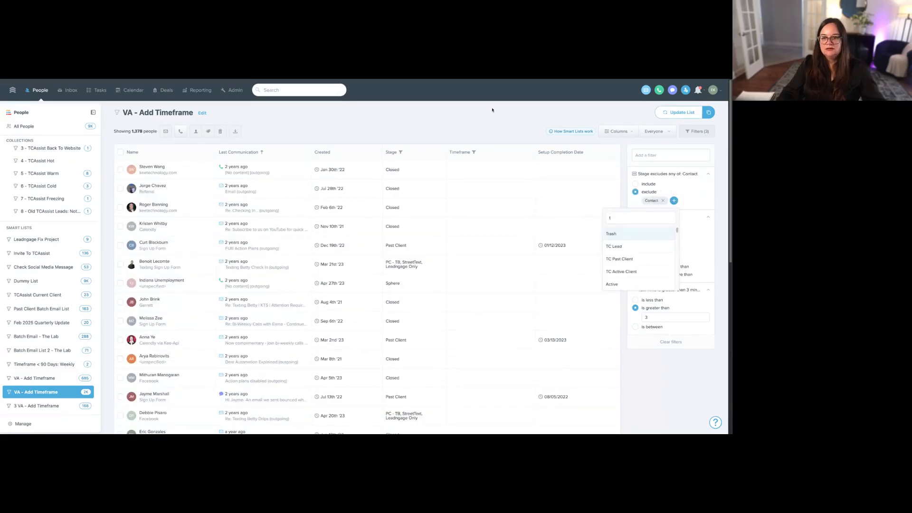
left_click(492, 110)
left_click(678, 112)
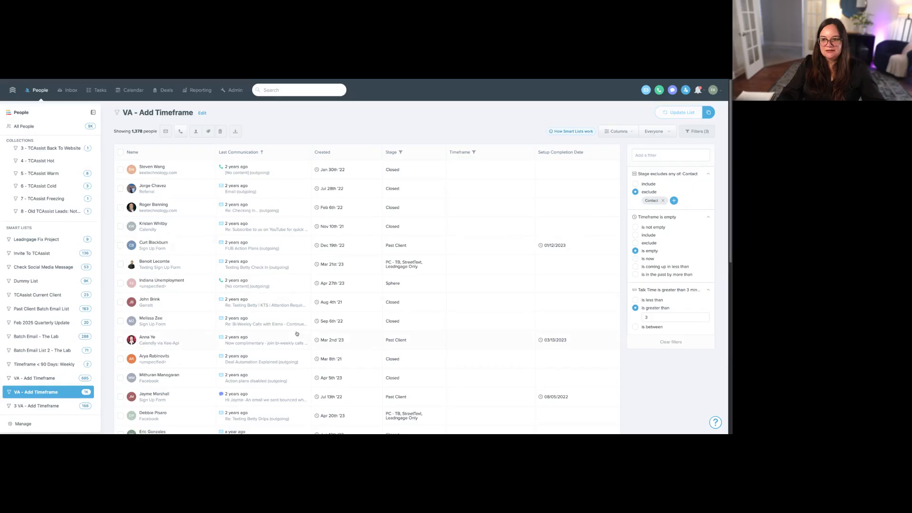
- Remove the Timeframe filter from the "3 VA - Add Timeframe" smart list and update the list
left_click(32, 406)
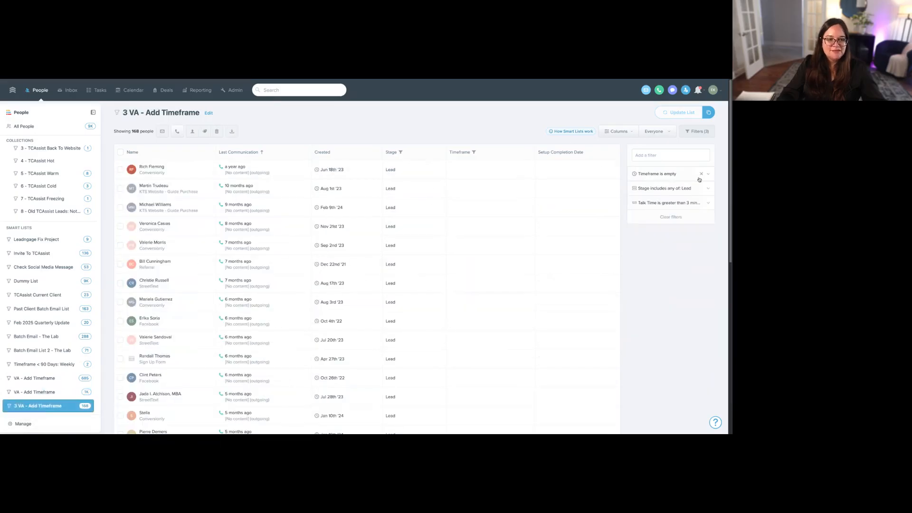
left_click(665, 204)
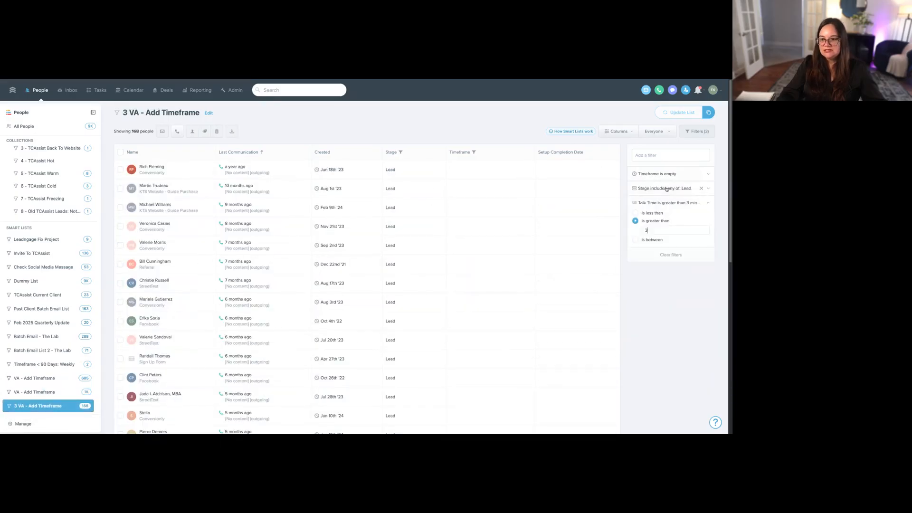
left_click(666, 188)
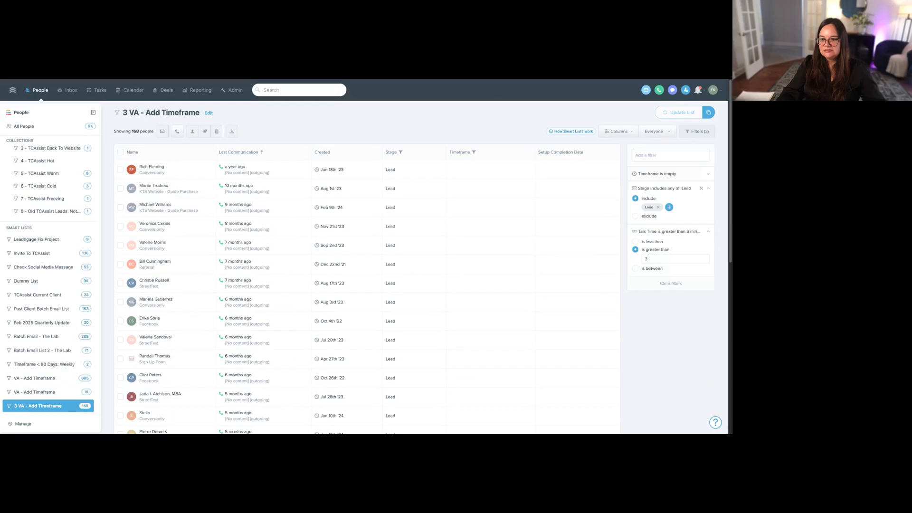
left_click(701, 174)
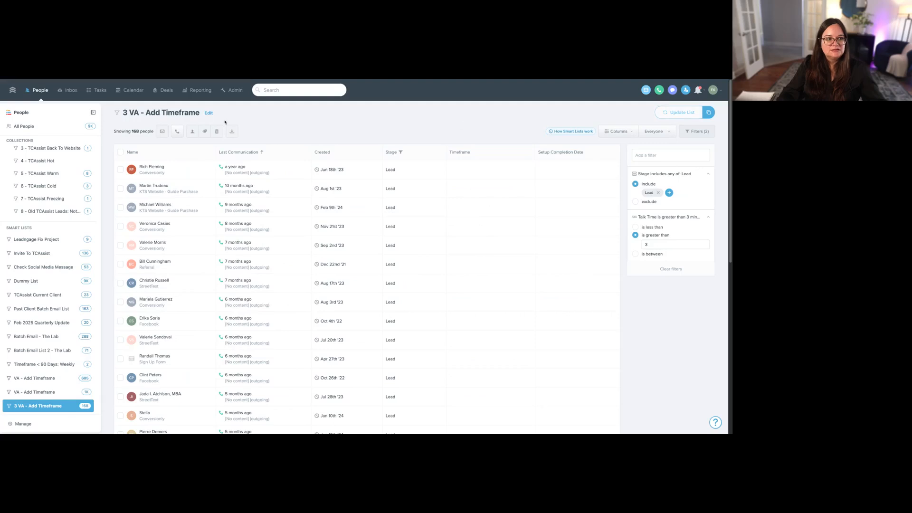
- Rename the "3 VA - Add Timeframe" smart list to "3 VA - Update Stage"
left_click(209, 113)
left_click_drag(344, 152, 313, 152)
type("Update STage")
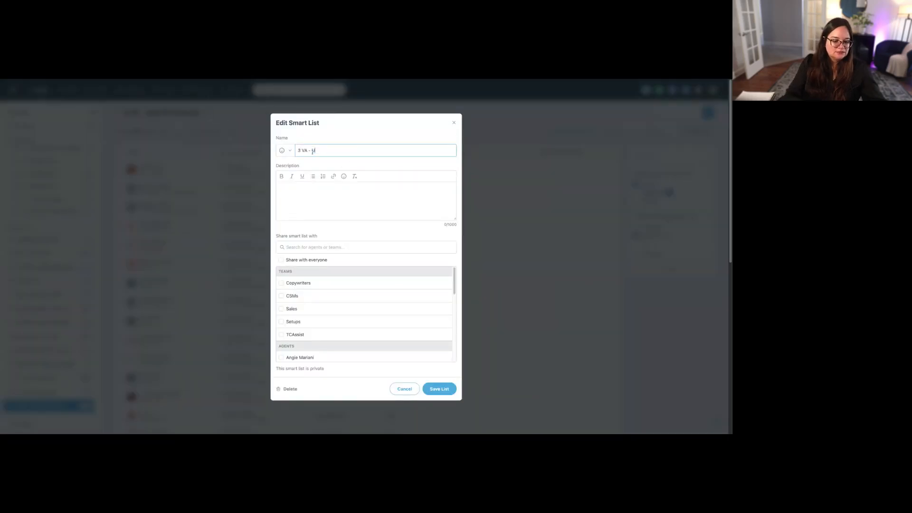
key("BackSpace")
key("BackSpace")
key("BackSpace")
key("BackSpace")
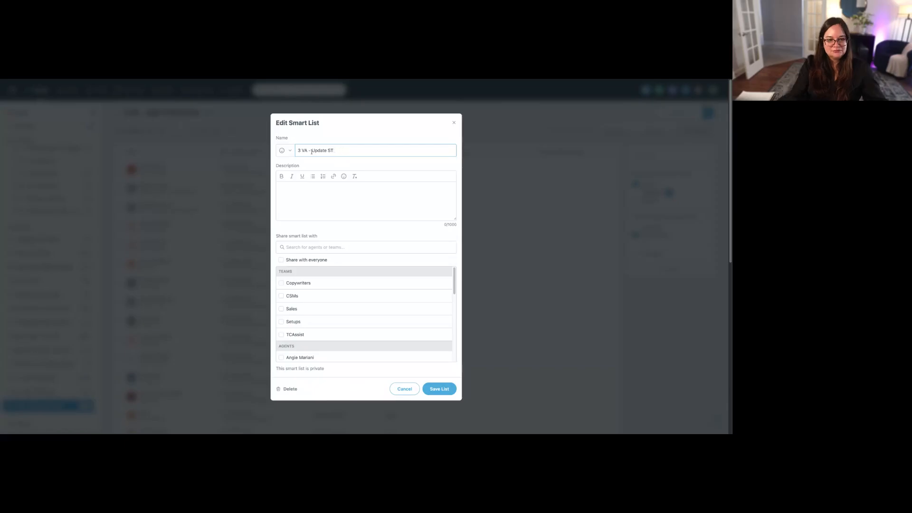
type("tage")
left_click(443, 390)
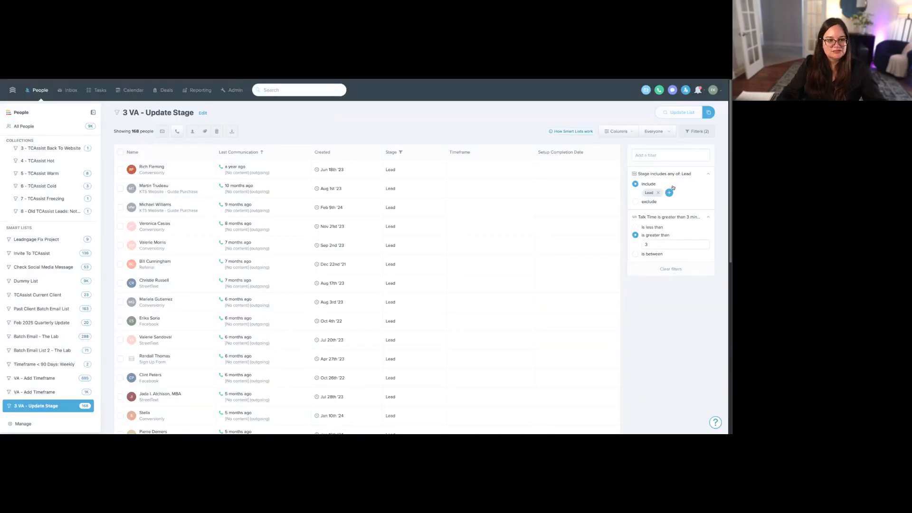
- Review the Lead stage filter, both "VA - Add Timeframe" smart lists and the "3 VA - Update Stage" list
double_click(650, 192)
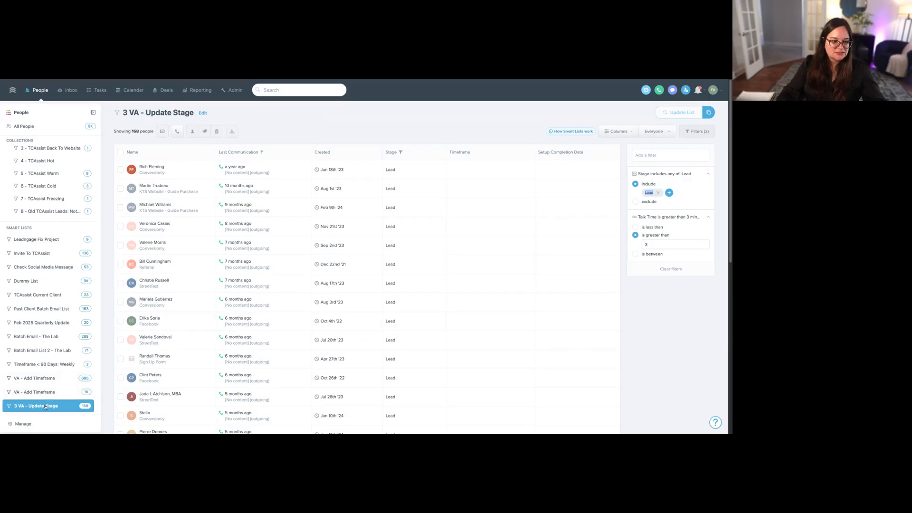
left_click(42, 378)
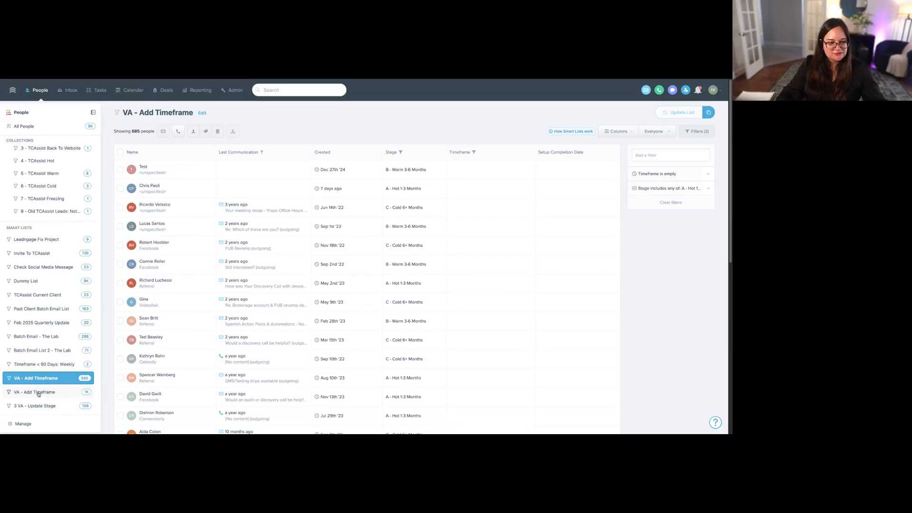
left_click(39, 393)
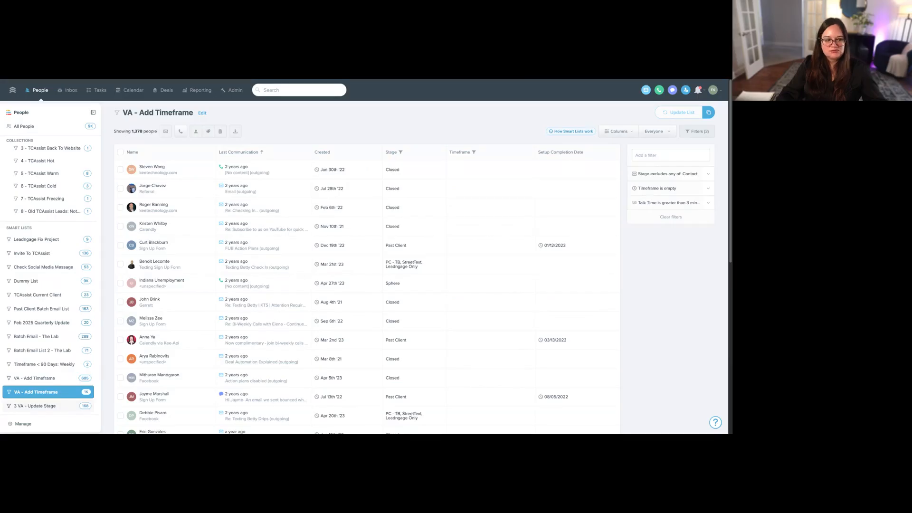
left_click(38, 406)
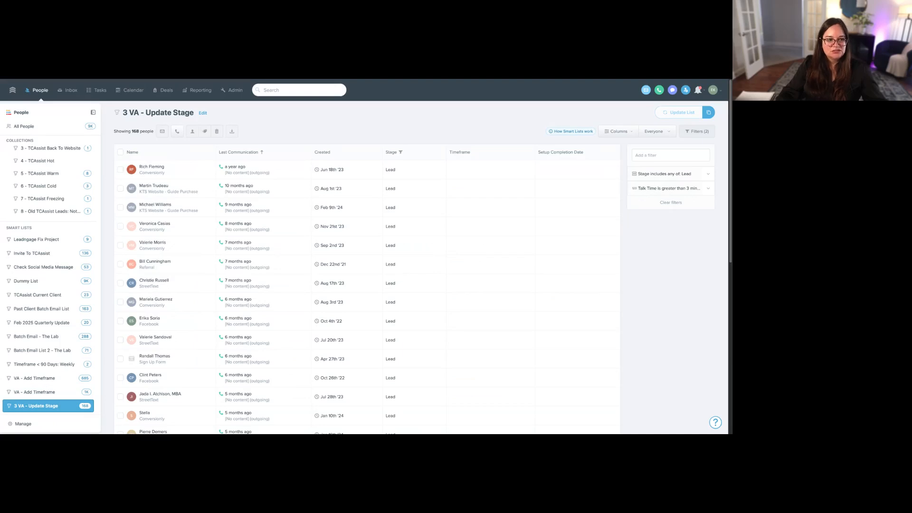
- Examine the Stage and Talk Time filters of "3 VA - Update Stage" and the first contact's call history
left_click(669, 182)
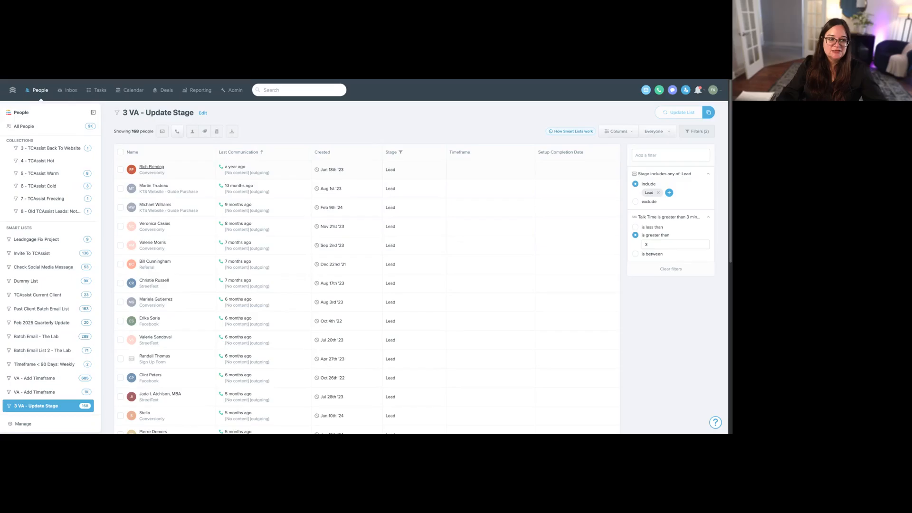
left_click(152, 167)
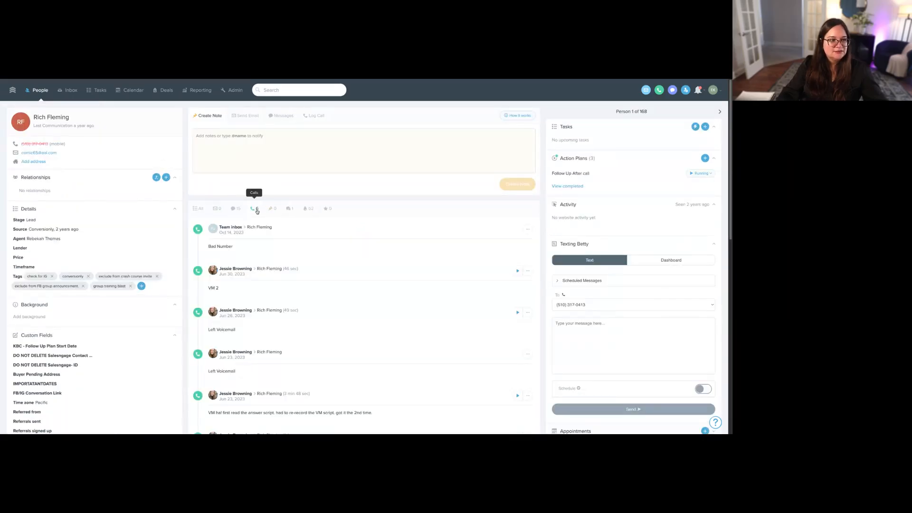
left_click(41, 90)
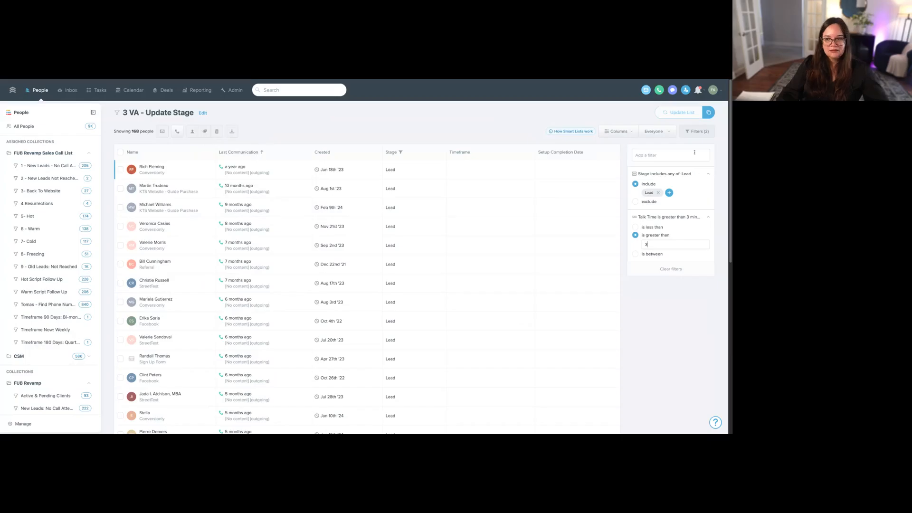
- Add a "Phone is good" filter to the "3 VA - Update Stage" smart list and update the list
left_click(694, 152)
type("ph")
left_click(647, 182)
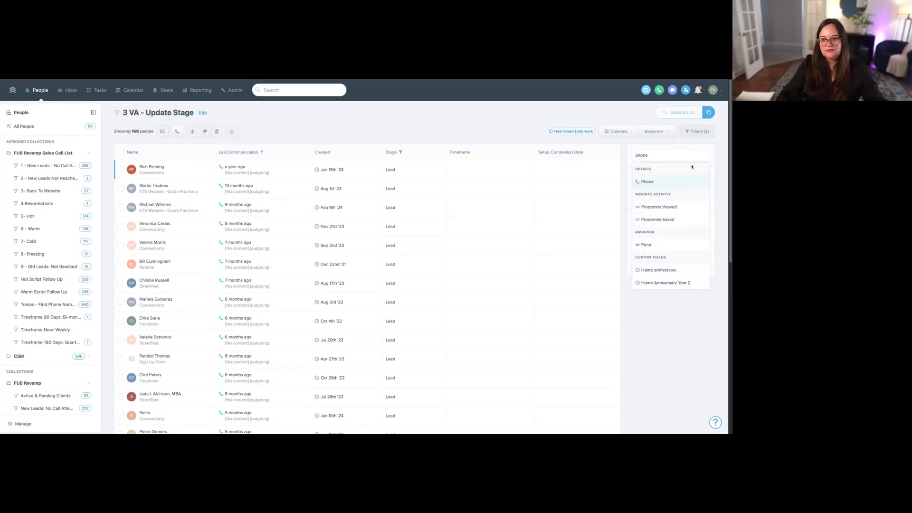
left_click(650, 184)
left_click(679, 113)
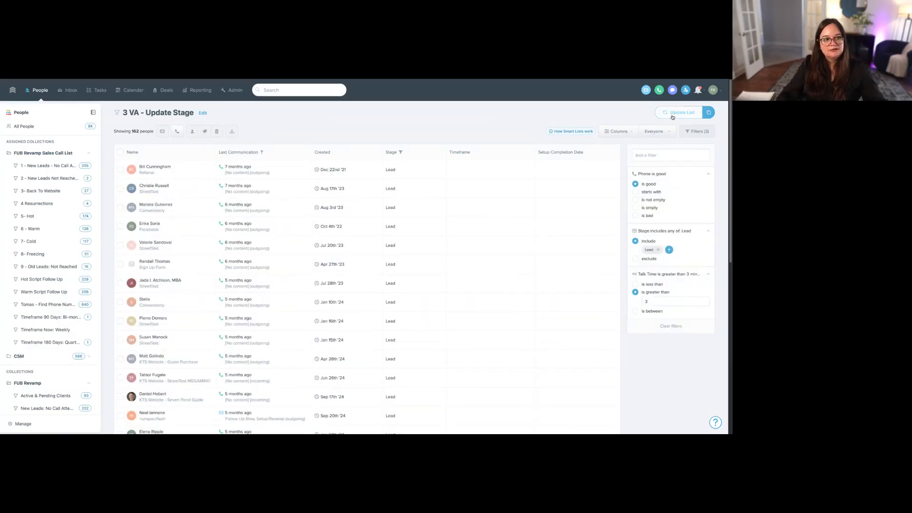
- Reset Blur Mode in the Power-Ups settings so customer contact details are blurred, and check the first contact's profile
left_click(162, 170)
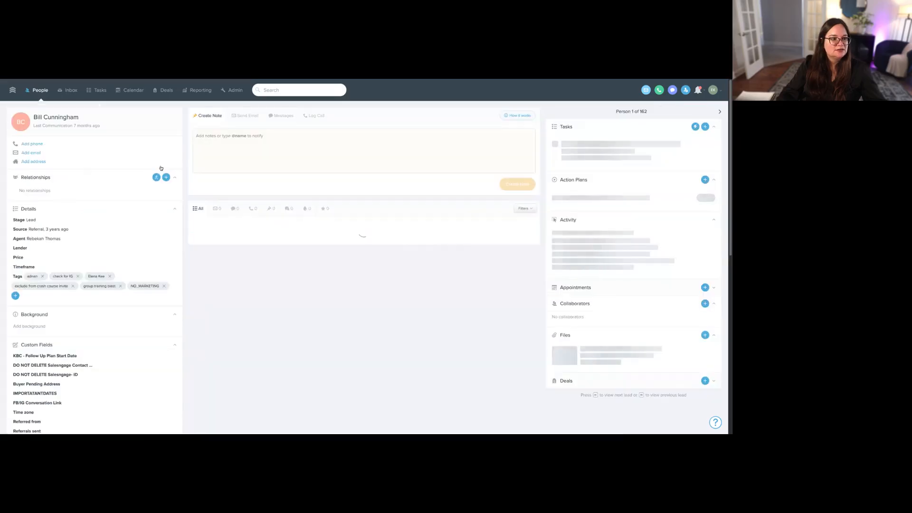
left_click(41, 90)
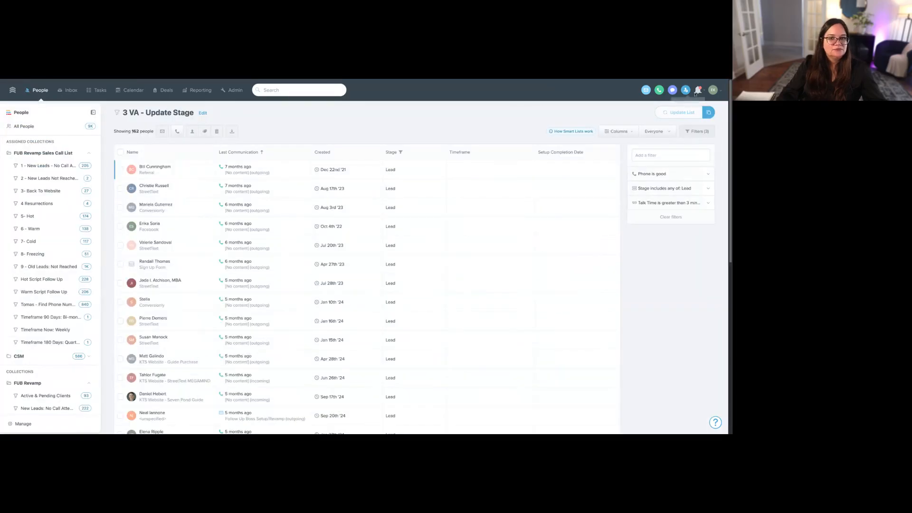
left_click(715, 89)
left_click(687, 153)
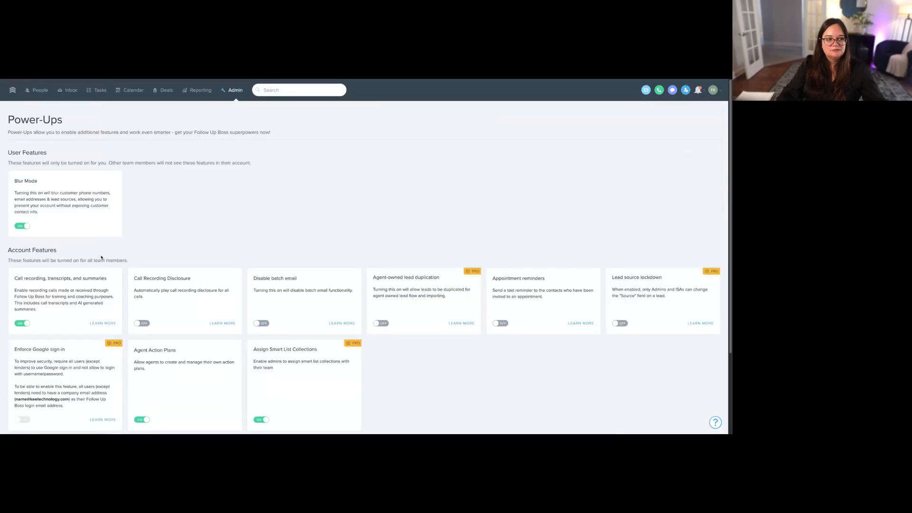
left_click(29, 228)
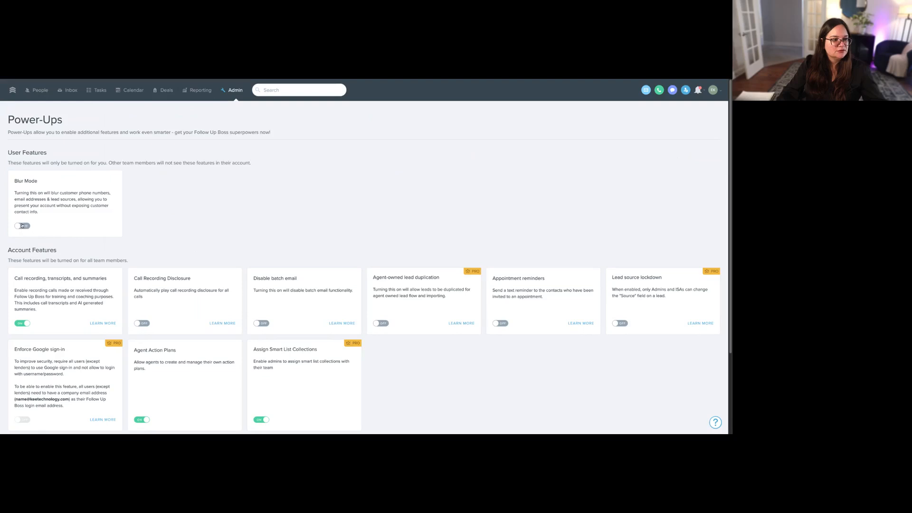
left_click(41, 90)
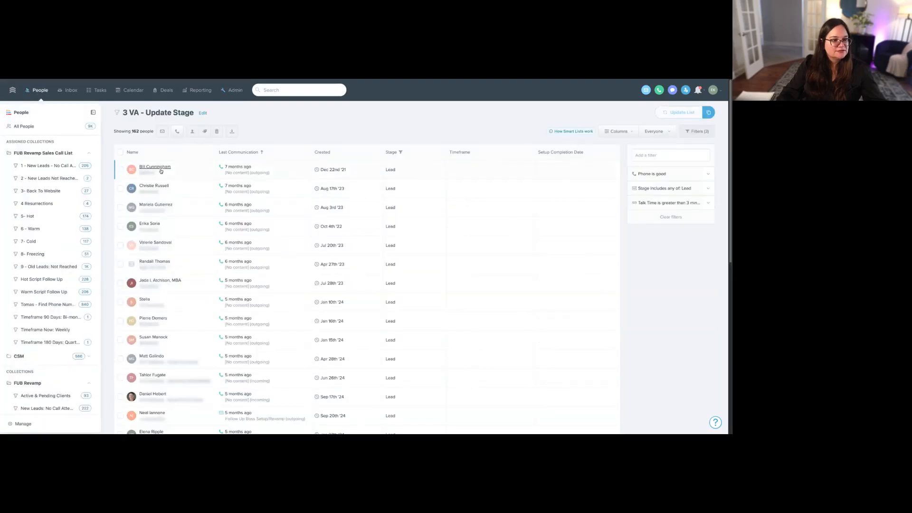
left_click(155, 167)
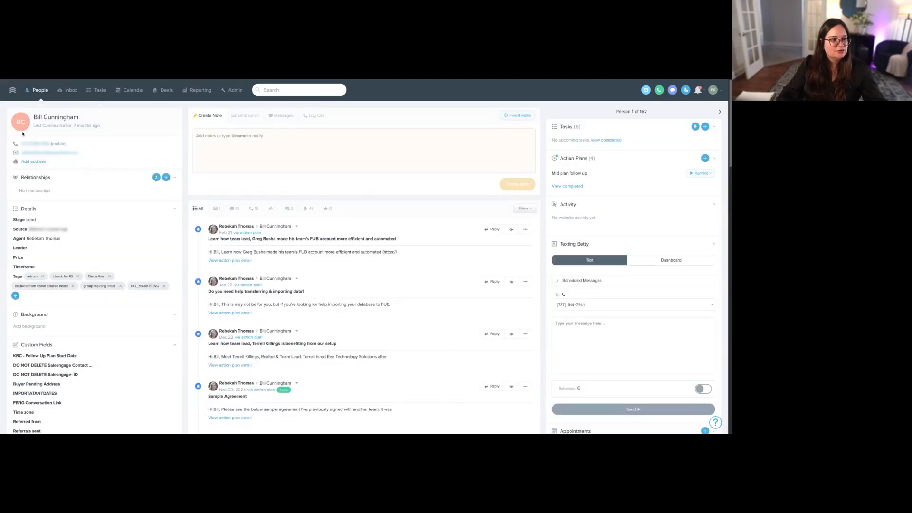
left_click(40, 90)
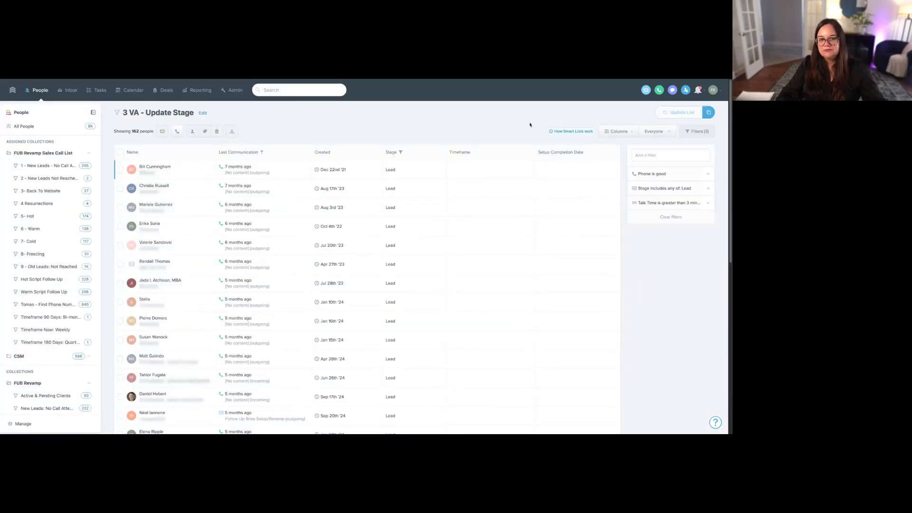
- Open the "Timeframe 90 Days: Bi-monthly" smart list in the FUB Revamp Sales Call List collection
scroll(23, 324, "down", 1)
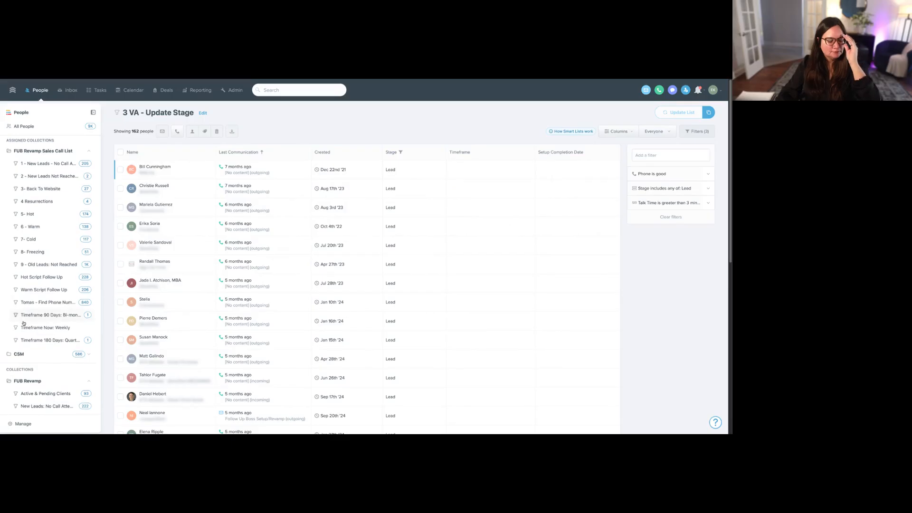
scroll(23, 324, "down", 5)
scroll(61, 328, "up", 5)
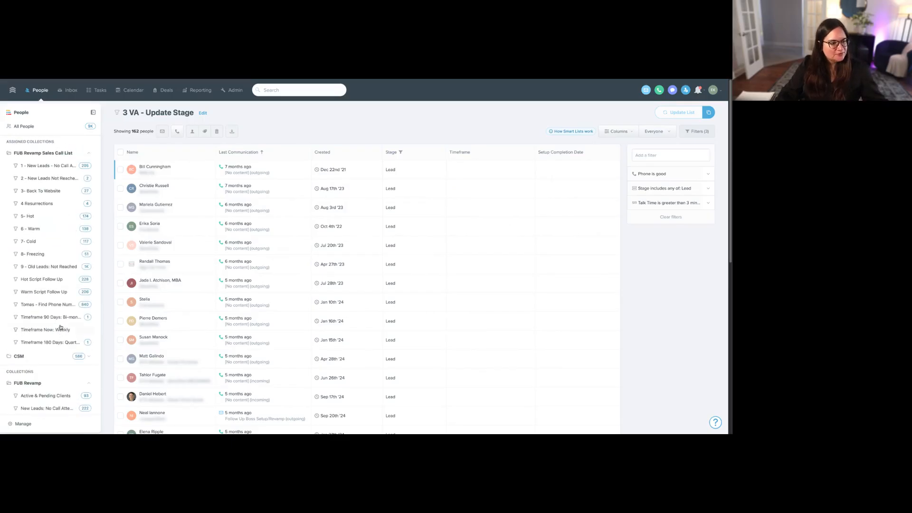
left_click(60, 318)
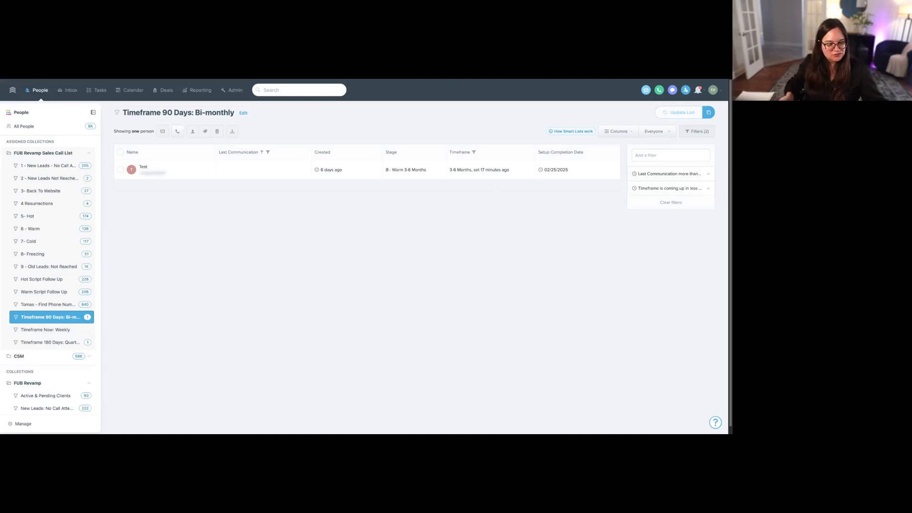
- Review the Timeframe and Stage filters of the first "VA - Add Timeframe" smart list, including the Hot, Warm and Cold stages
scroll(55, 378, "down", 10)
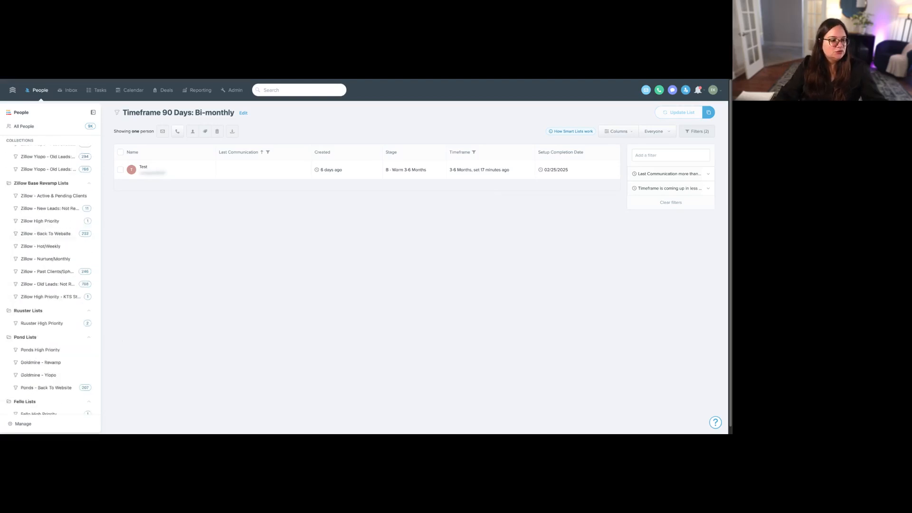
scroll(55, 378, "down", 10)
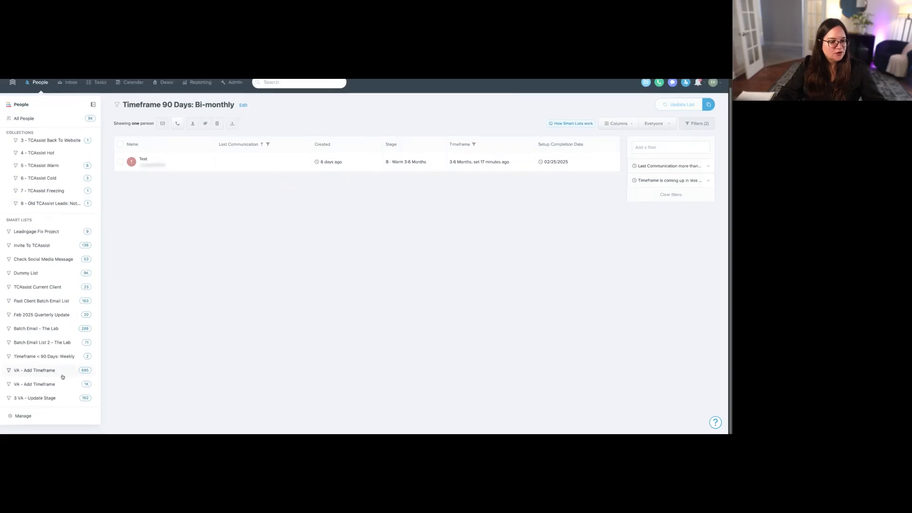
left_click(59, 374)
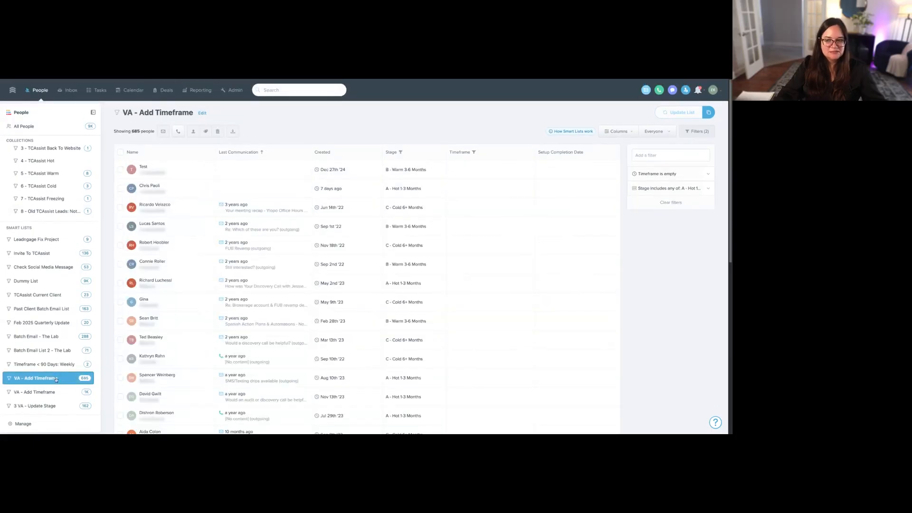
left_click(669, 190)
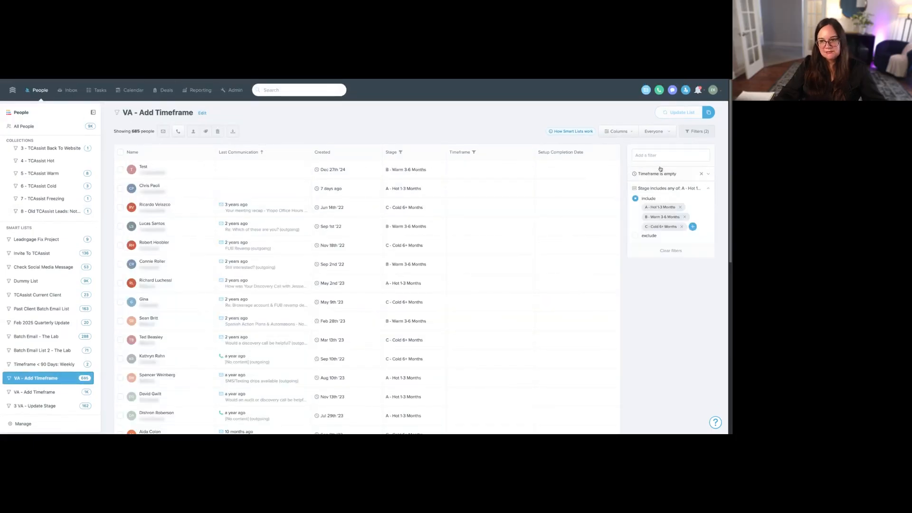
double_click(662, 175)
left_click(637, 348)
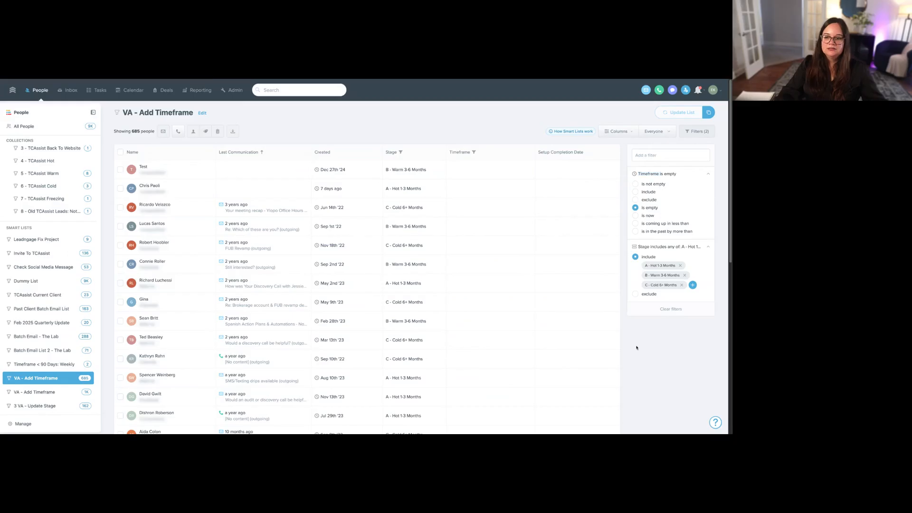
left_click_drag(646, 266, 686, 287)
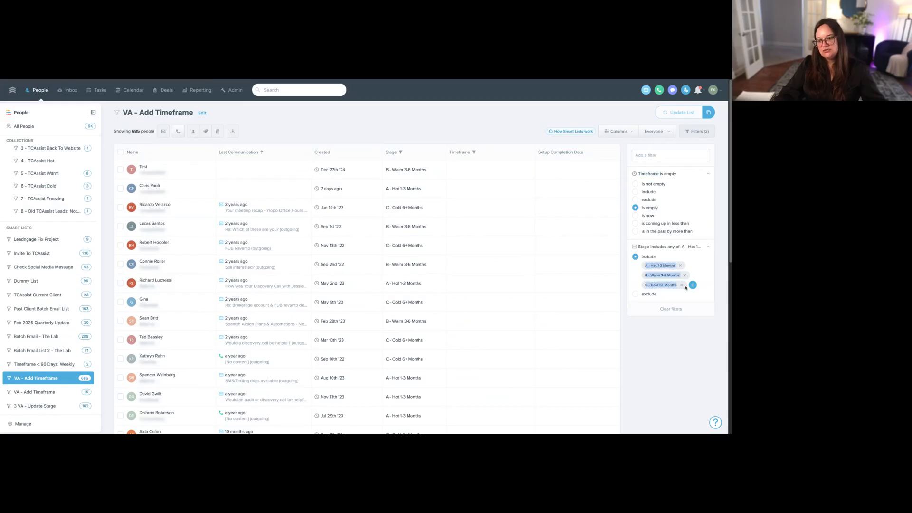
- Expand the Talk Time, Timeframe and Stage filters of the second "VA - Add Timeframe" smart list and add a "Phone is good" filter
left_click(53, 393)
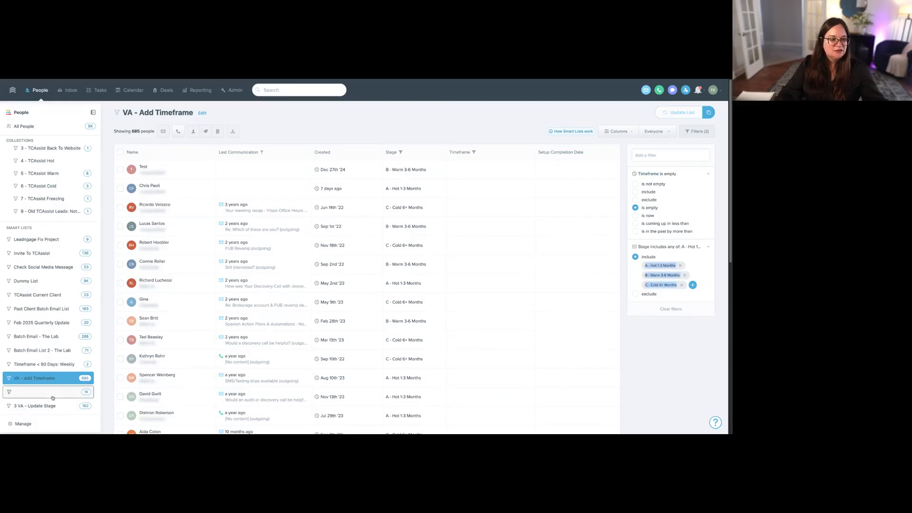
left_click(664, 202)
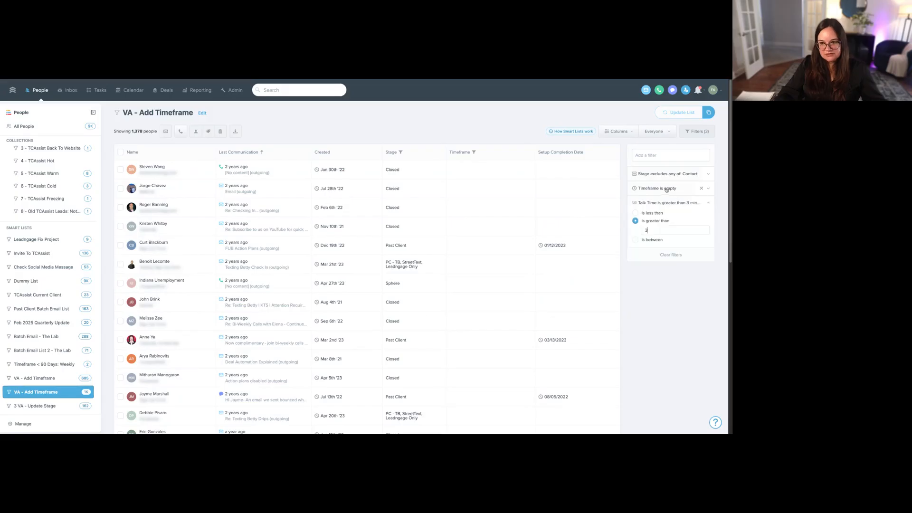
left_click(667, 189)
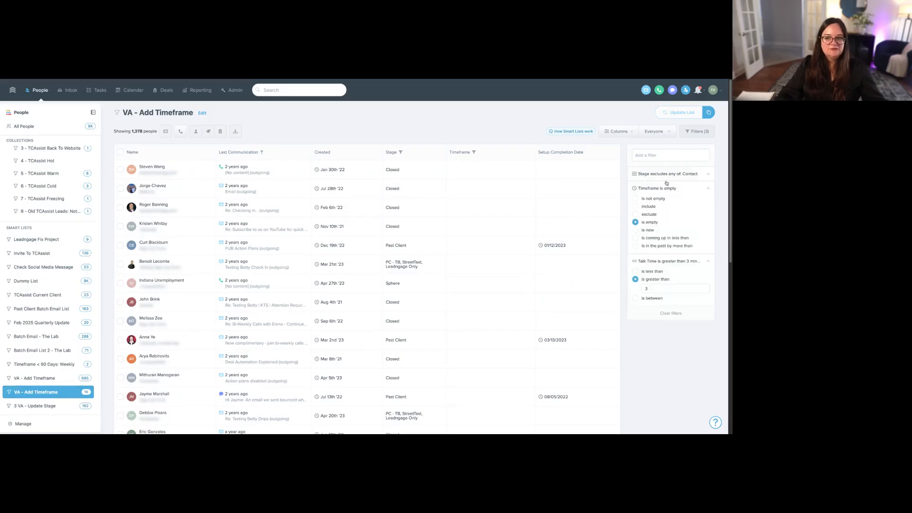
left_click(667, 174)
left_click(668, 154)
type("phone")
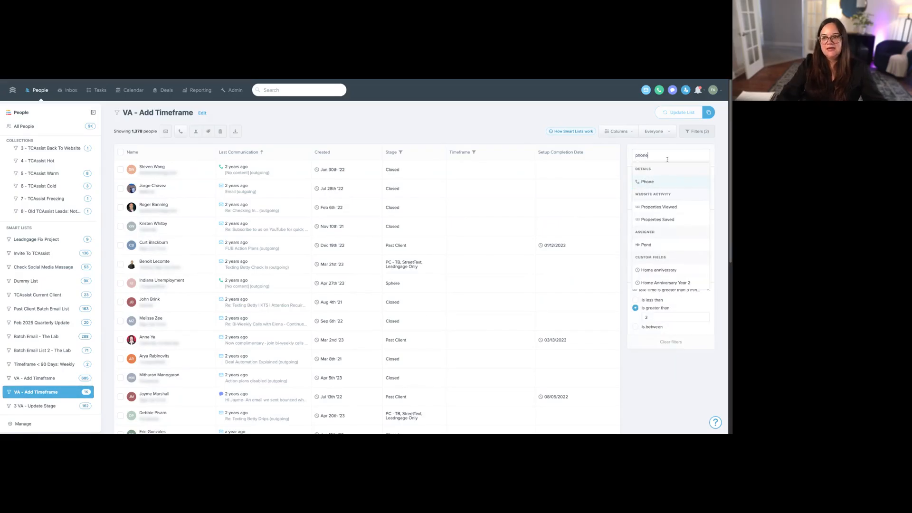
left_click(659, 180)
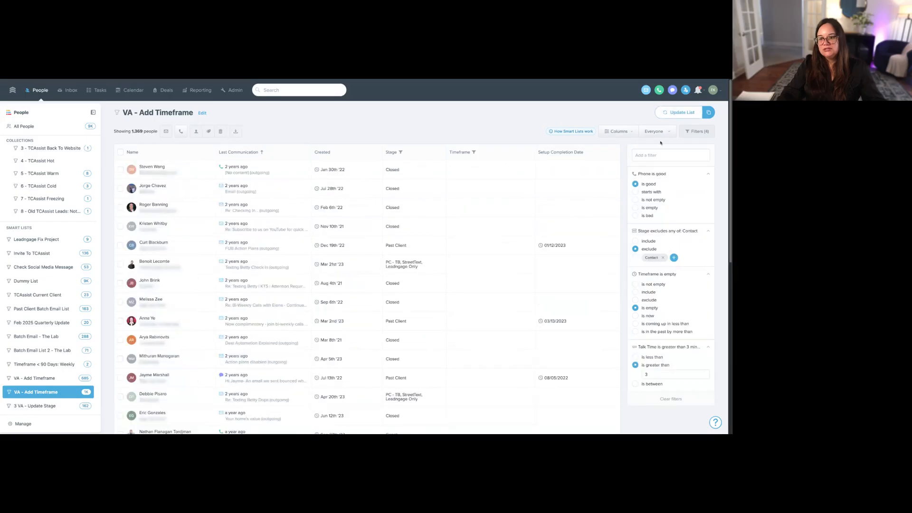
- Review the Talk Time filter of the "3 VA - Update Stage" smart list
left_click(61, 404)
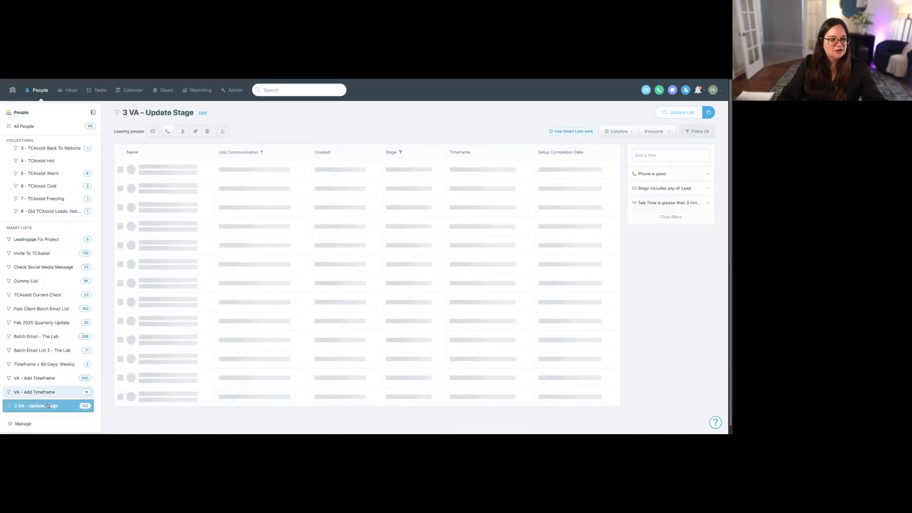
left_click(677, 203)
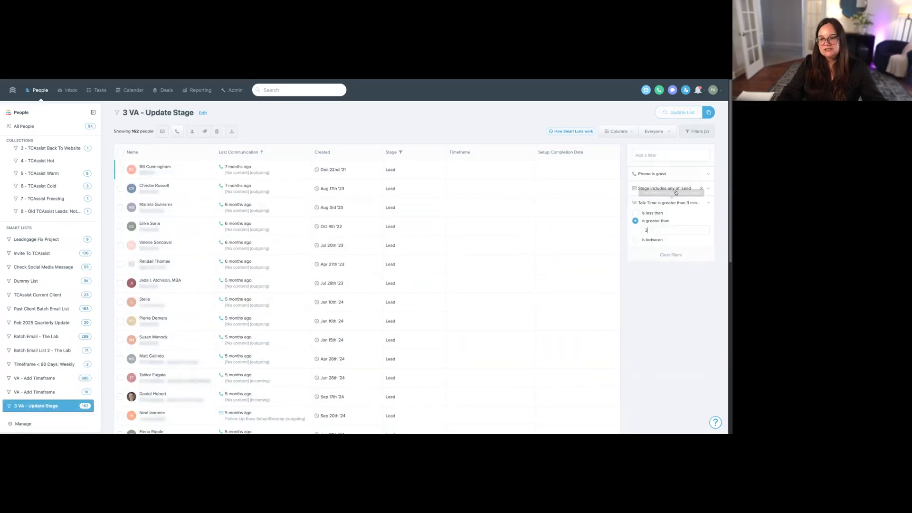